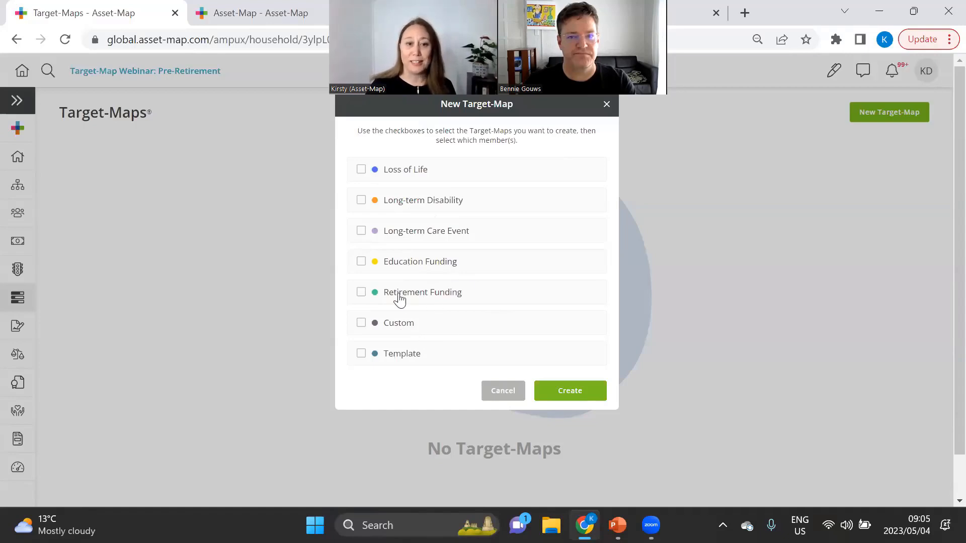
- Create a Retirement Funding Target-Map for the primary couple aged 45 and 40 jointly
{"action": "left_click", "coordinate": [436, 295]}
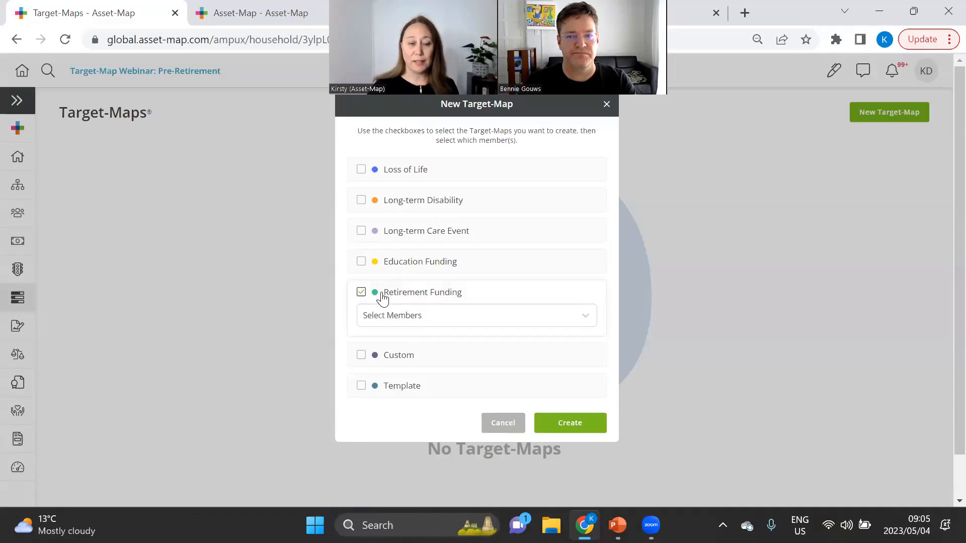
{"action": "left_click", "coordinate": [562, 321]}
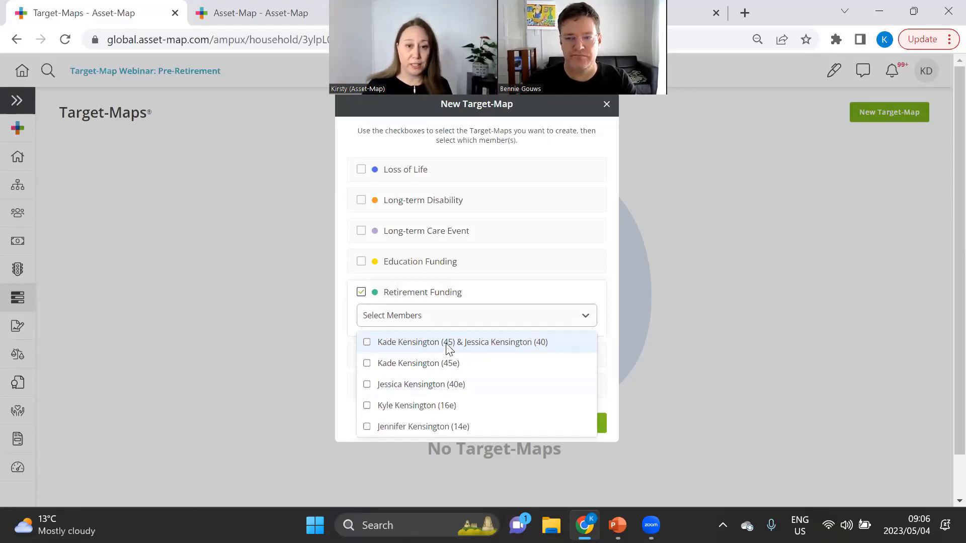
{"action": "left_click", "coordinate": [467, 342]}
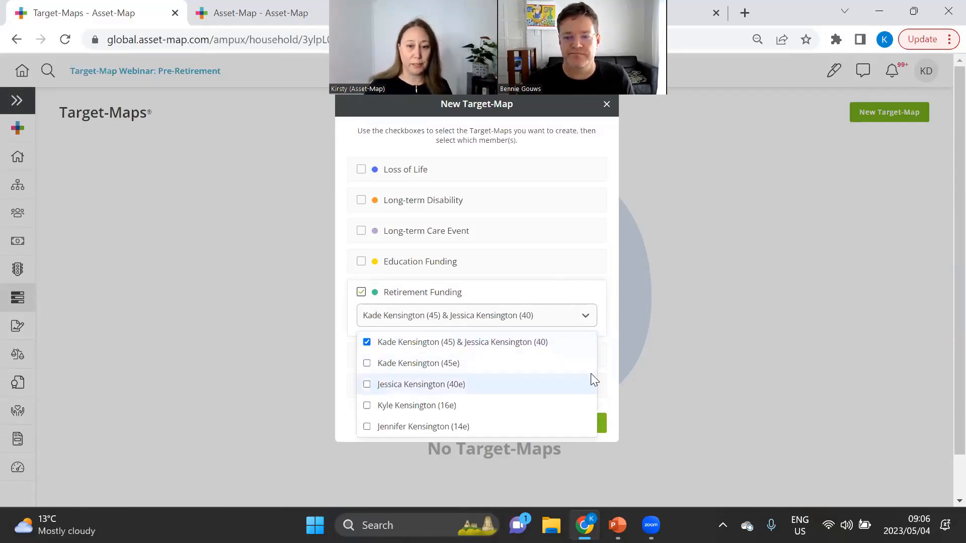
{"action": "left_click", "coordinate": [602, 364]}
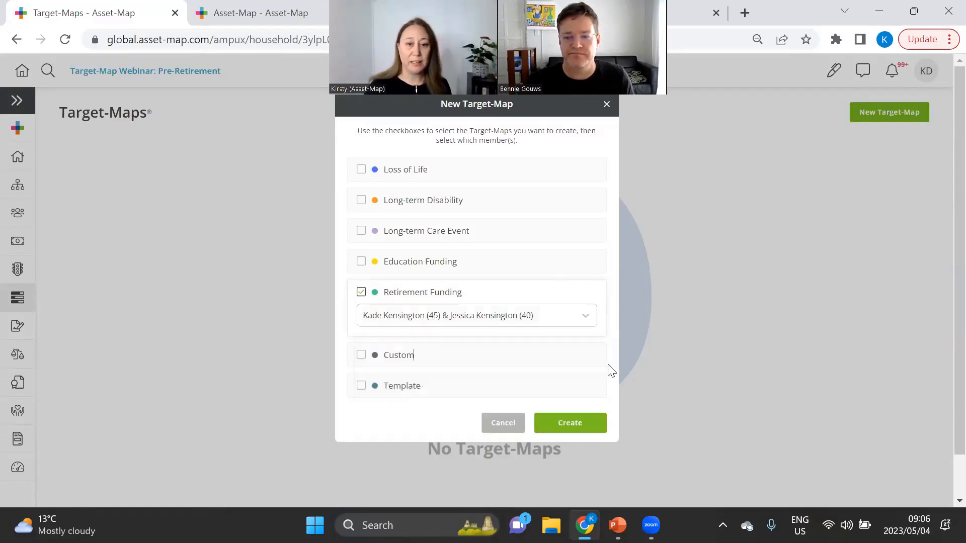
{"action": "left_click", "coordinate": [587, 427]}
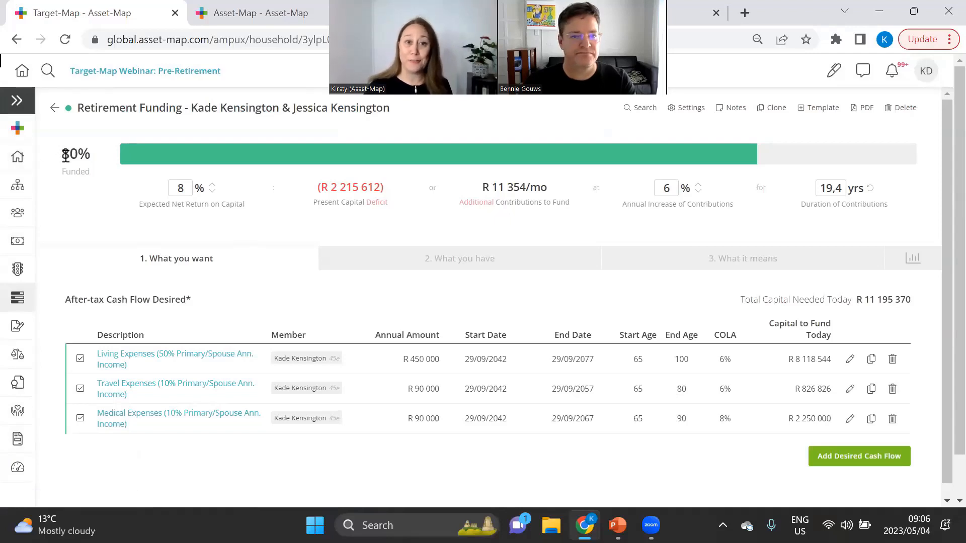
- Review the retirement map's funded percentage and its desired cash flows, available resources and results summary, ending on the desired cash flows
{"action": "left_click_drag", "start_coordinate": [72, 156], "coordinate": [86, 159]}
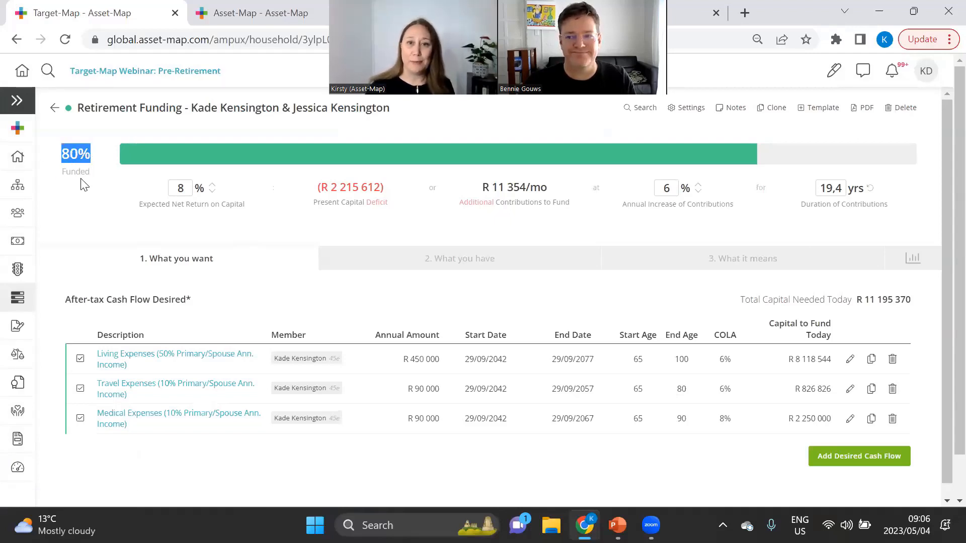
{"action": "left_click", "coordinate": [102, 188]}
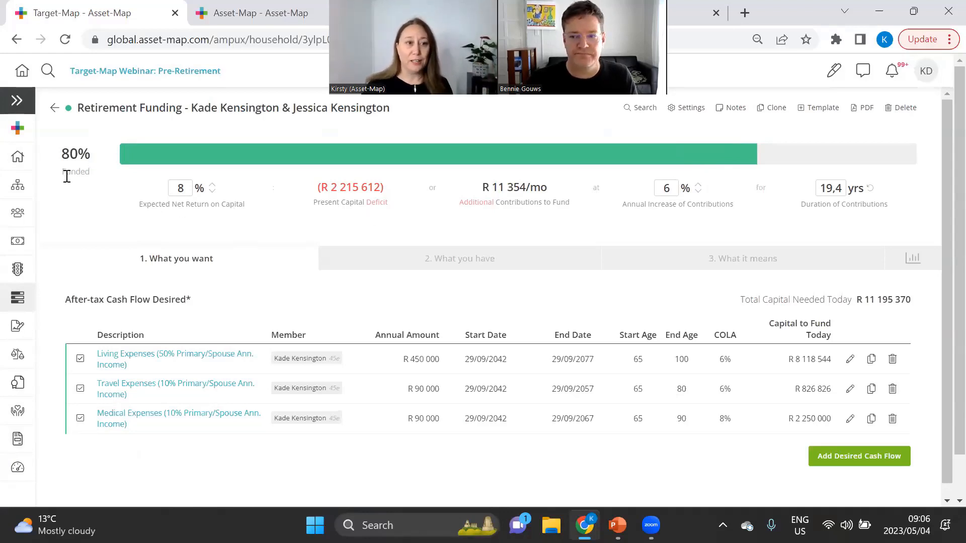
{"action": "mouse_move", "coordinate": [130, 164]}
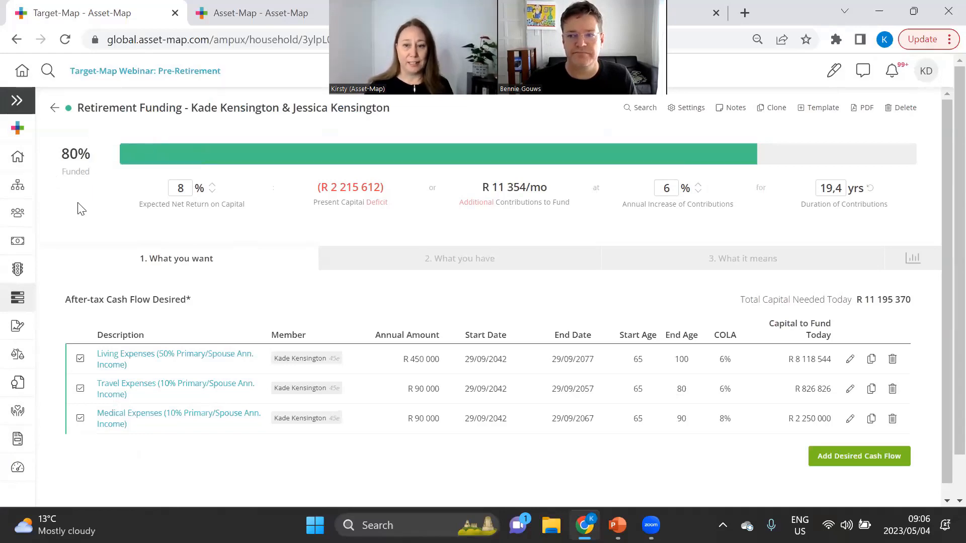
{"action": "mouse_move", "coordinate": [174, 150]}
{"action": "mouse_move", "coordinate": [208, 150]}
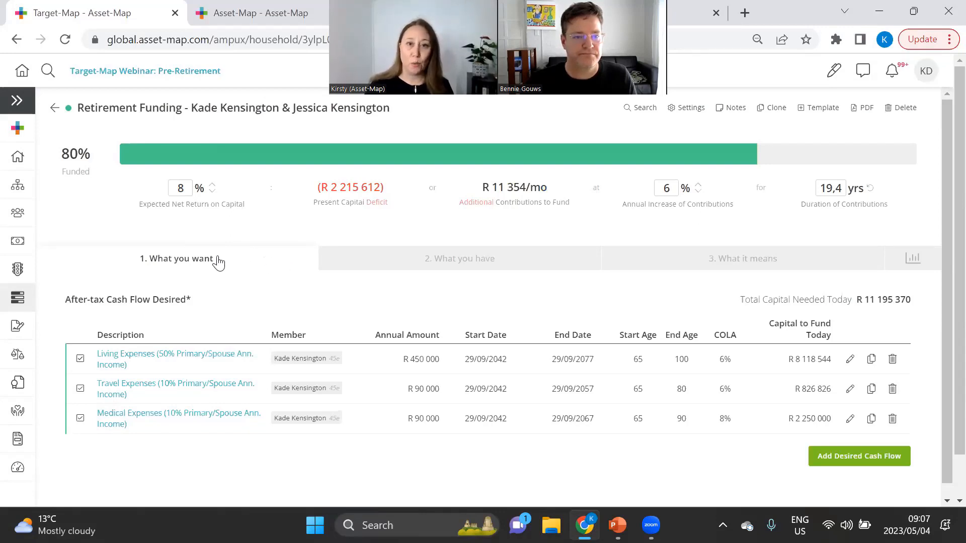
{"action": "left_click", "coordinate": [456, 261]}
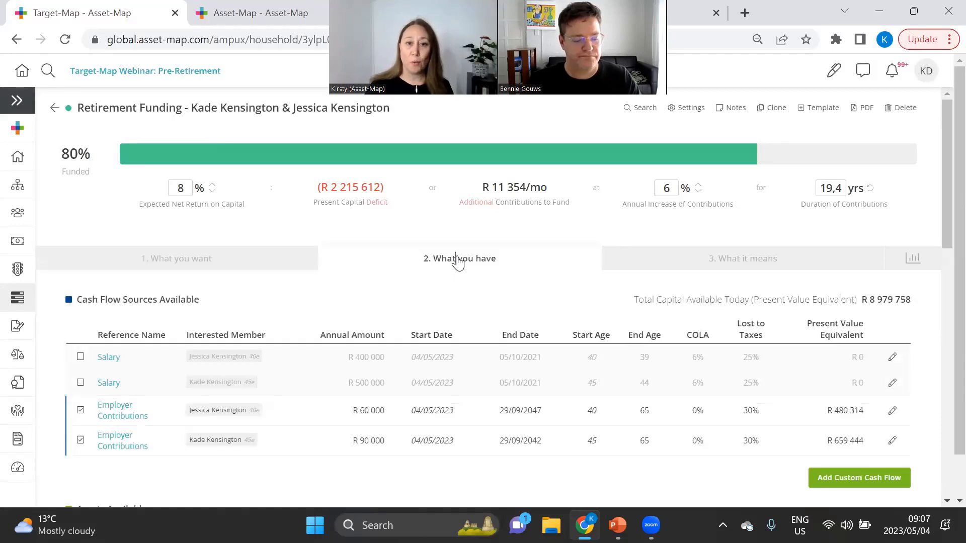
{"action": "left_click", "coordinate": [674, 258]}
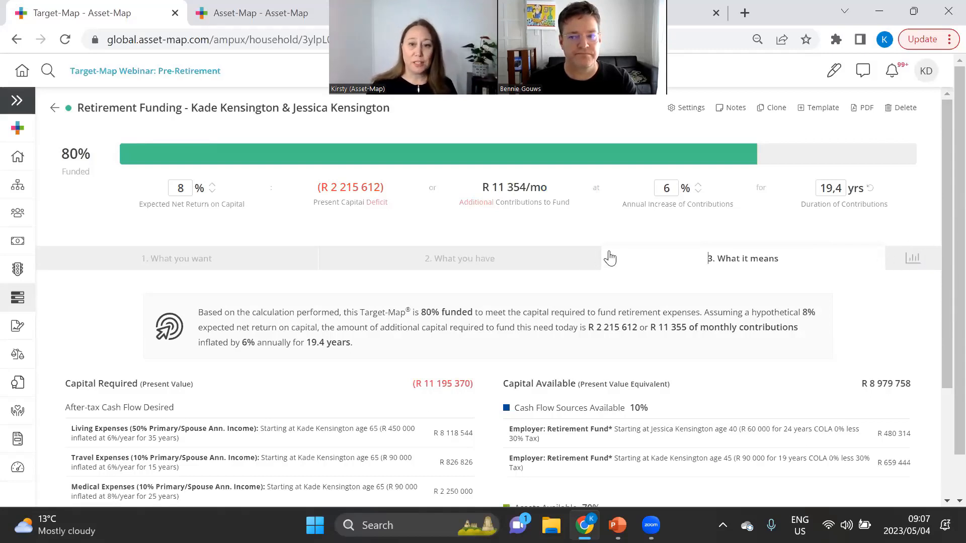
{"action": "left_click", "coordinate": [184, 258]}
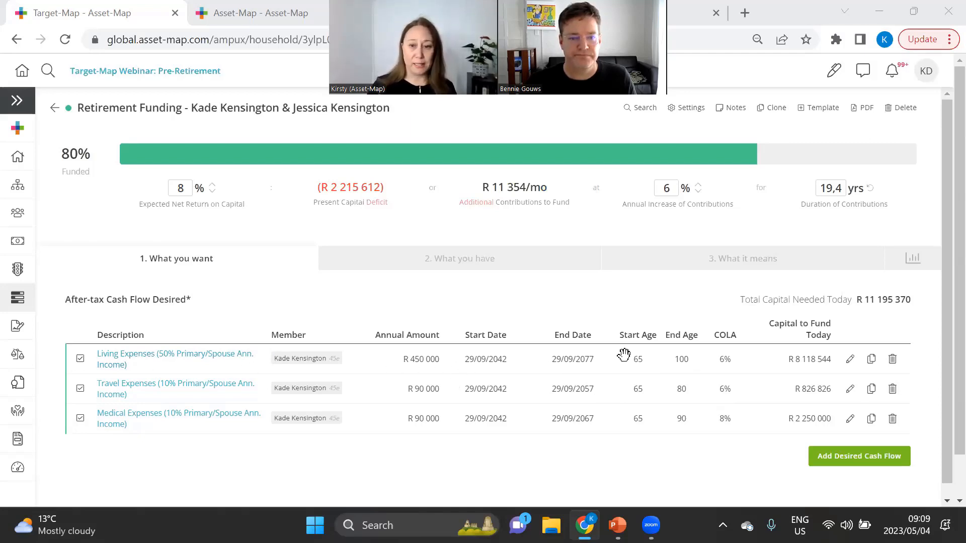
- Set the Living Expenses cash flow's amount to R 600 000 and shorten its description to "Living Expenses"
{"action": "left_click", "coordinate": [849, 359]}
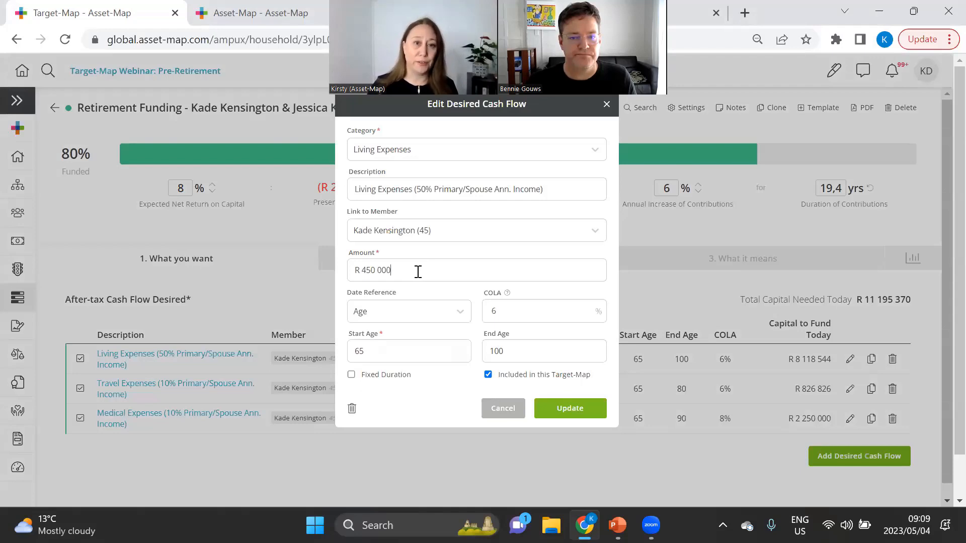
{"action": "left_click_drag", "start_coordinate": [418, 271], "coordinate": [358, 272]}
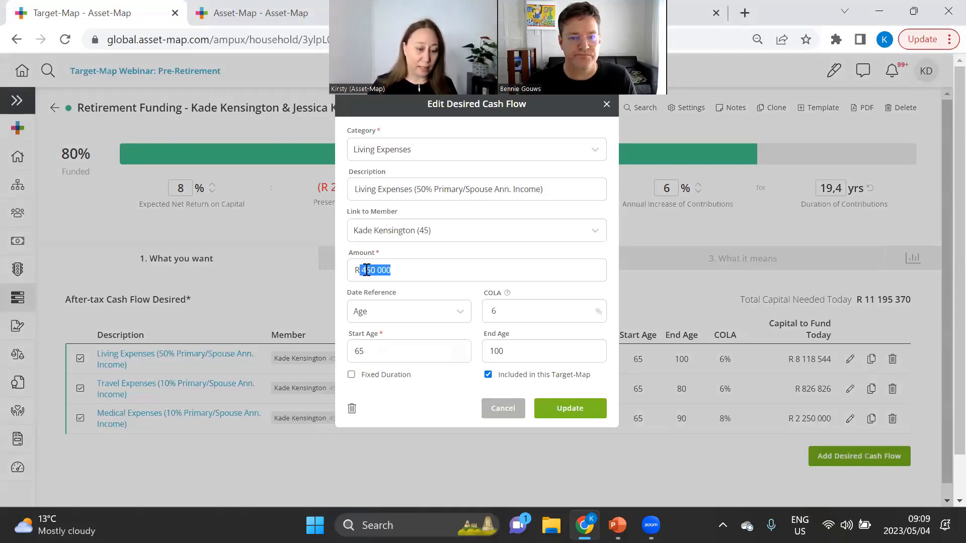
{"action": "type", "text": "60000"}
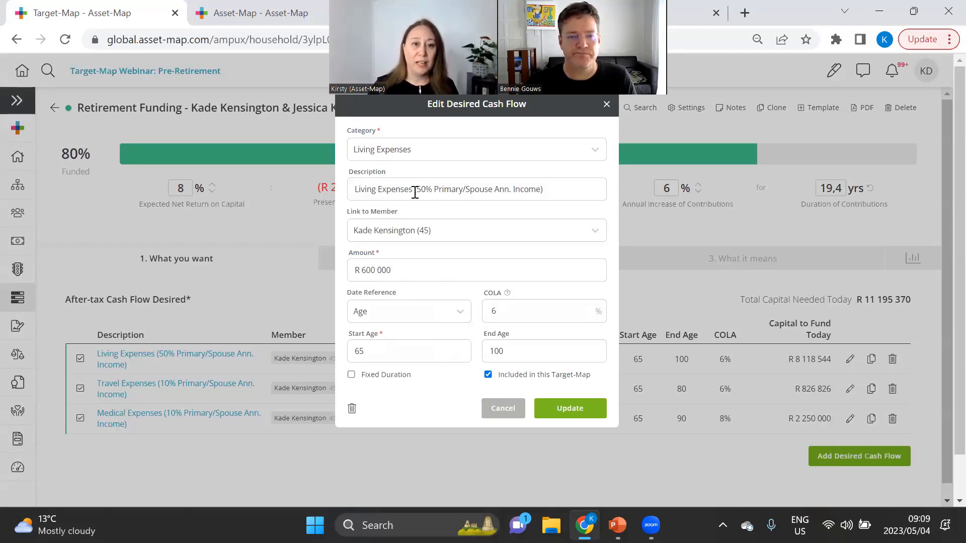
{"action": "left_click_drag", "start_coordinate": [412, 190], "coordinate": [548, 191]}
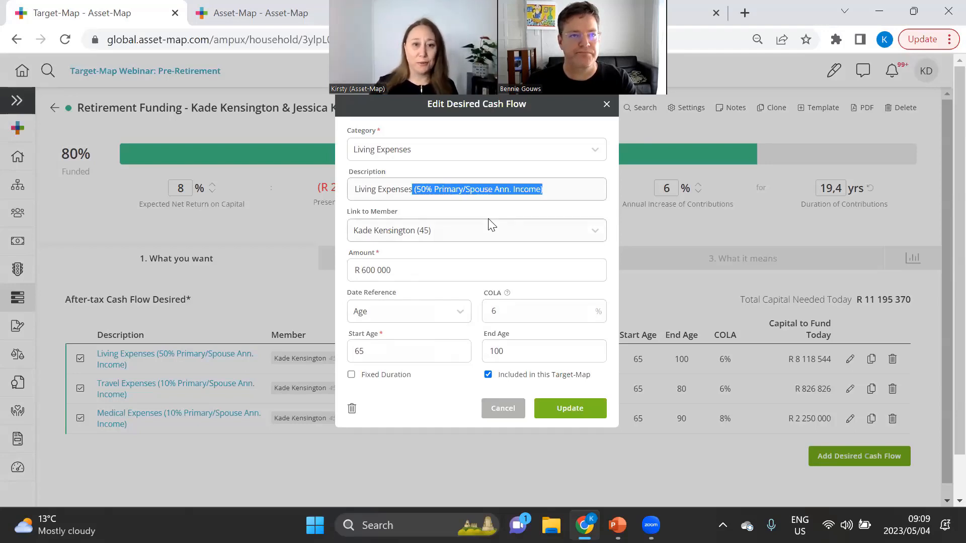
{"action": "key", "text": "BackSpace"}
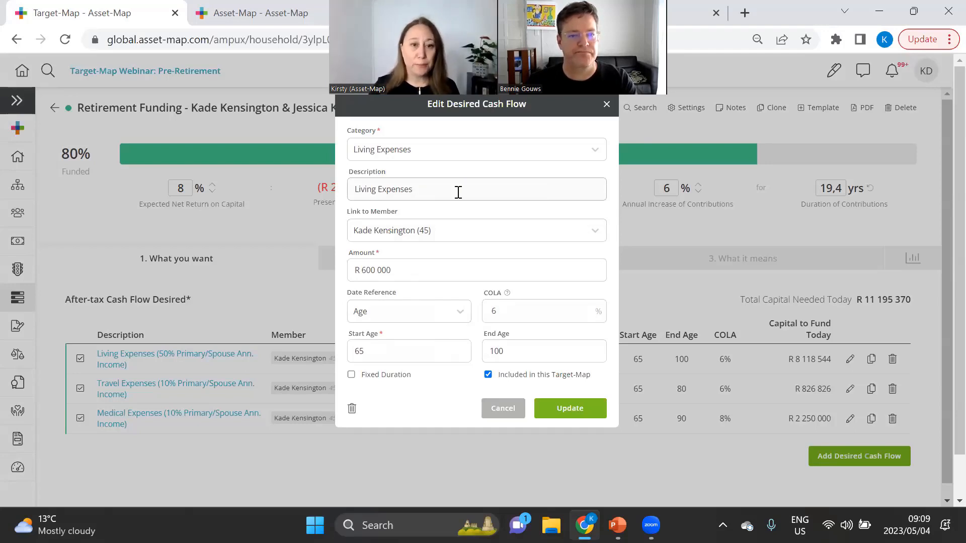
{"action": "left_click_drag", "start_coordinate": [458, 187], "coordinate": [352, 190]}
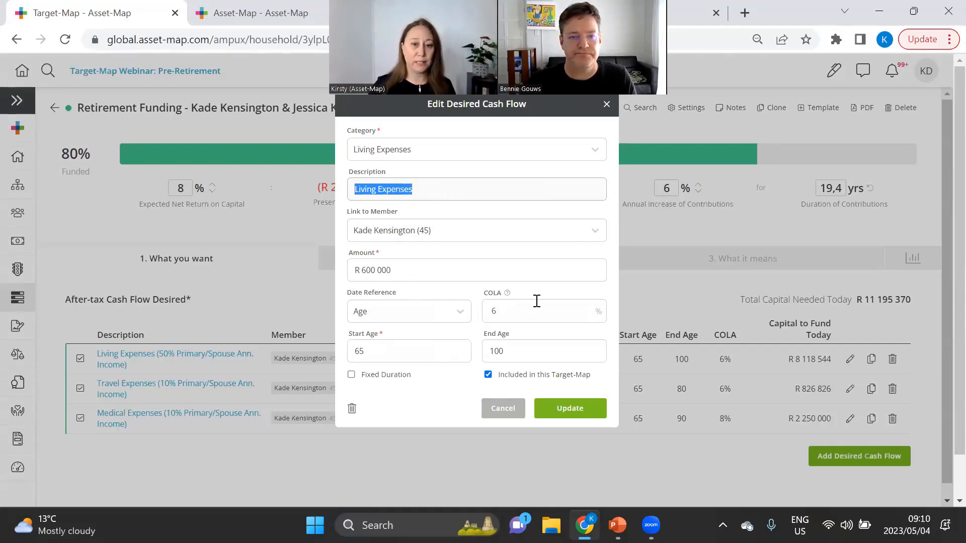
{"action": "left_click", "coordinate": [563, 412]}
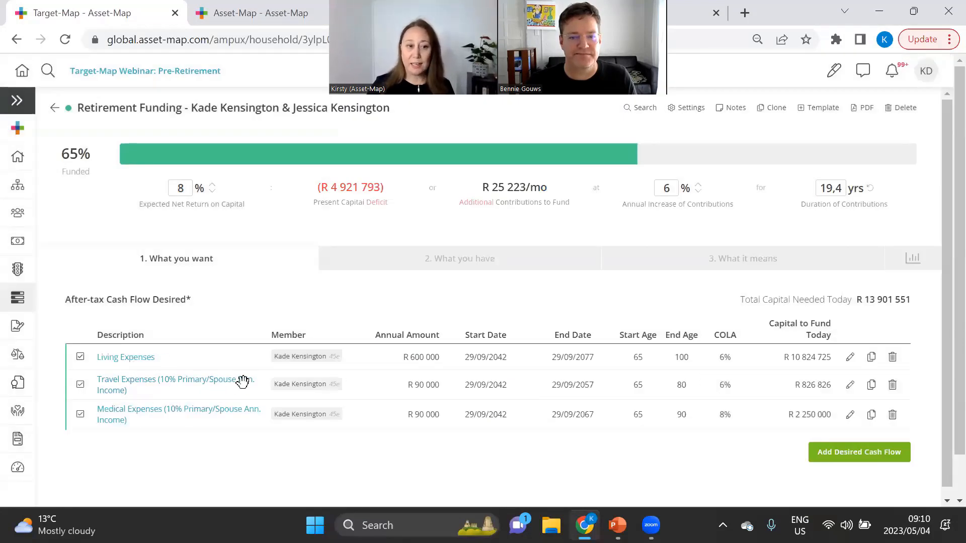
- Exclude the Travel Expenses cash flow from the retirement calculation and include it again
{"action": "left_click", "coordinate": [80, 385]}
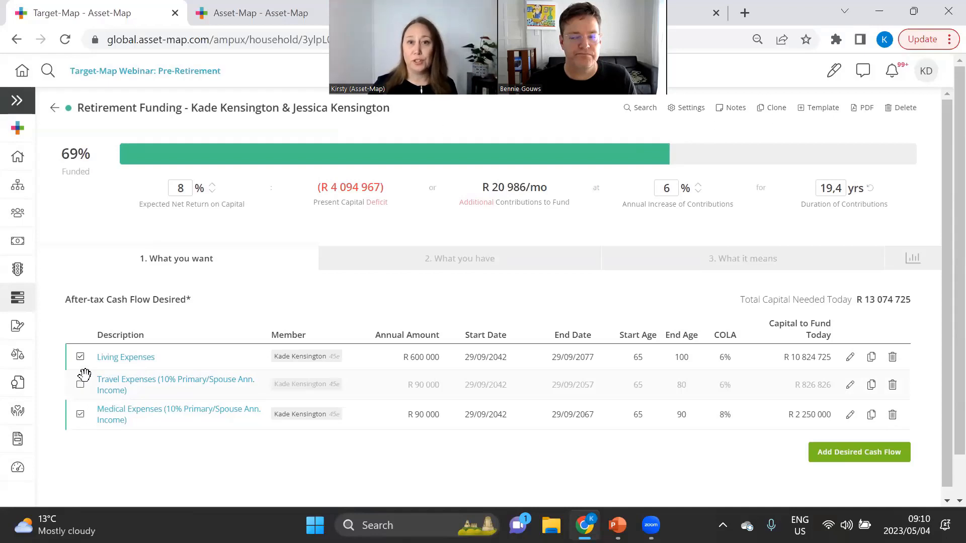
{"action": "left_click", "coordinate": [80, 384]}
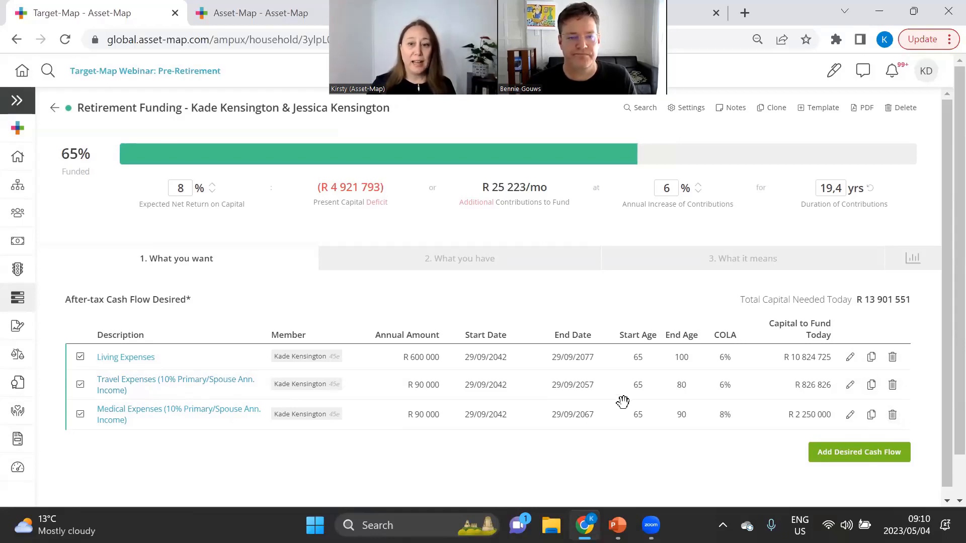
- Start a new desired cash flow in the Travel Expenses category with description "Holiday" and amount R 150 000
{"action": "scroll", "coordinate": [660, 399], "scroll_direction": "down", "scroll_amount": 1}
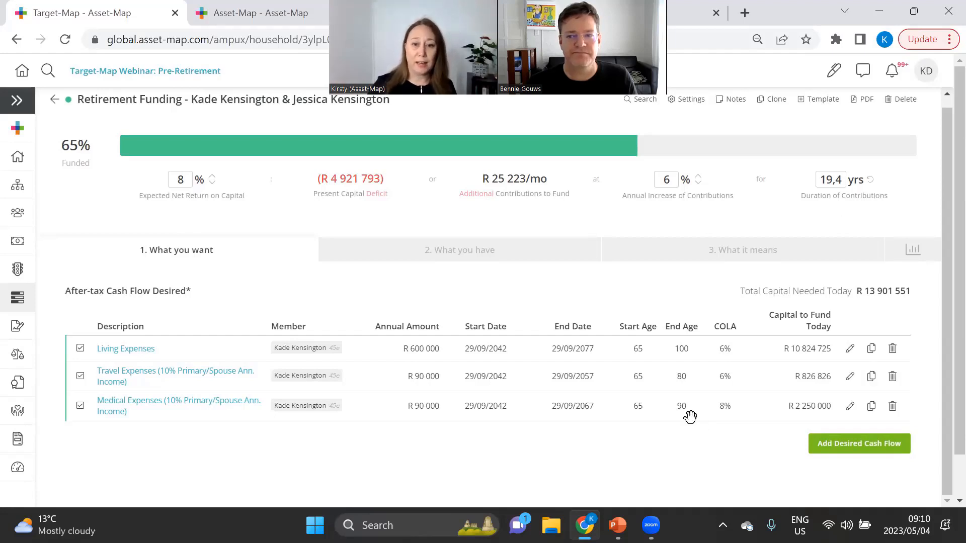
{"action": "left_click", "coordinate": [837, 447]}
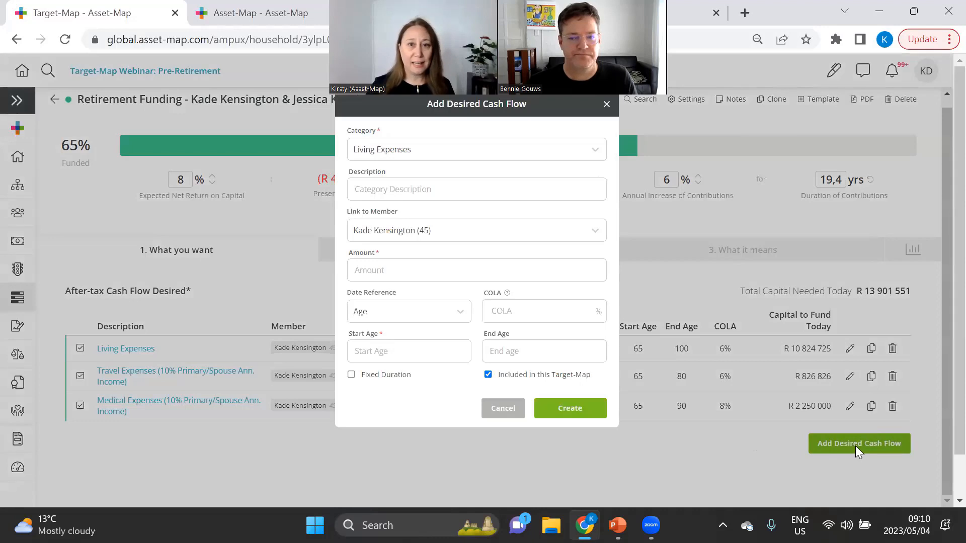
{"action": "left_click", "coordinate": [578, 151]}
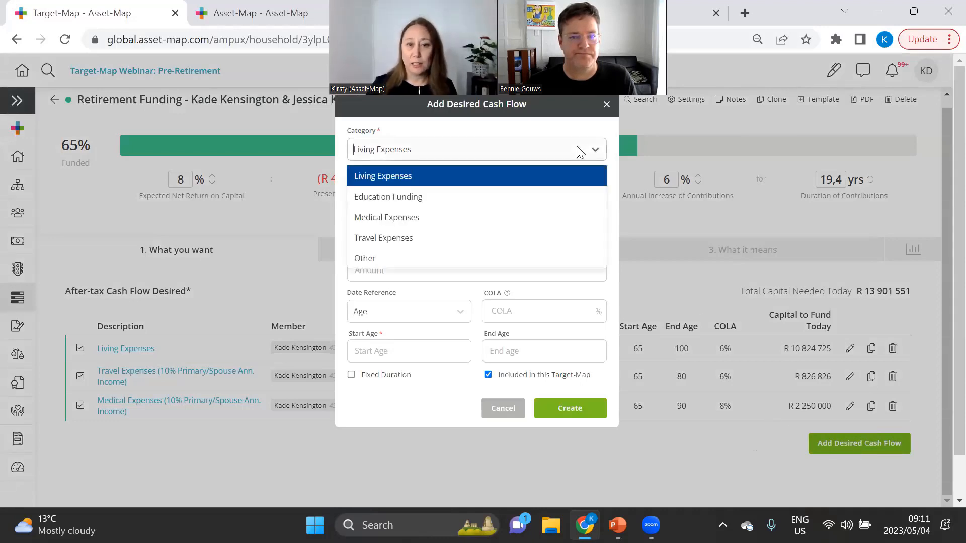
{"action": "left_click", "coordinate": [414, 238]}
{"action": "left_click", "coordinate": [366, 189]}
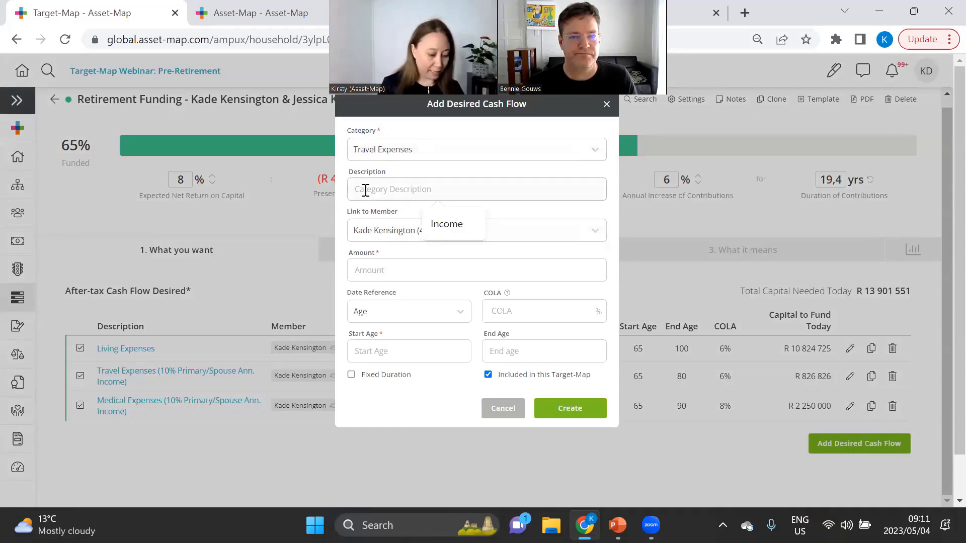
{"action": "type", "text": "Holida"}
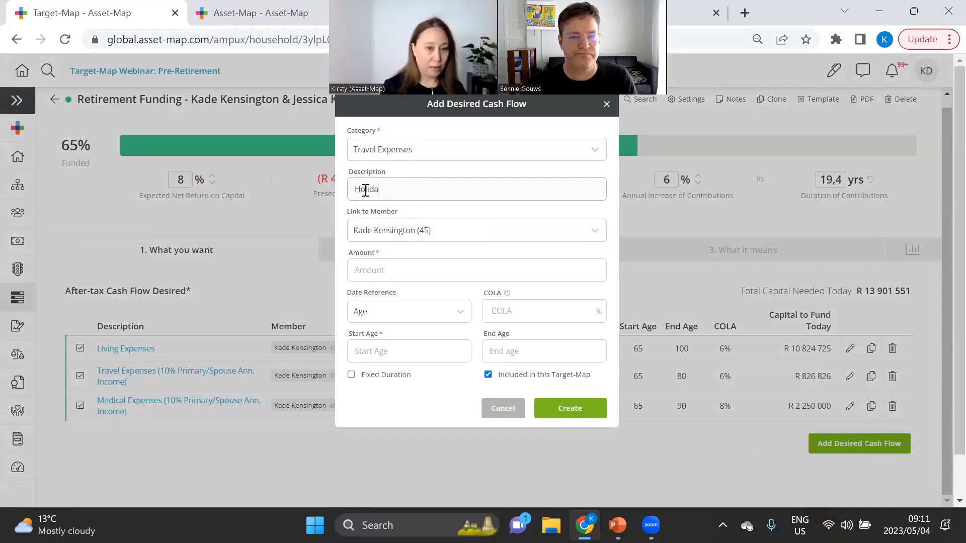
{"action": "type", "text": "y"}
{"action": "left_click", "coordinate": [375, 264]}
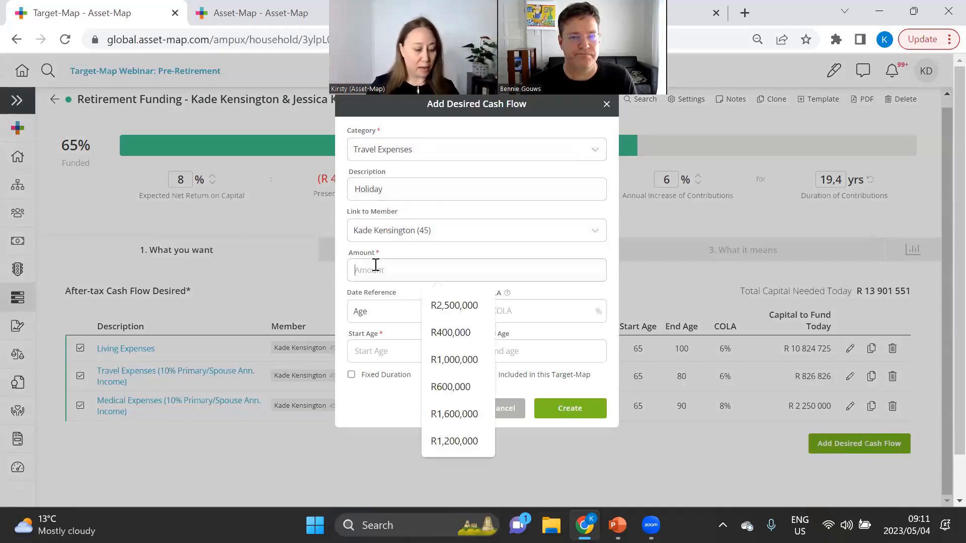
{"action": "type", "text": "15000"}
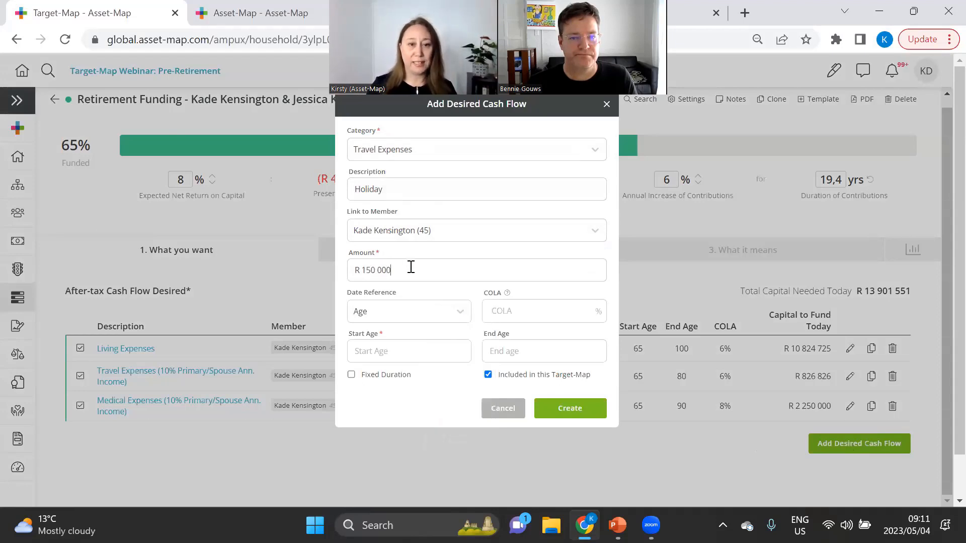
- Give the Holiday cash flow a 6% COLA and start age 65 without an end age, and create it
{"action": "left_click", "coordinate": [505, 311]}
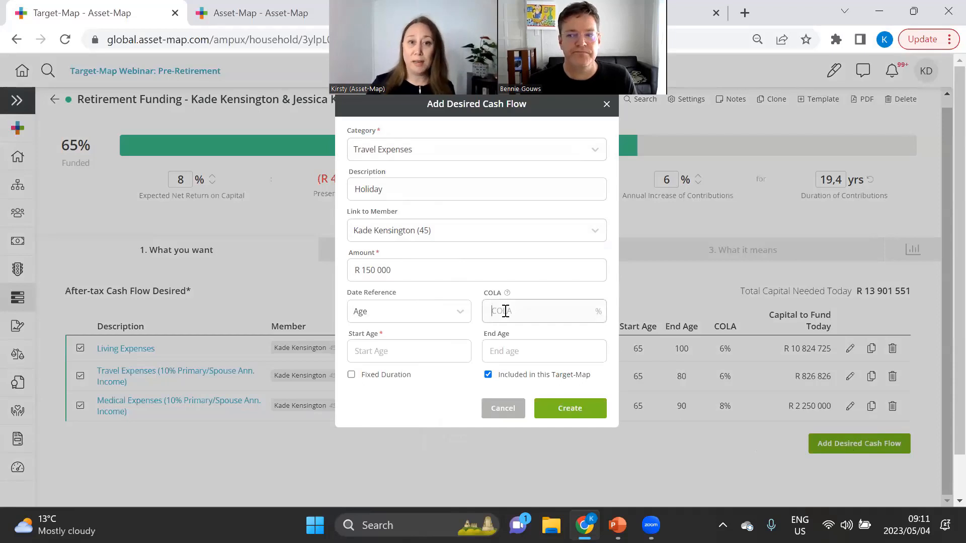
{"action": "type", "text": "6"}
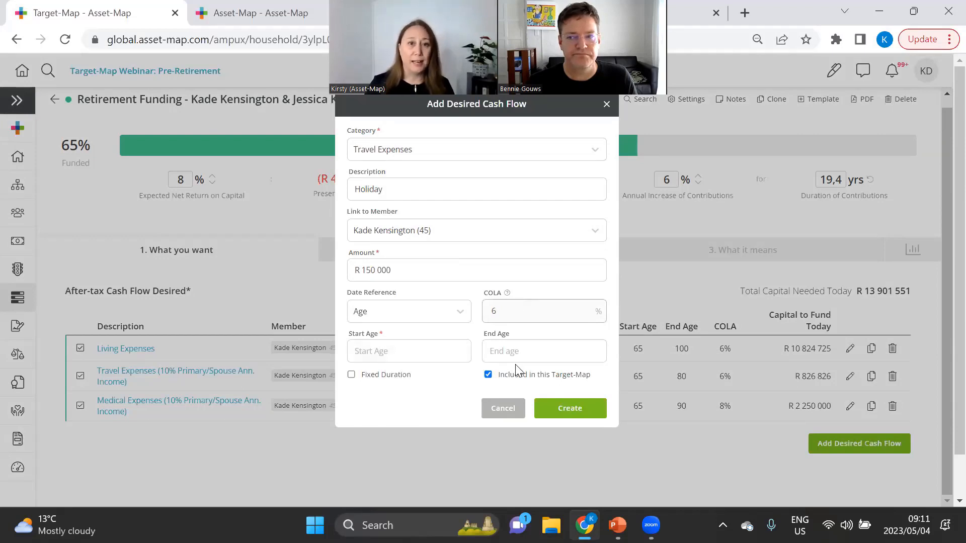
{"action": "left_click", "coordinate": [386, 355]}
{"action": "type", "text": "65"}
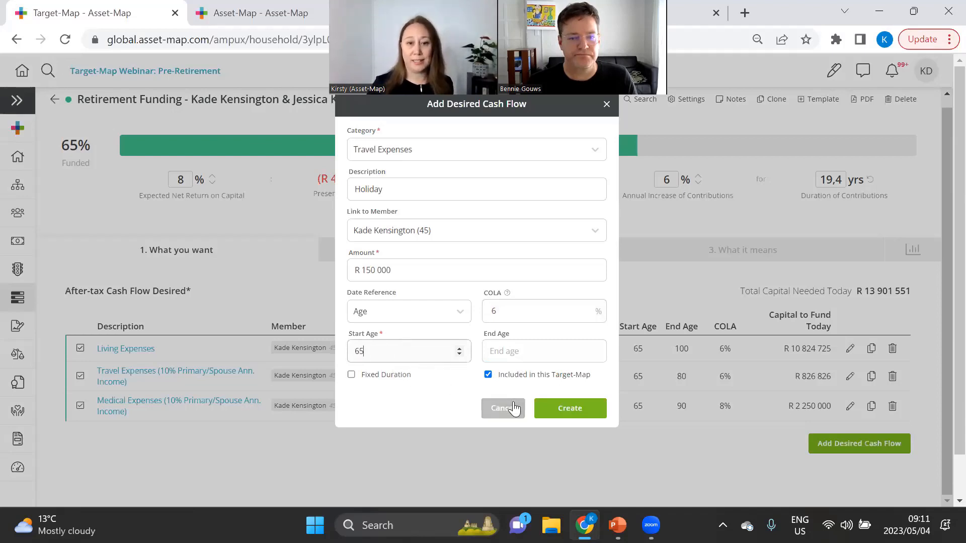
{"action": "left_click", "coordinate": [576, 412]}
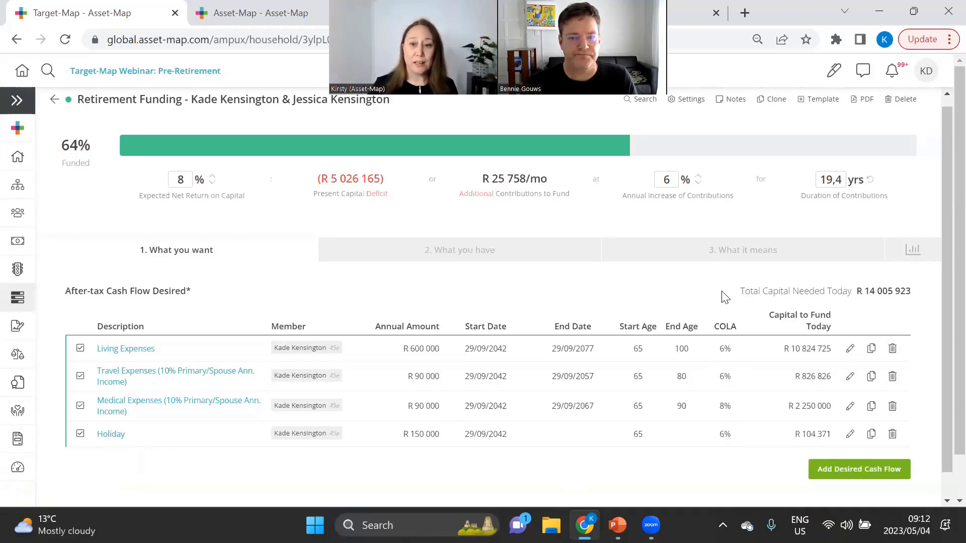
- Examine the total capital needed today and the expected net return on capital
{"action": "left_click_drag", "start_coordinate": [739, 291], "coordinate": [909, 290]}
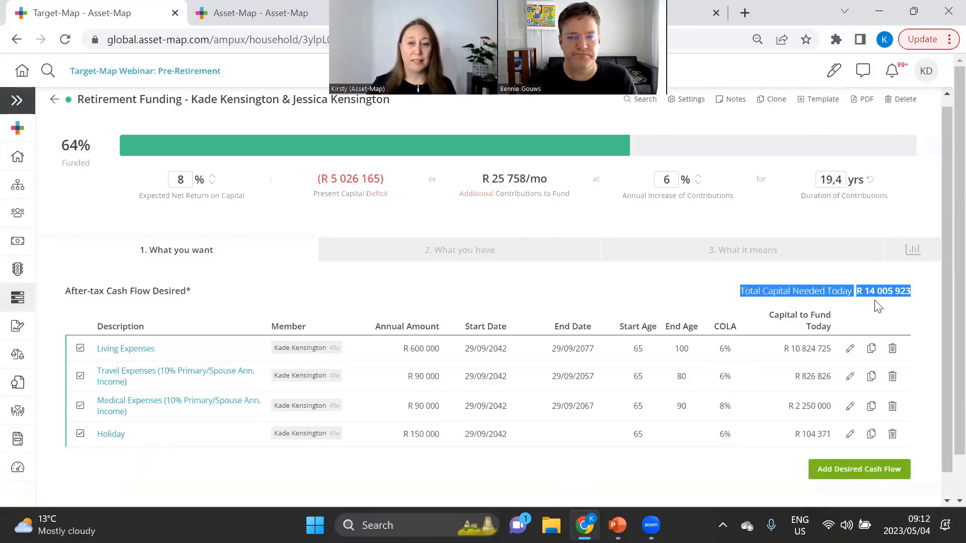
{"action": "left_click", "coordinate": [723, 300]}
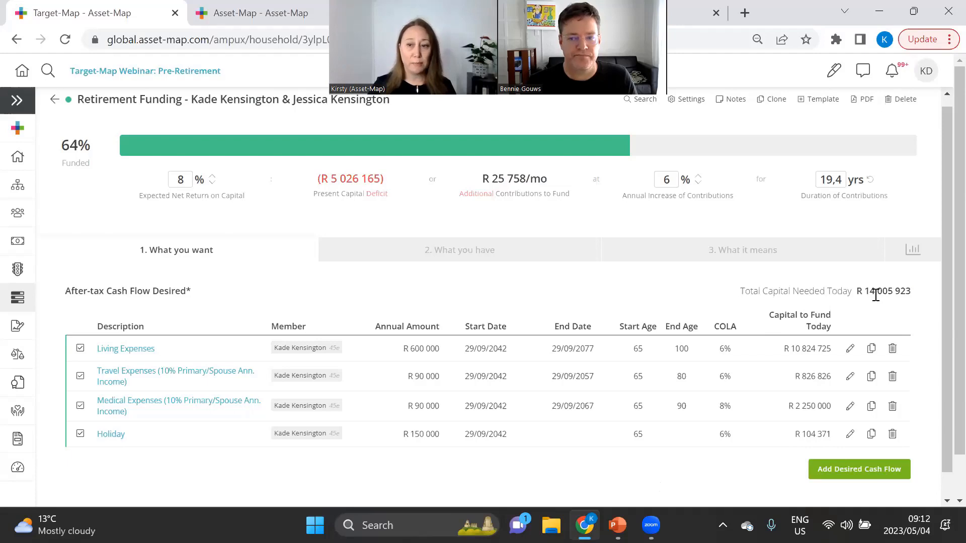
{"action": "double_click", "coordinate": [180, 189]}
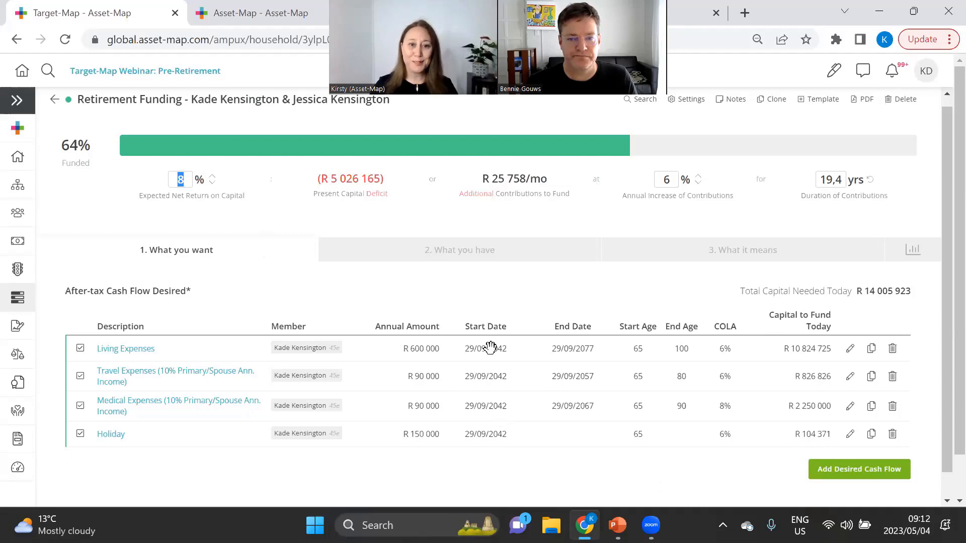
- Examine the cash flow sources, assets and insurance available to fund the retirement goal
{"action": "left_click", "coordinate": [473, 294]}
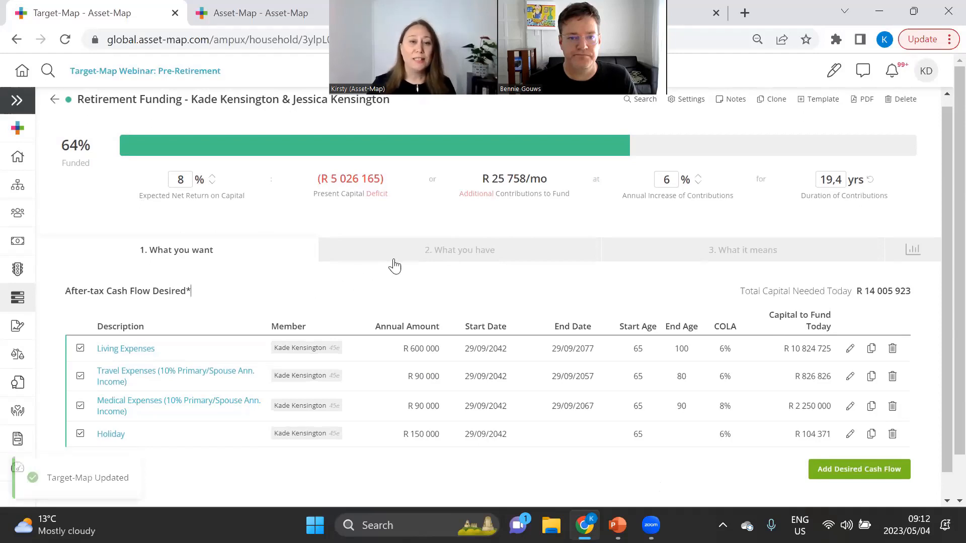
{"action": "left_click", "coordinate": [468, 255]}
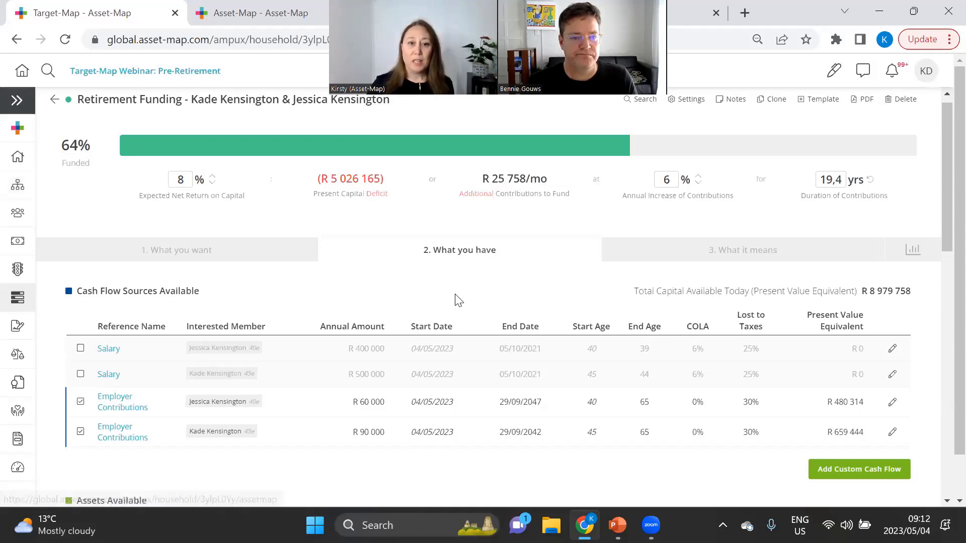
{"action": "scroll", "coordinate": [557, 262], "scroll_direction": "down", "scroll_amount": 2}
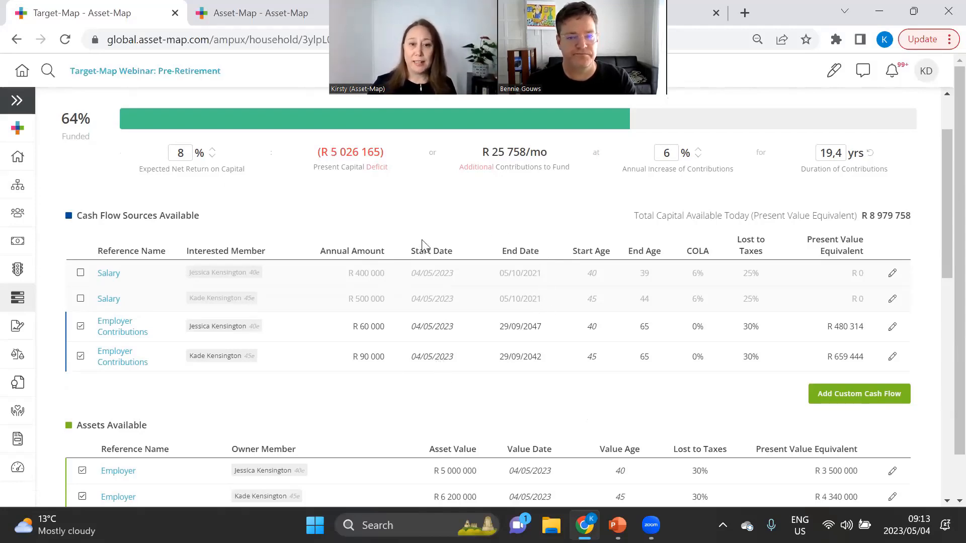
{"action": "scroll", "coordinate": [496, 393], "scroll_direction": "down", "scroll_amount": 5}
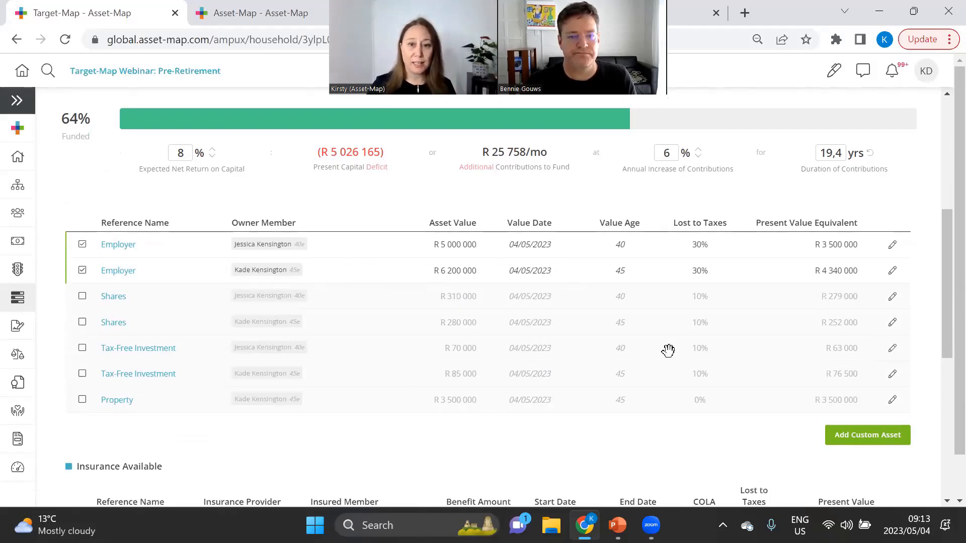
{"action": "scroll", "coordinate": [670, 349], "scroll_direction": "down", "scroll_amount": 3}
{"action": "scroll", "coordinate": [550, 243], "scroll_direction": "down", "scroll_amount": 2}
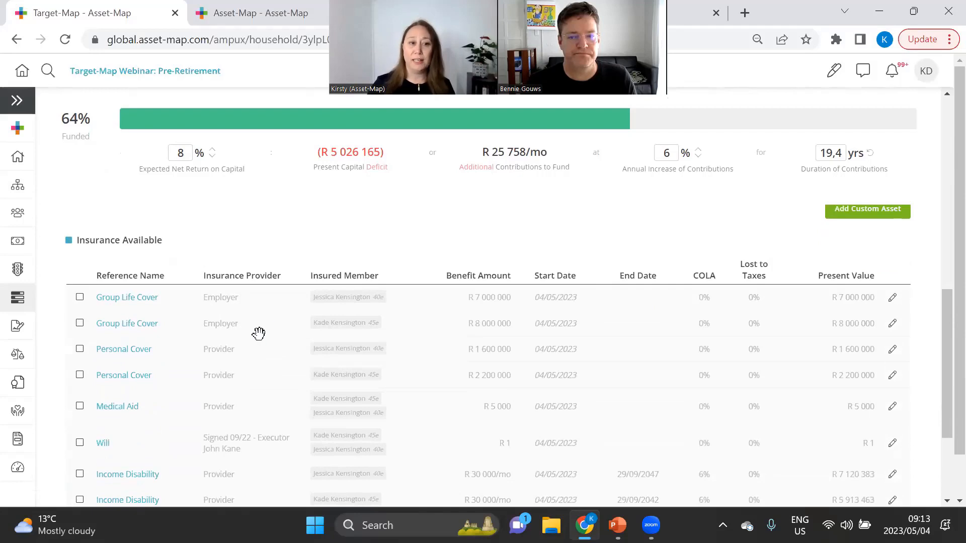
{"action": "scroll", "coordinate": [510, 303], "scroll_direction": "down", "scroll_amount": 1}
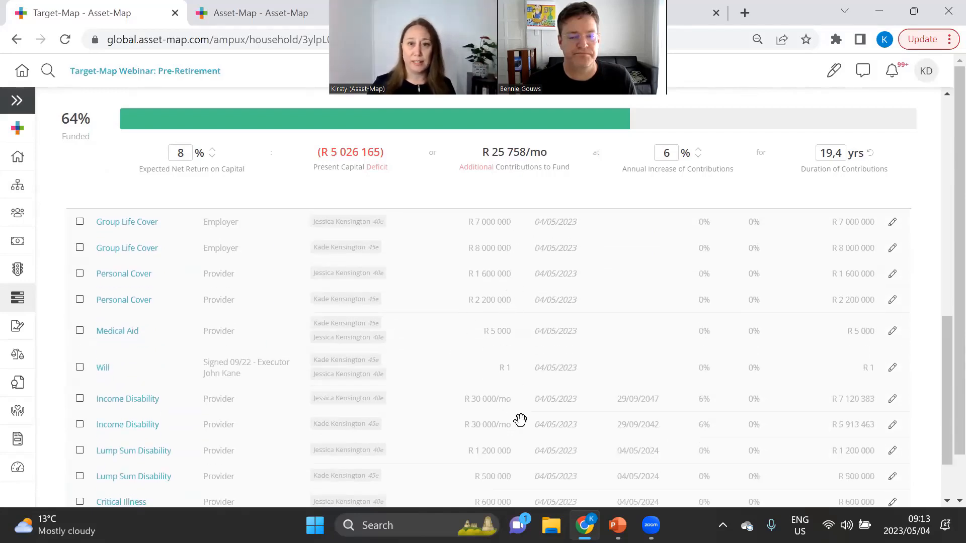
{"action": "scroll", "coordinate": [613, 338], "scroll_direction": "up", "scroll_amount": 1}
{"action": "scroll", "coordinate": [599, 342], "scroll_direction": "up", "scroll_amount": 4}
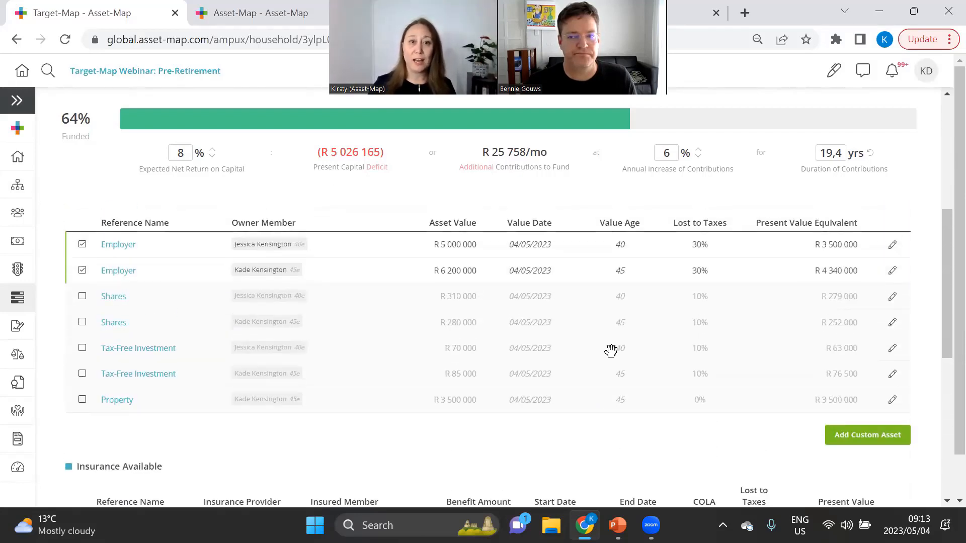
{"action": "scroll", "coordinate": [579, 317], "scroll_direction": "up", "scroll_amount": 1}
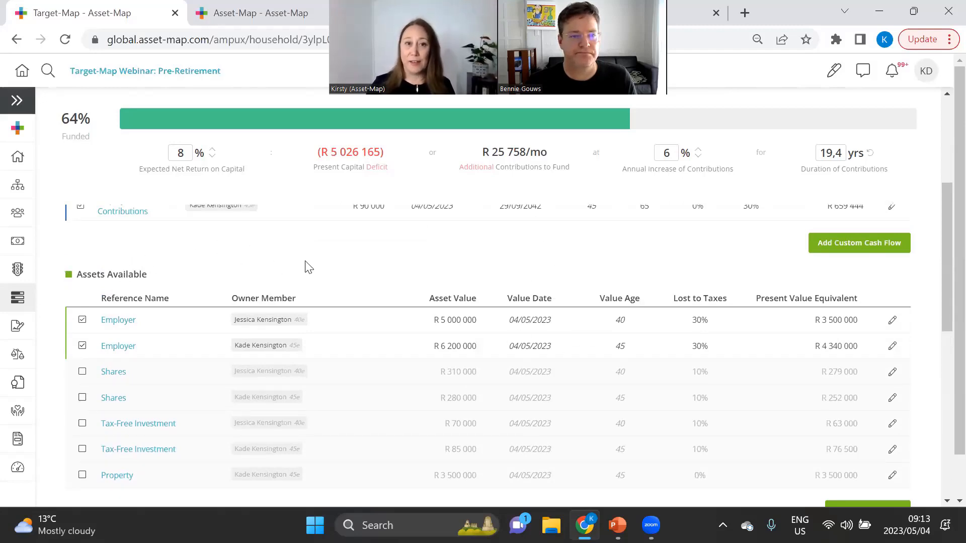
- Examine the included employer contributions and employer retirement assets, with their tax loss and present value equivalents
{"action": "scroll", "coordinate": [416, 263], "scroll_direction": "down", "scroll_amount": 1}
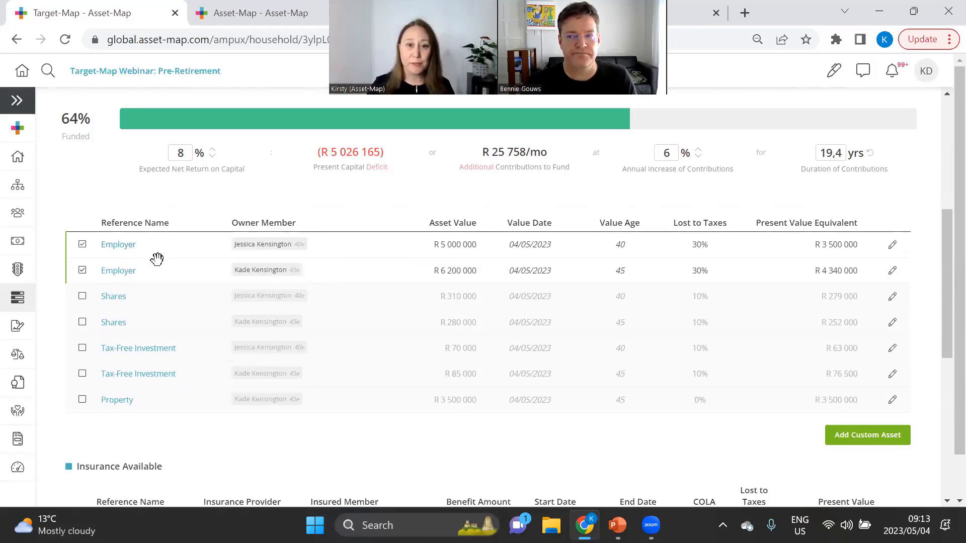
{"action": "scroll", "coordinate": [236, 279], "scroll_direction": "up", "scroll_amount": 3}
{"action": "scroll", "coordinate": [243, 330], "scroll_direction": "up", "scroll_amount": 3}
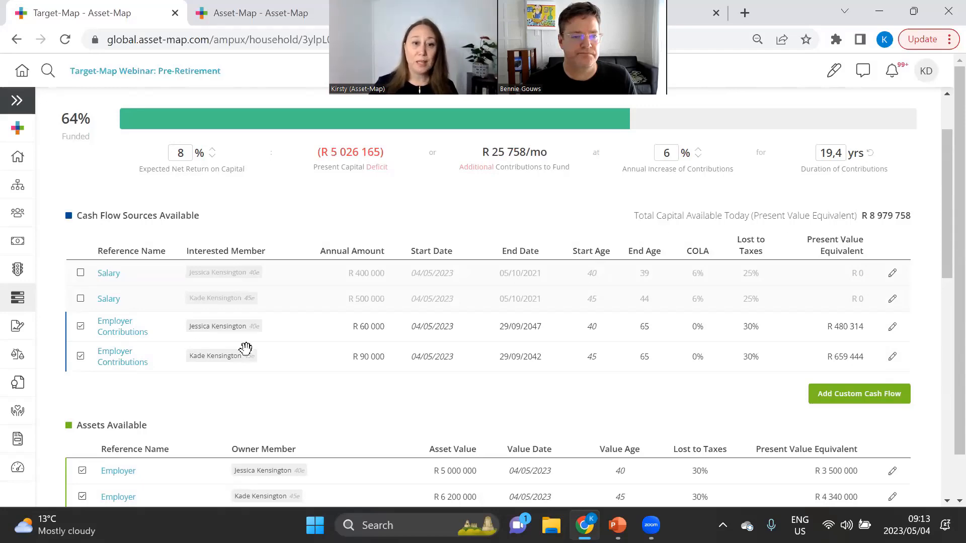
{"action": "scroll", "coordinate": [402, 397], "scroll_direction": "down", "scroll_amount": 3}
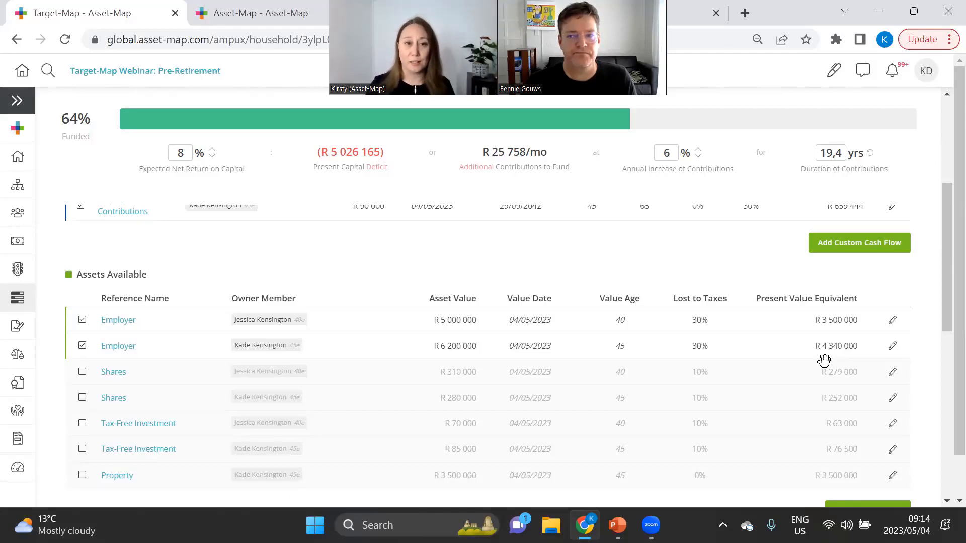
{"action": "scroll", "coordinate": [786, 361], "scroll_direction": "up", "scroll_amount": 3}
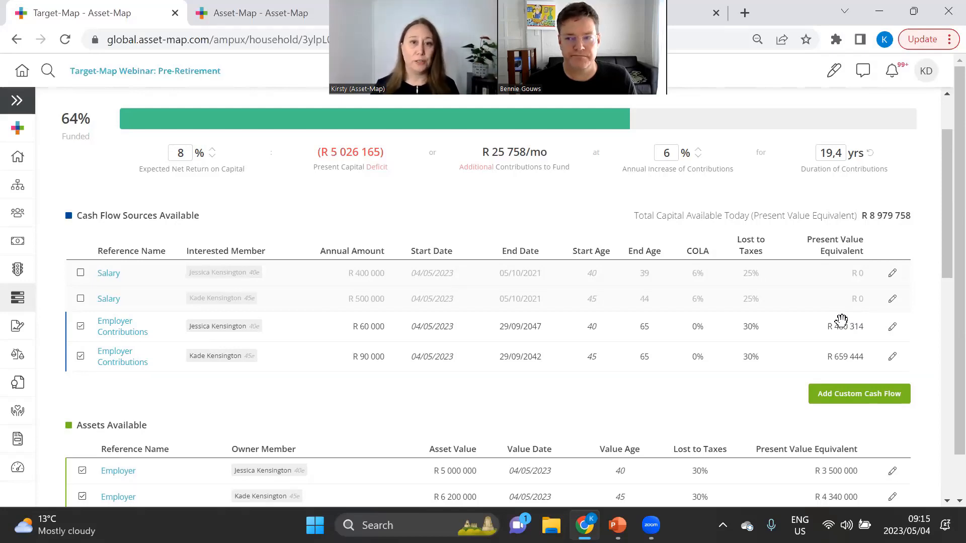
{"action": "scroll", "coordinate": [841, 320], "scroll_direction": "up", "scroll_amount": 1}
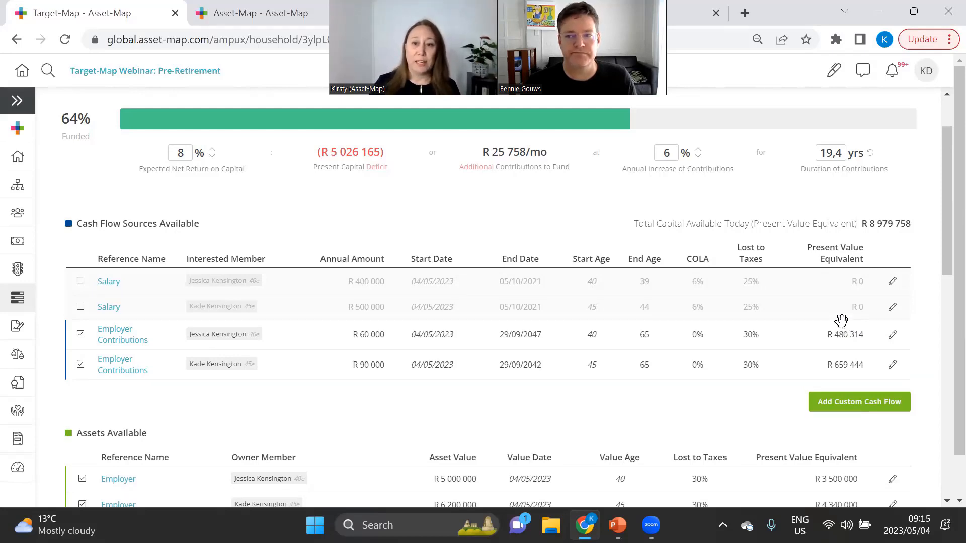
- Compare the total capital available today with the total capital needed today
{"action": "left_click_drag", "start_coordinate": [861, 292], "coordinate": [914, 297]}
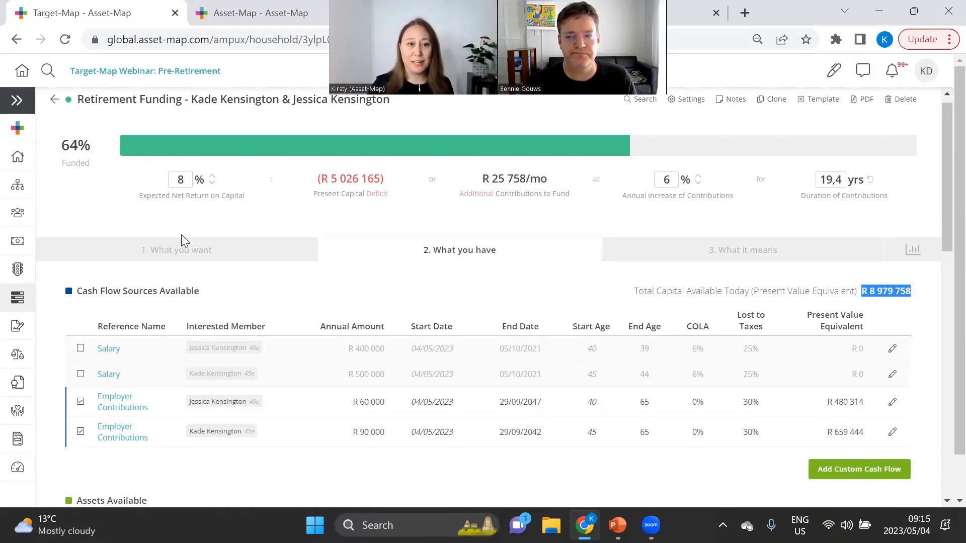
{"action": "left_click", "coordinate": [177, 253]}
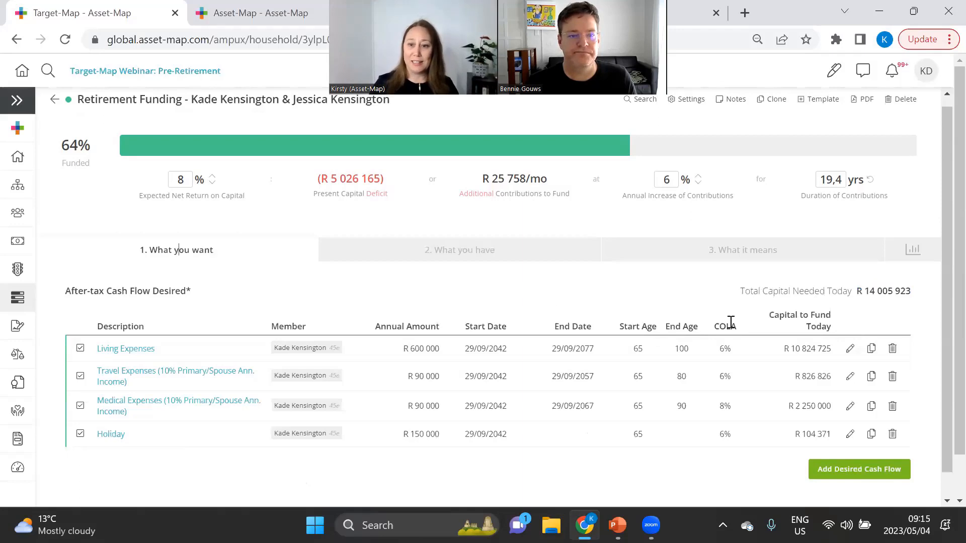
{"action": "left_click_drag", "start_coordinate": [858, 292], "coordinate": [909, 294]}
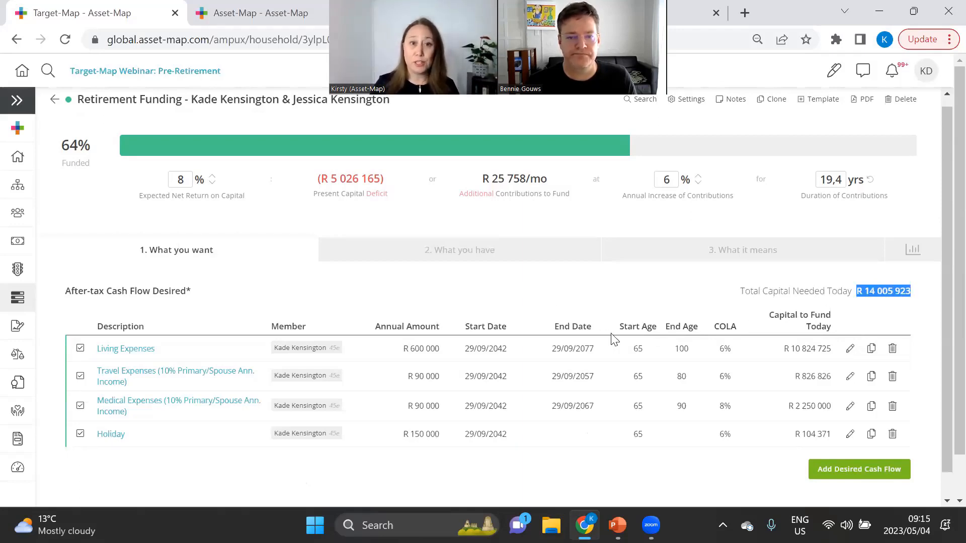
{"action": "left_click", "coordinate": [507, 252]}
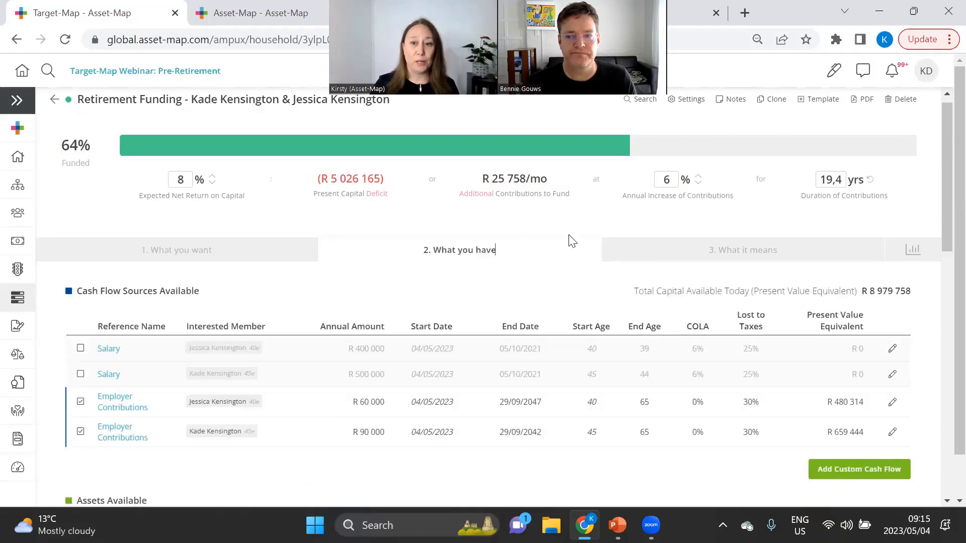
{"action": "left_click_drag", "start_coordinate": [856, 293], "coordinate": [758, 291]}
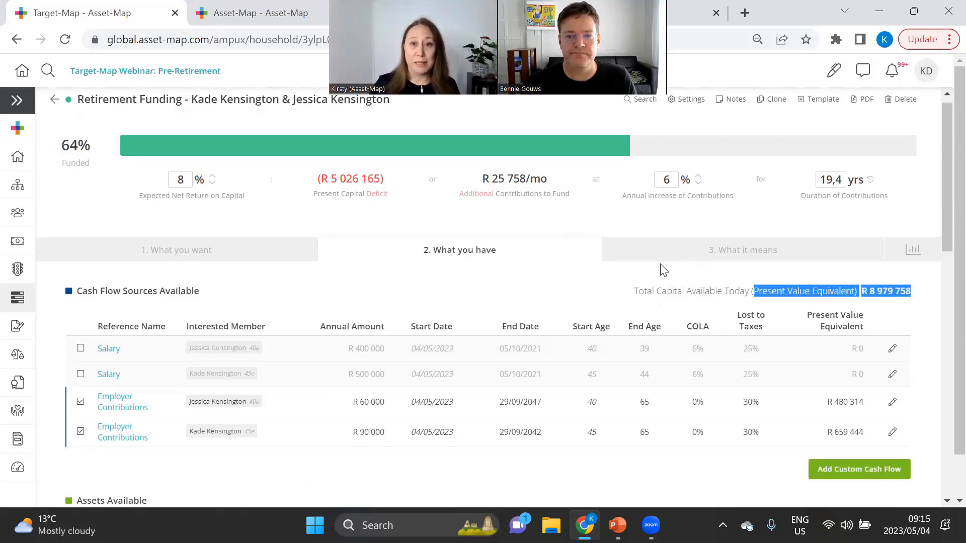
- Review the explanation of the funding result, comparing the capital required with the capital available
{"action": "left_click", "coordinate": [684, 251]}
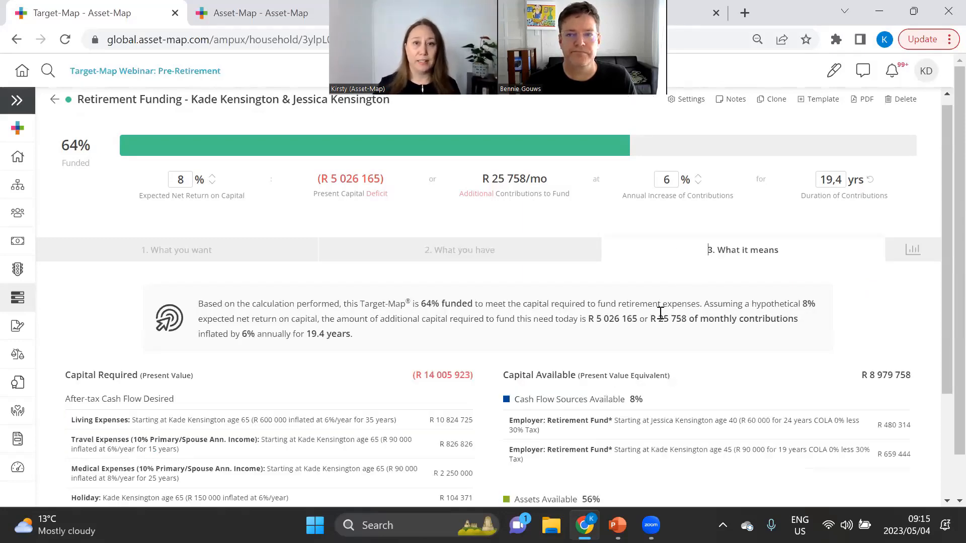
{"action": "scroll", "coordinate": [707, 334], "scroll_direction": "down", "scroll_amount": 2}
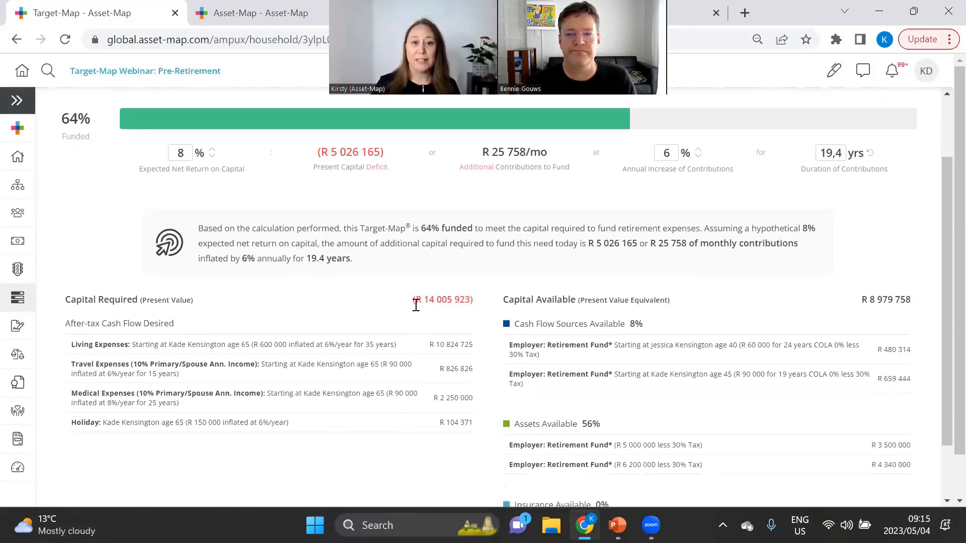
{"action": "left_click_drag", "start_coordinate": [415, 300], "coordinate": [479, 307]}
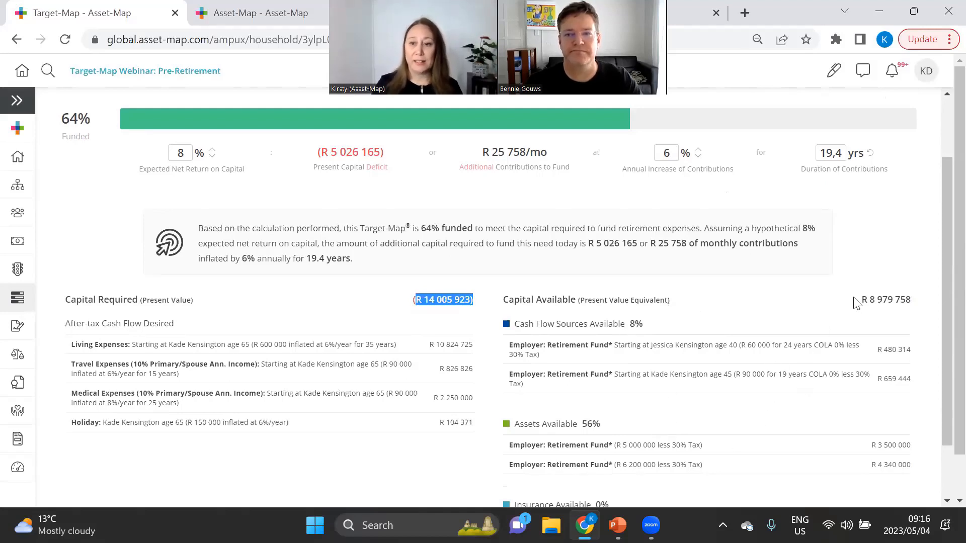
{"action": "left_click_drag", "start_coordinate": [859, 300], "coordinate": [914, 305]}
{"action": "scroll", "coordinate": [810, 340], "scroll_direction": "up", "scroll_amount": 2}
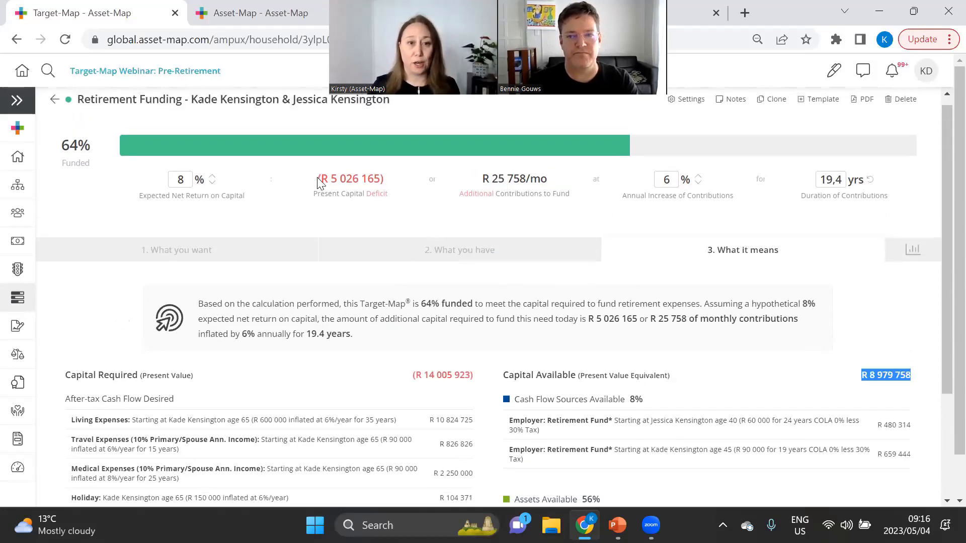
- Examine the present capital deficit, the funded breakdown bar and the additional monthly contributions to fund
{"action": "left_click_drag", "start_coordinate": [312, 182], "coordinate": [390, 187]}
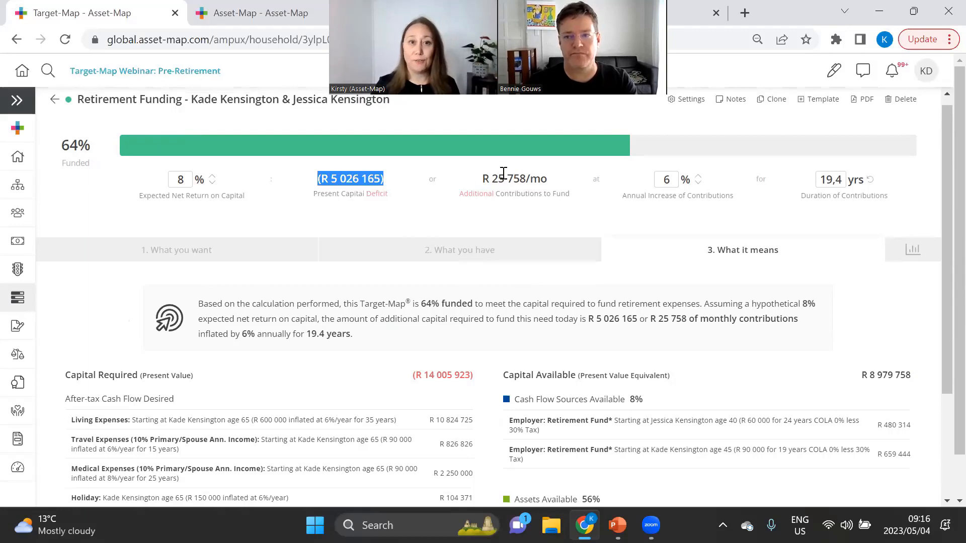
{"action": "mouse_move", "coordinate": [625, 145]}
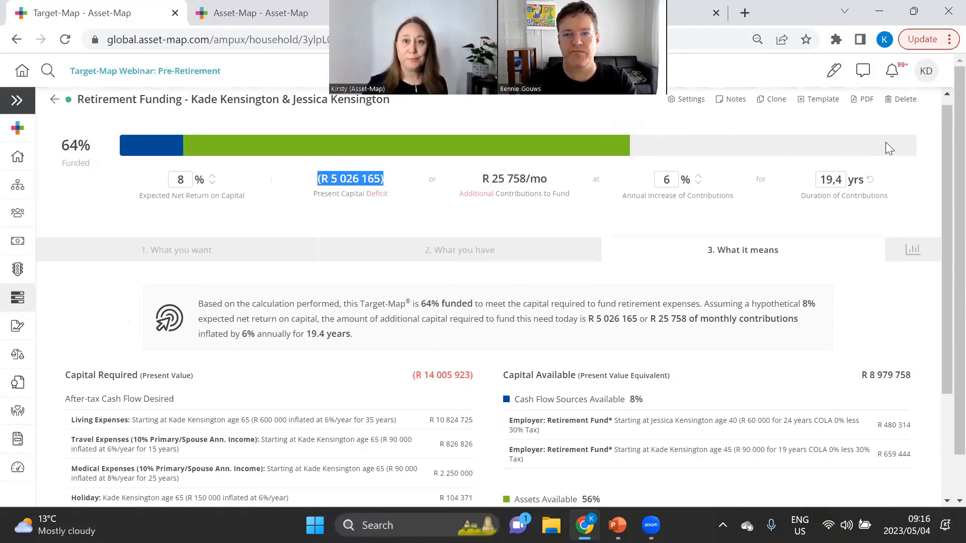
{"action": "left_click", "coordinate": [408, 195]}
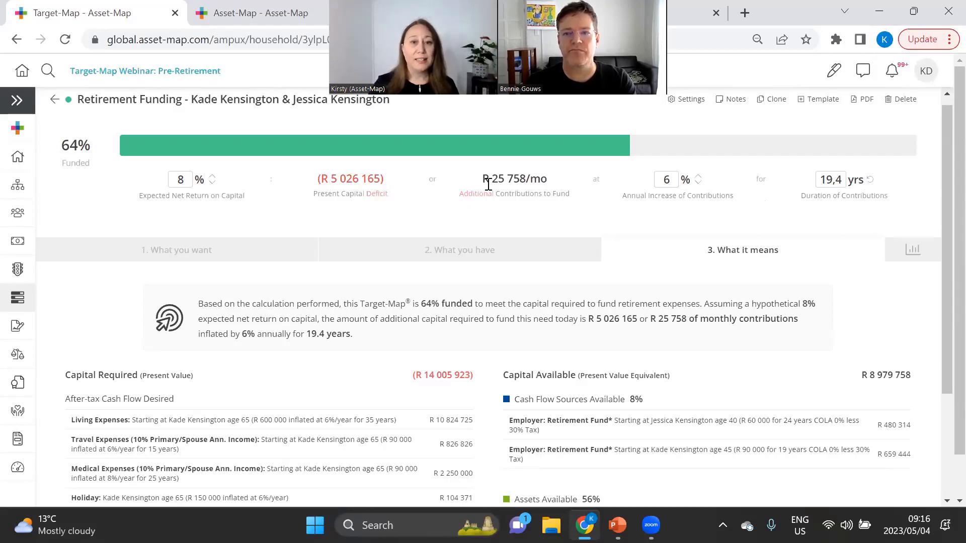
{"action": "left_click_drag", "start_coordinate": [488, 178], "coordinate": [532, 179]}
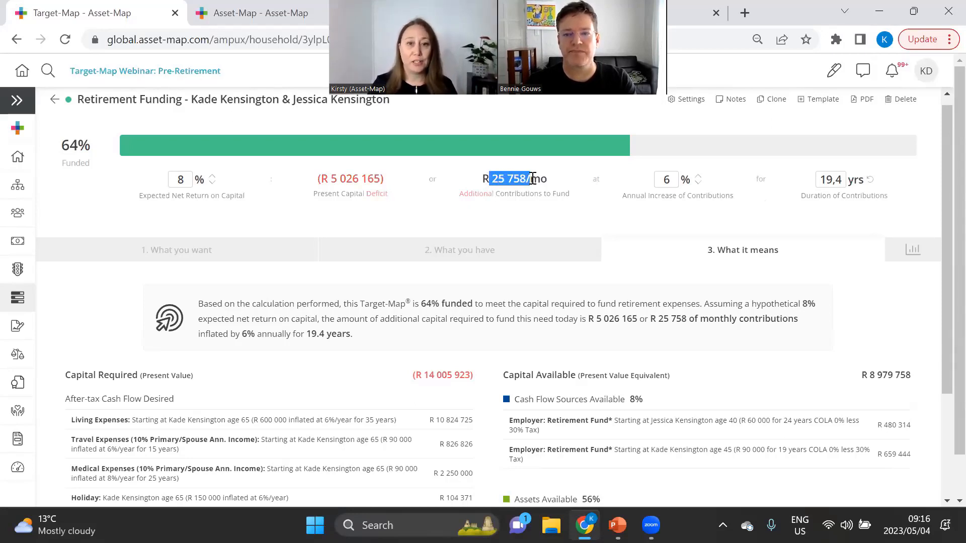
{"action": "left_click", "coordinate": [540, 209]}
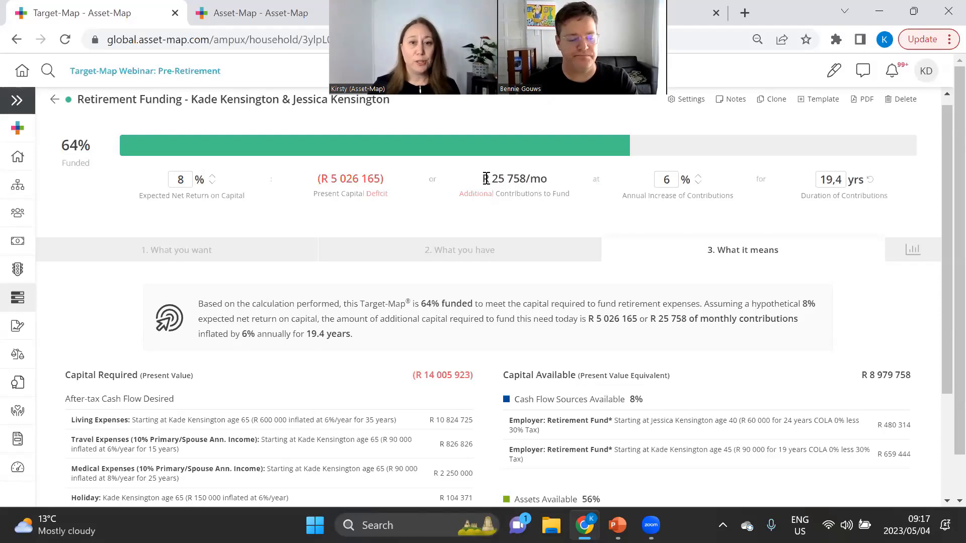
{"action": "left_click_drag", "start_coordinate": [486, 179], "coordinate": [525, 180]}
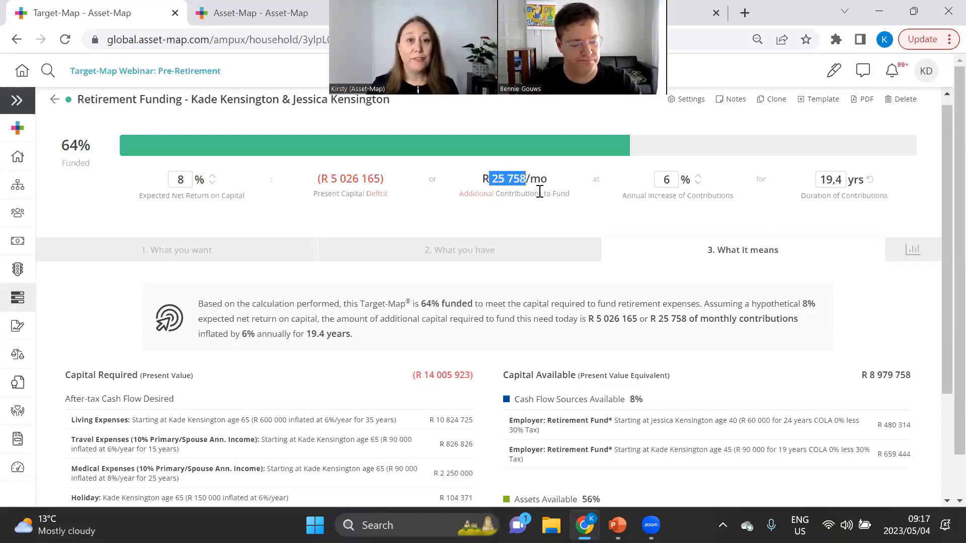
- Try an 8% annual increase of contributions and set it back to 6%
{"action": "left_click", "coordinate": [665, 180]}
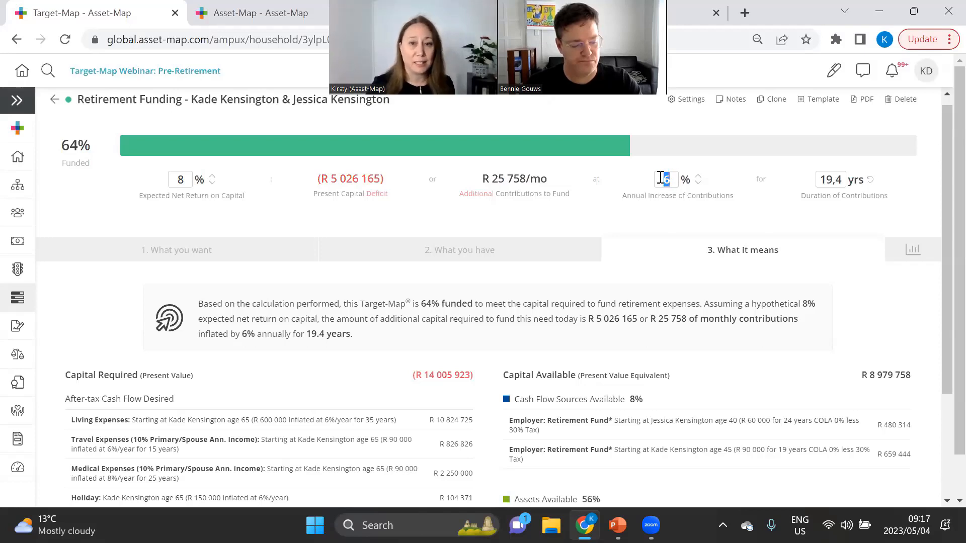
{"action": "left_click", "coordinate": [722, 179]}
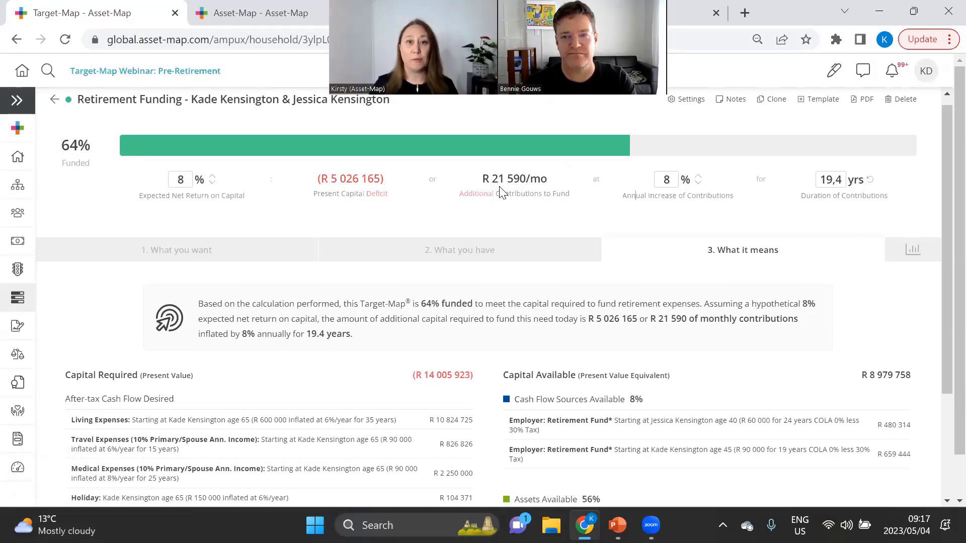
{"action": "double_click", "coordinate": [664, 179]}
{"action": "type", "text": "6"}
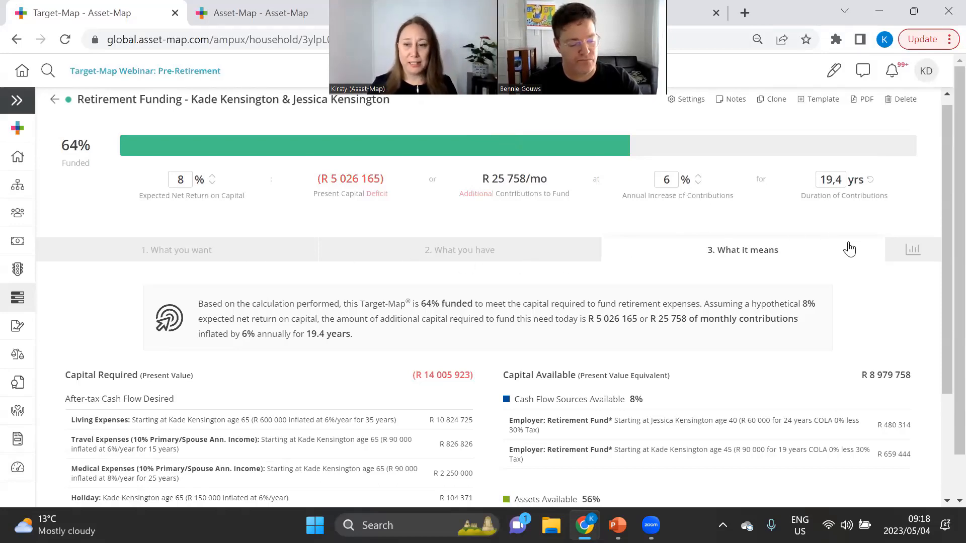
- Show the year-by-year funding chart and table, and expand the capital required to examine each desired cash flow per year
{"action": "left_click", "coordinate": [910, 252]}
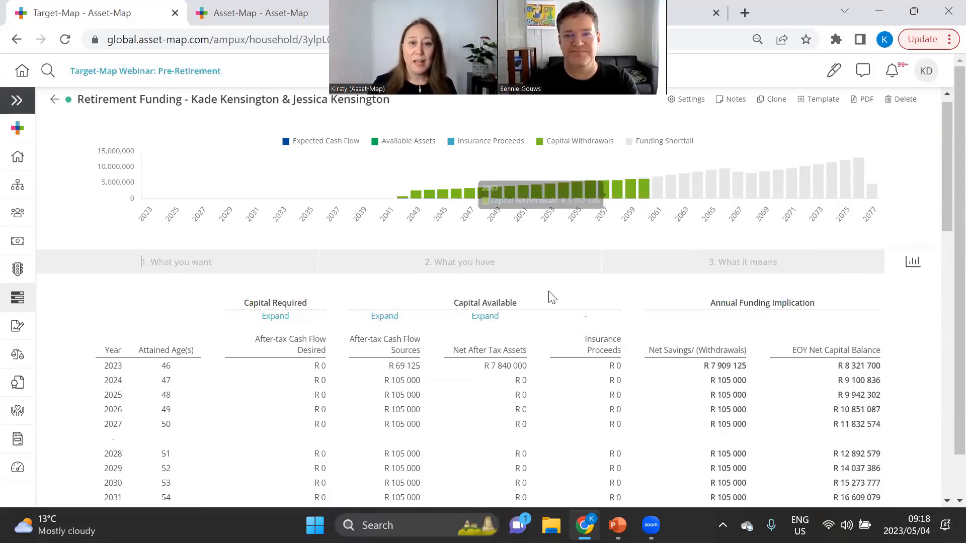
{"action": "scroll", "coordinate": [582, 312], "scroll_direction": "down", "scroll_amount": 2}
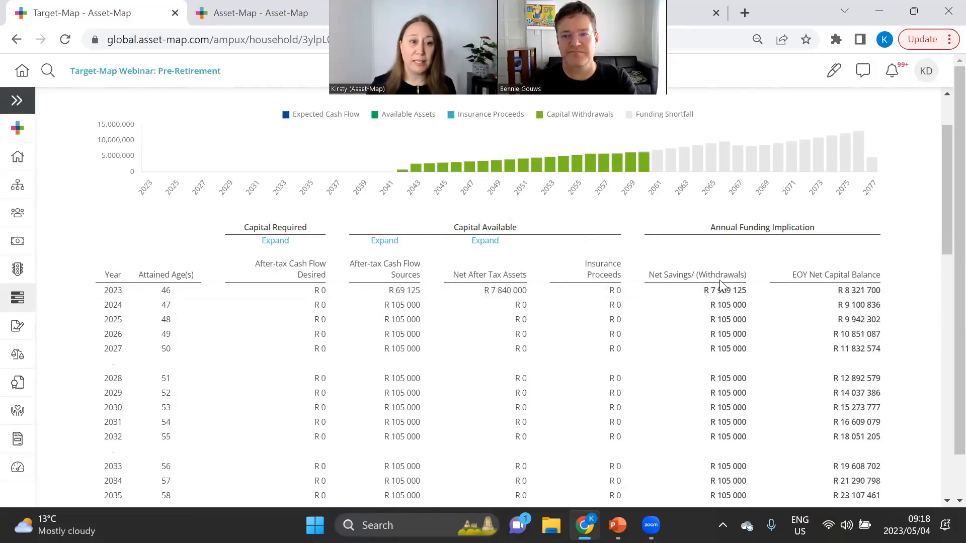
{"action": "left_click", "coordinate": [280, 242]}
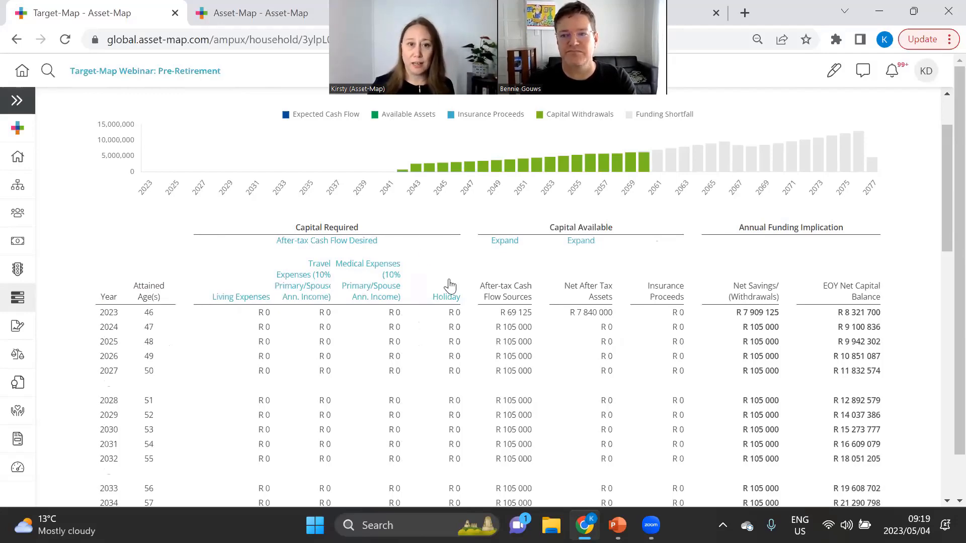
{"action": "scroll", "coordinate": [449, 285], "scroll_direction": "down", "scroll_amount": 5}
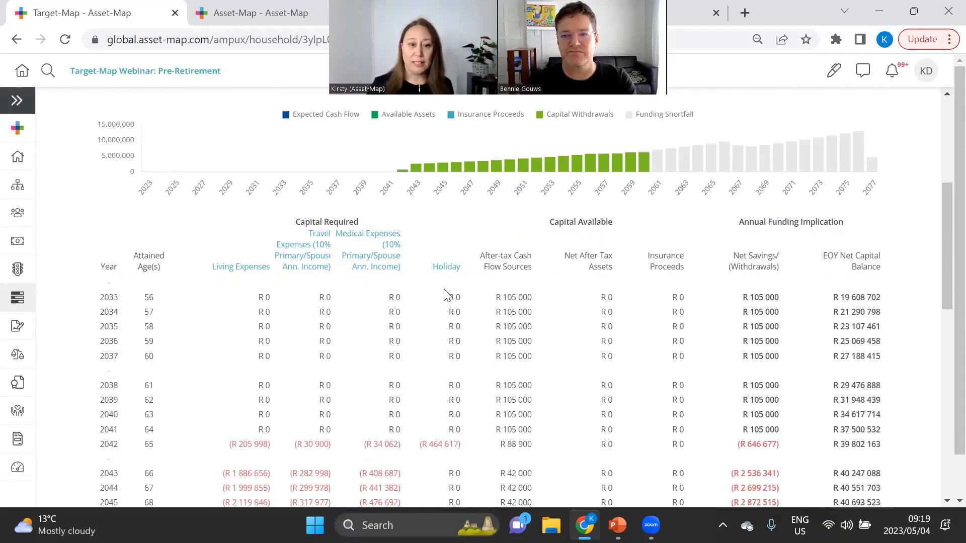
- Collapse the capital required and break down the after-tax cash flow sources and net after-tax assets in the year-by-year table
{"action": "scroll", "coordinate": [336, 346], "scroll_direction": "down", "scroll_amount": 3}
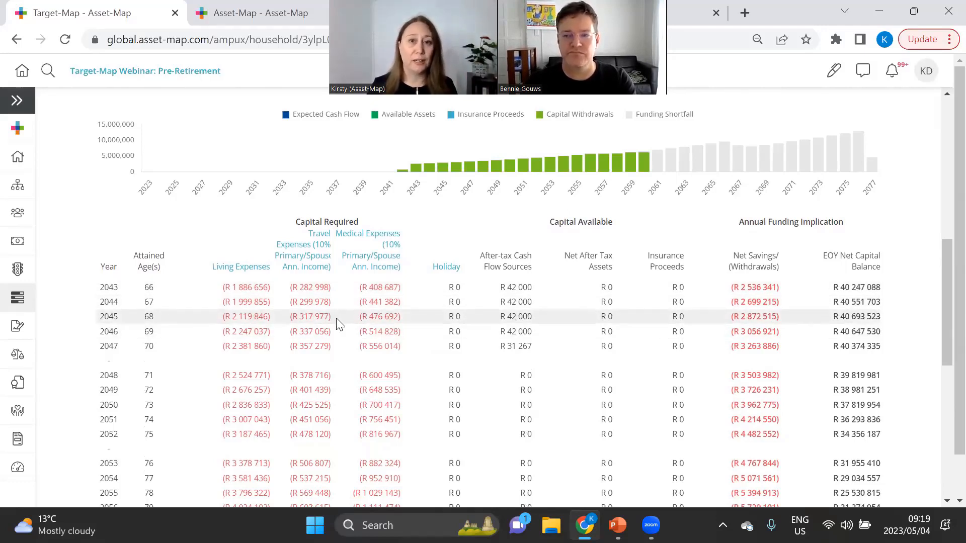
{"action": "scroll", "coordinate": [338, 324], "scroll_direction": "up", "scroll_amount": 10}
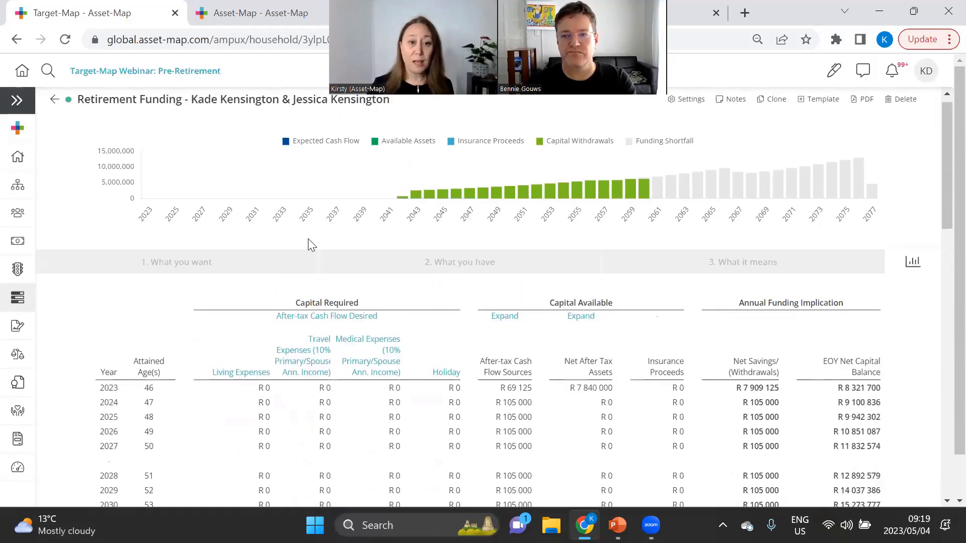
{"action": "left_click", "coordinate": [367, 317]}
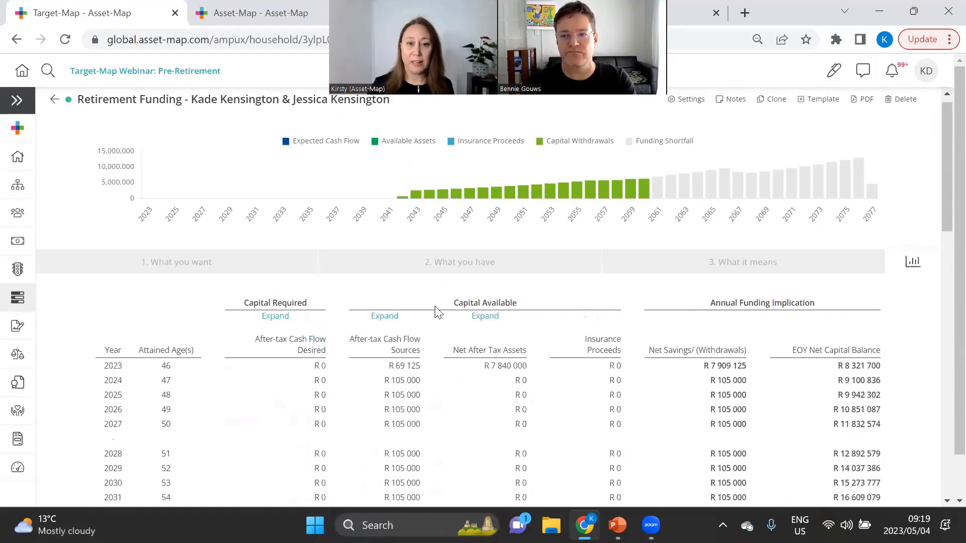
{"action": "left_click", "coordinate": [387, 317]}
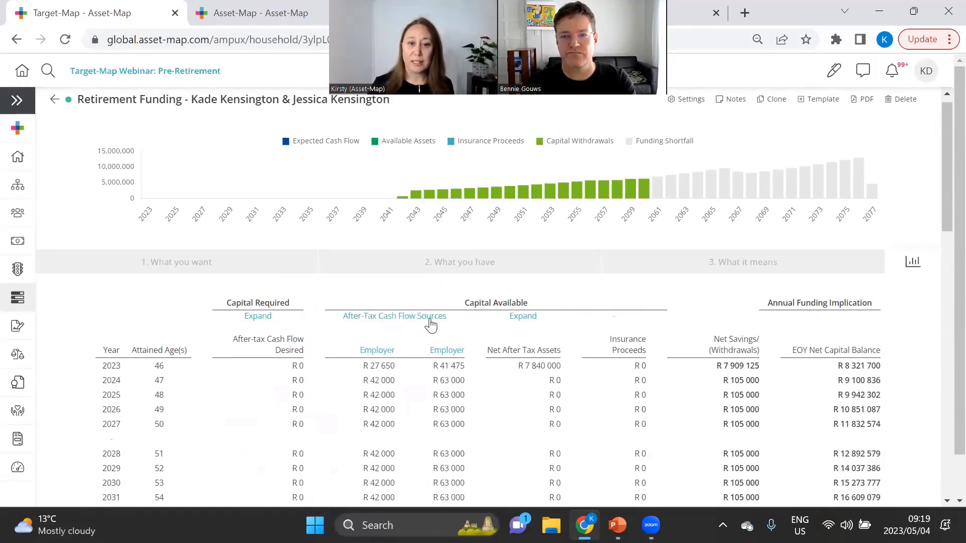
{"action": "scroll", "coordinate": [397, 317], "scroll_direction": "down", "scroll_amount": 2}
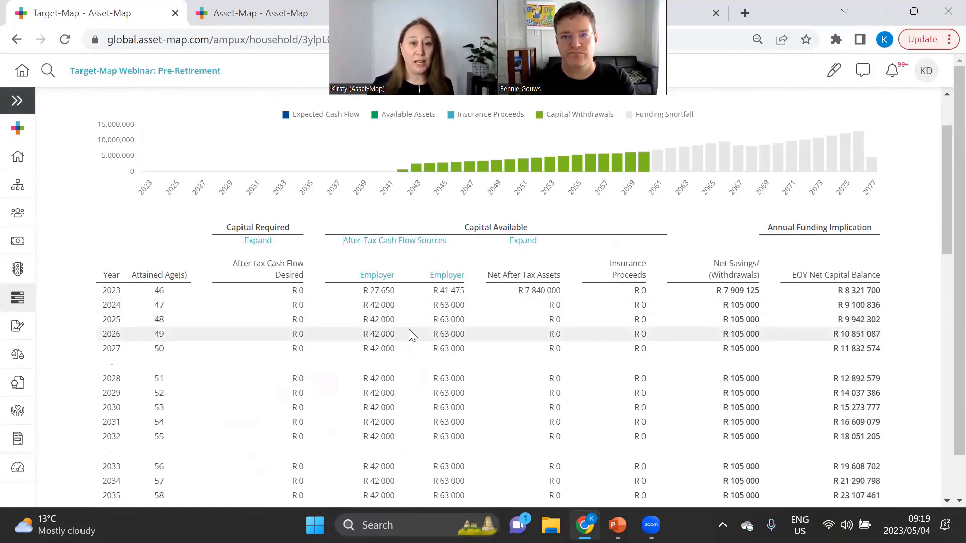
{"action": "left_click", "coordinate": [523, 242]}
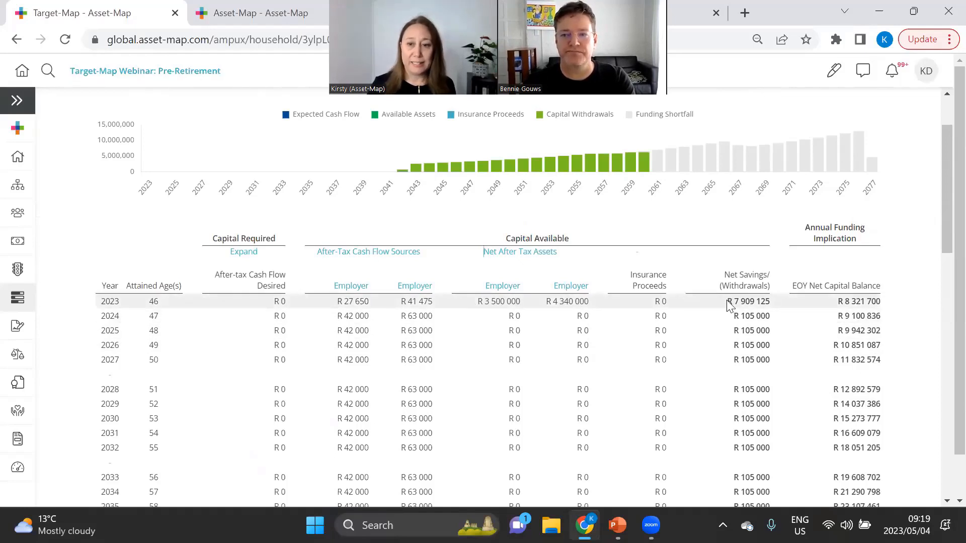
- Examine the net savings and end-of-year net capital balance through the years, and where the funding shortfall starts on the chart
{"action": "left_click_drag", "start_coordinate": [728, 305], "coordinate": [779, 307]}
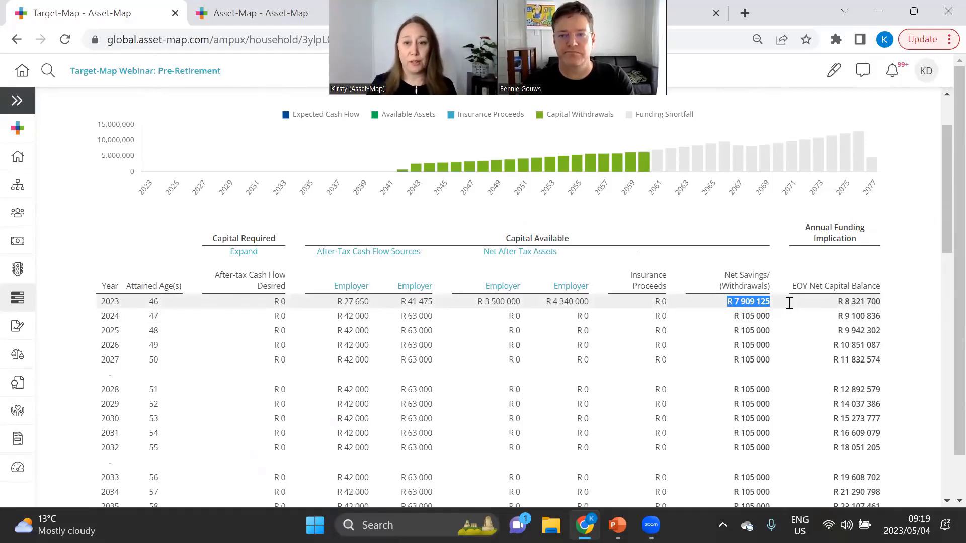
{"action": "left_click_drag", "start_coordinate": [834, 302], "coordinate": [876, 301]}
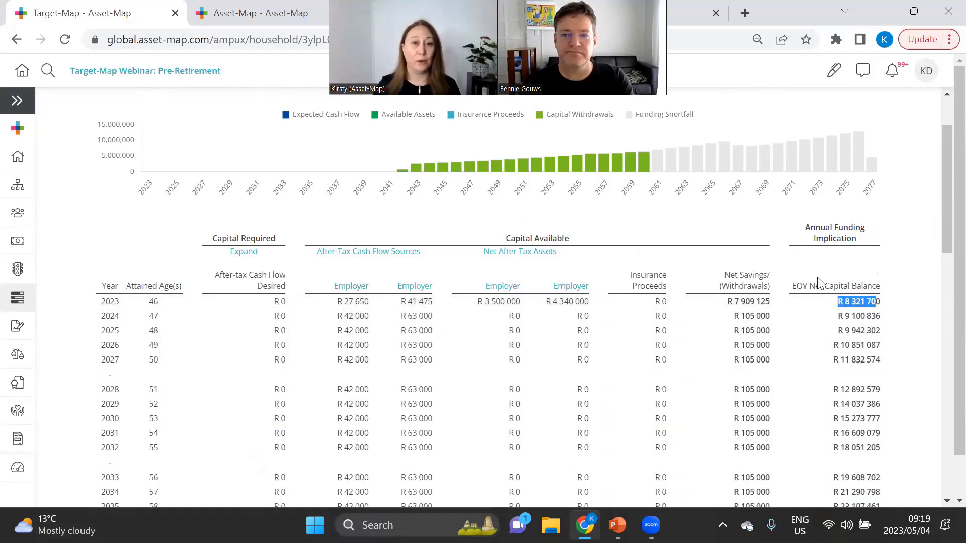
{"action": "scroll", "coordinate": [832, 263], "scroll_direction": "down", "scroll_amount": 2}
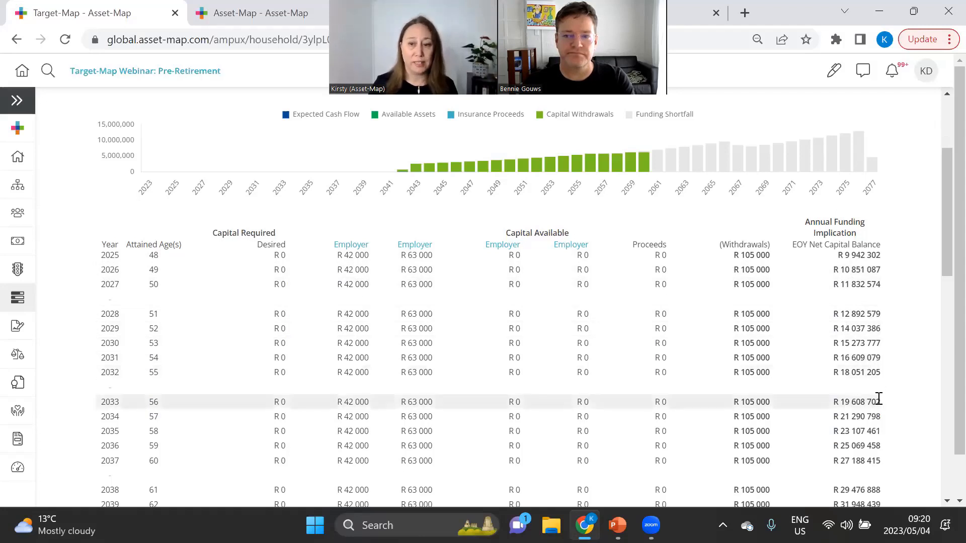
{"action": "scroll", "coordinate": [860, 316], "scroll_direction": "down", "scroll_amount": 3}
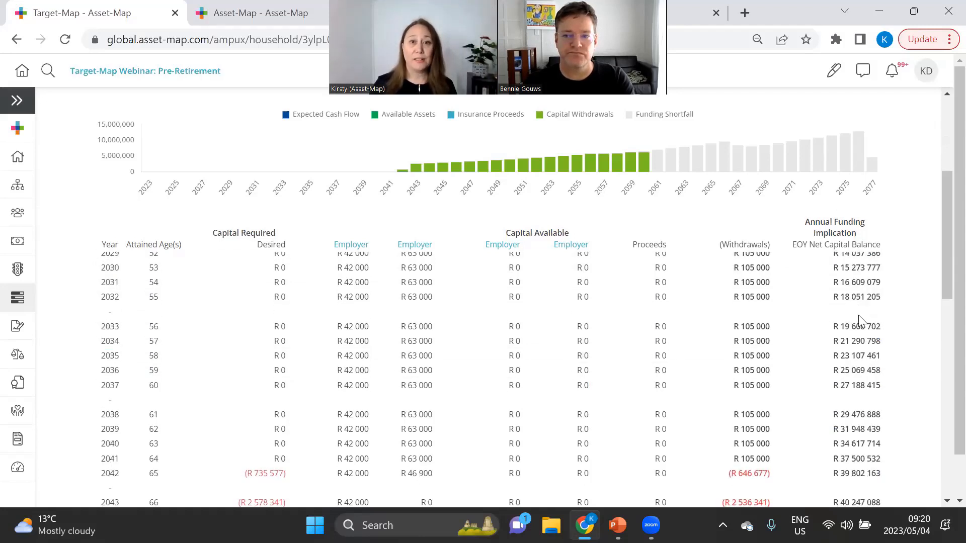
{"action": "scroll", "coordinate": [866, 332], "scroll_direction": "down", "scroll_amount": 2}
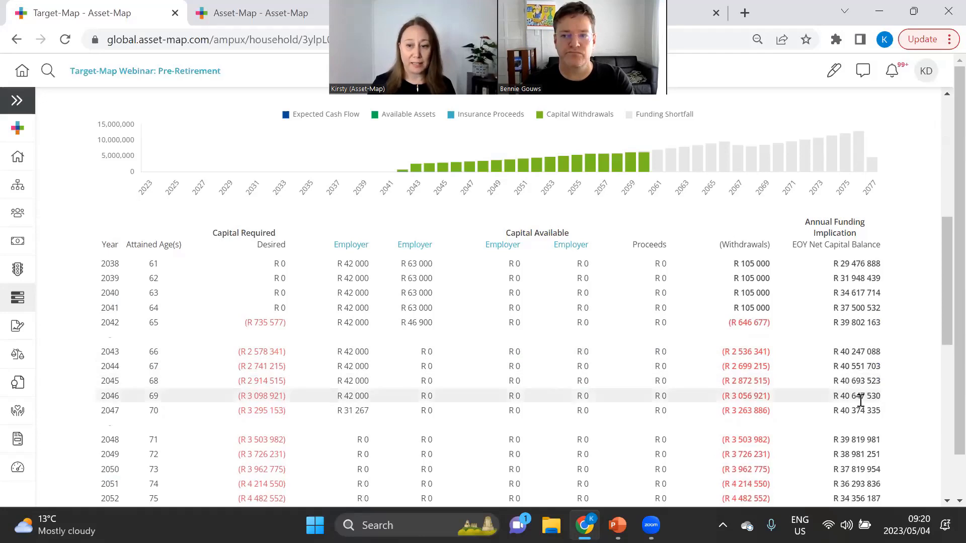
{"action": "scroll", "coordinate": [861, 395], "scroll_direction": "down", "scroll_amount": 2}
{"action": "scroll", "coordinate": [858, 361], "scroll_direction": "down", "scroll_amount": 4}
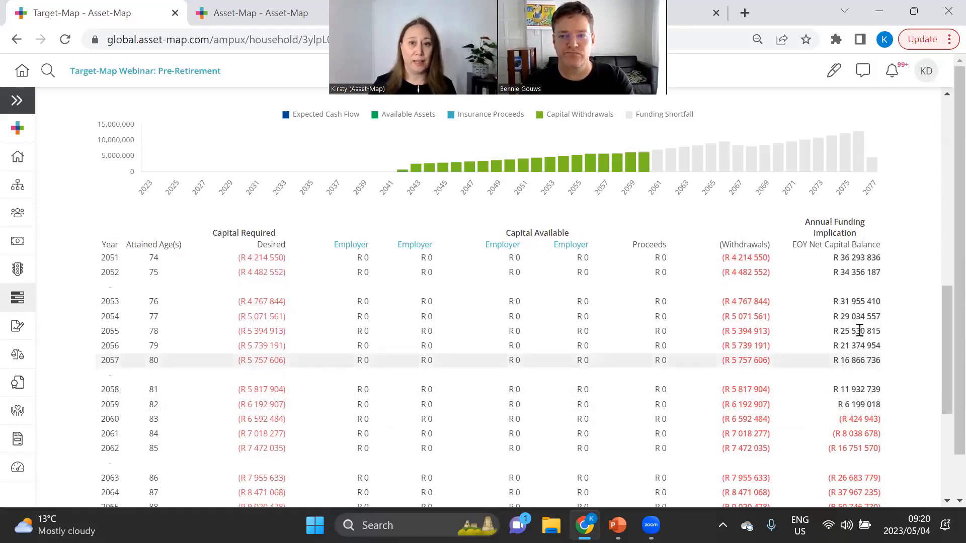
{"action": "mouse_move", "coordinate": [645, 161]}
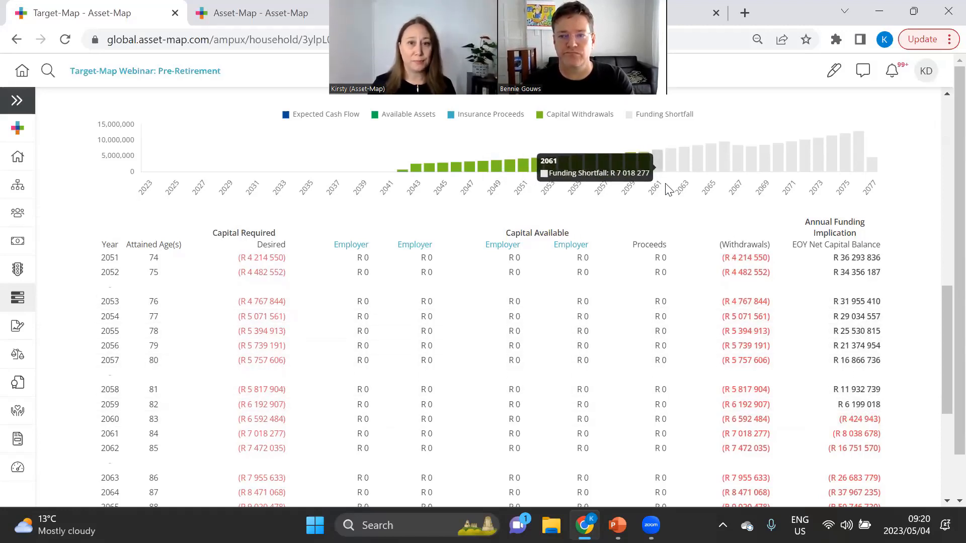
{"action": "scroll", "coordinate": [688, 356], "scroll_direction": "up", "scroll_amount": 10}
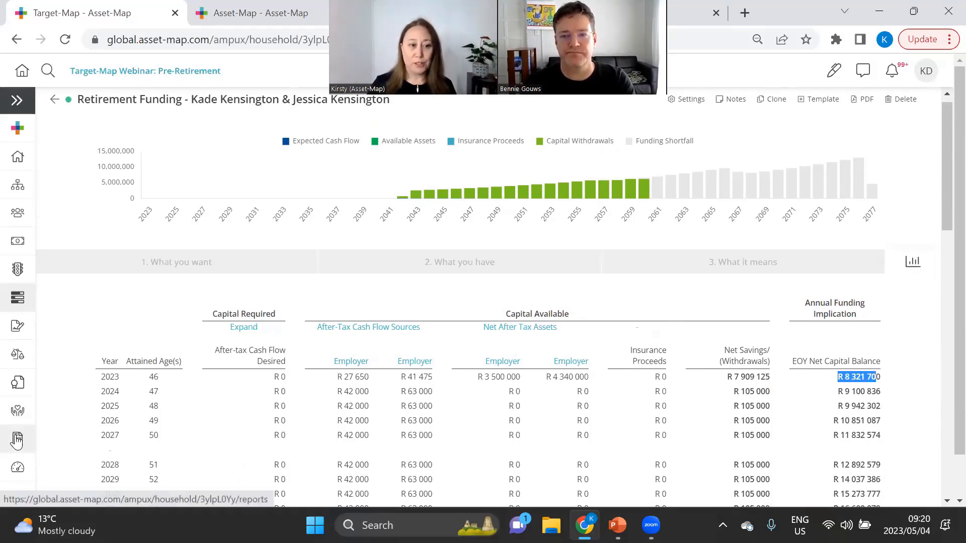
- Open the household's reports and review the selectable items, including the Target-Map summary and cash flow options
{"action": "left_click", "coordinate": [16, 440]}
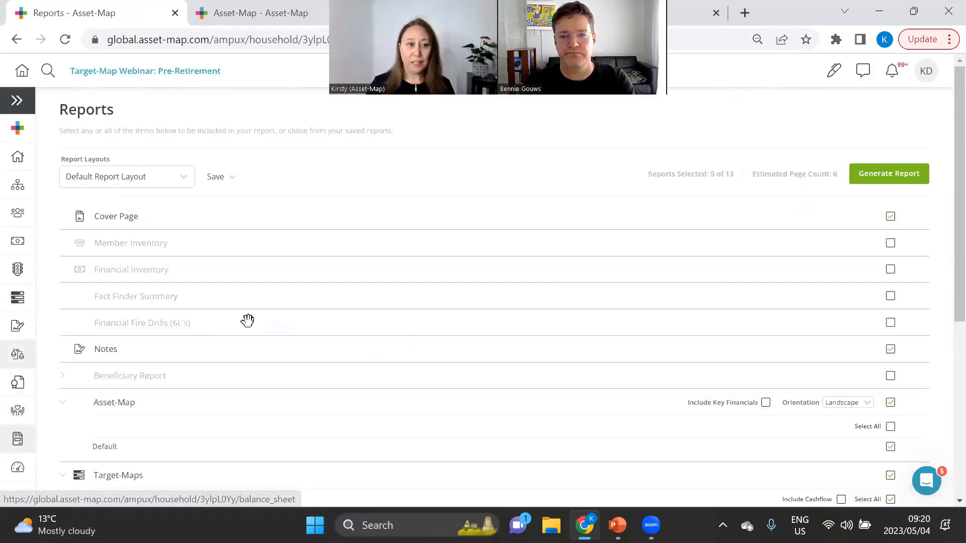
{"action": "scroll", "coordinate": [472, 326], "scroll_direction": "down", "scroll_amount": 3}
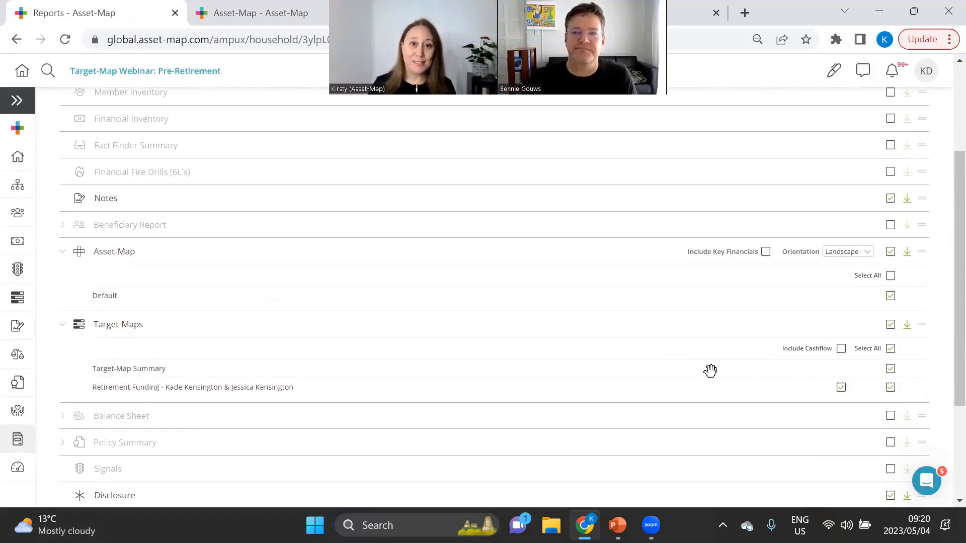
- Reopen the joint Retirement Funding Target-Map and revisit its funding chart, available cash flow sources and desired cash flows
{"action": "left_click", "coordinate": [16, 302]}
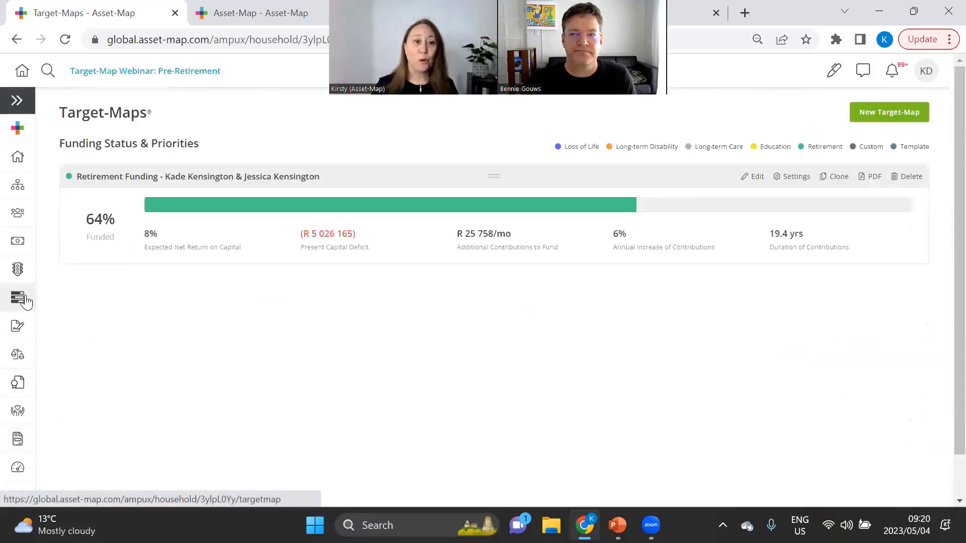
{"action": "left_click", "coordinate": [131, 186]}
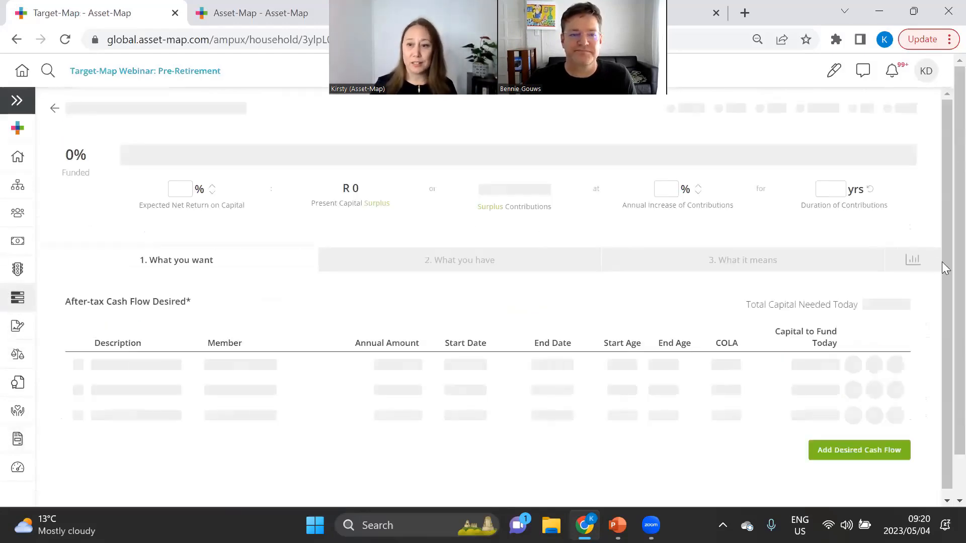
{"action": "left_click", "coordinate": [913, 260]}
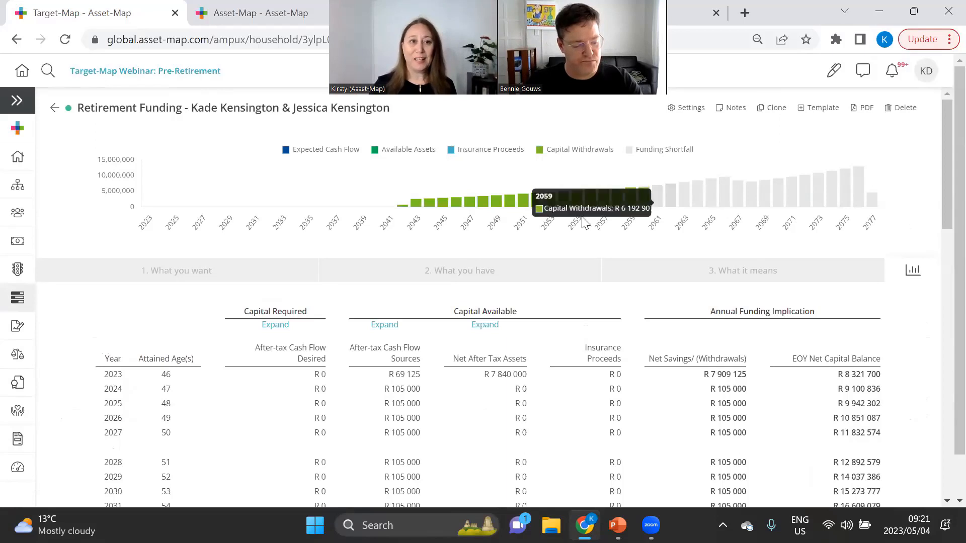
{"action": "left_click", "coordinate": [447, 277]}
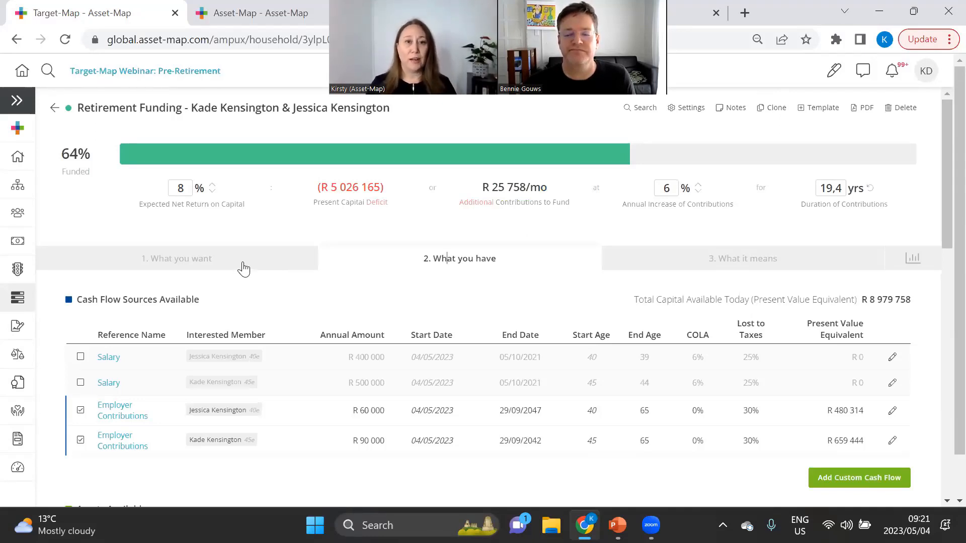
{"action": "left_click", "coordinate": [243, 267]}
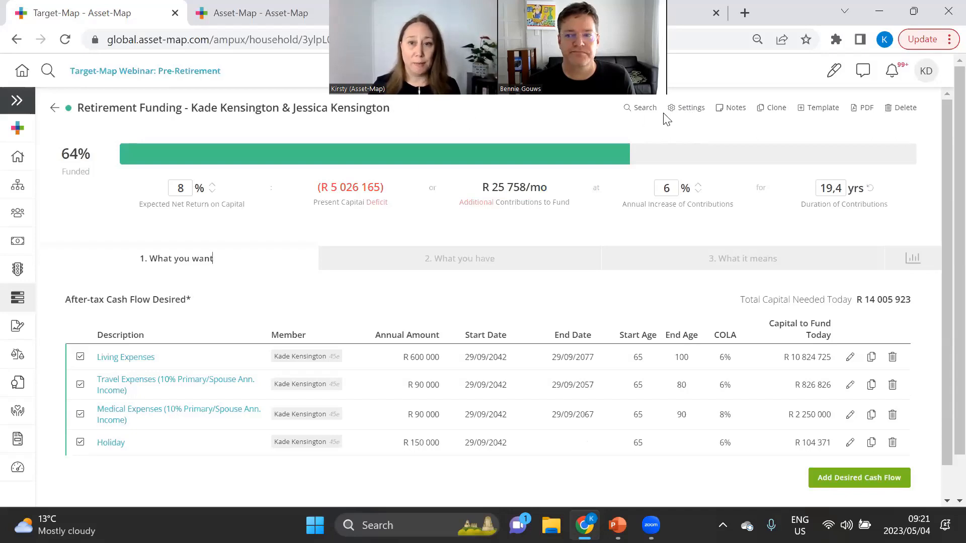
- Rename the Target-Map as Retirement Funding - Baseline
{"action": "left_click", "coordinate": [682, 112]}
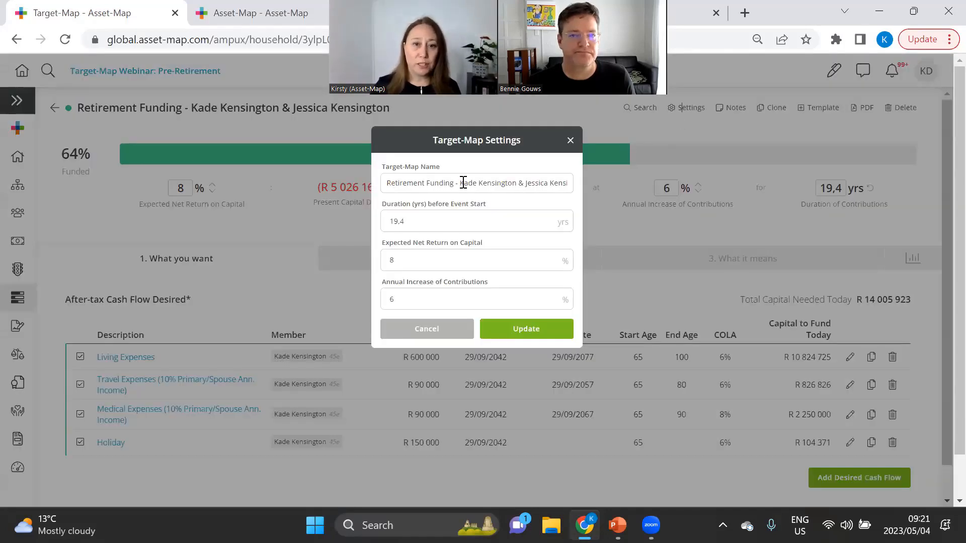
{"action": "left_click_drag", "start_coordinate": [463, 185], "coordinate": [567, 183]}
{"action": "type", "text": "Bas"}
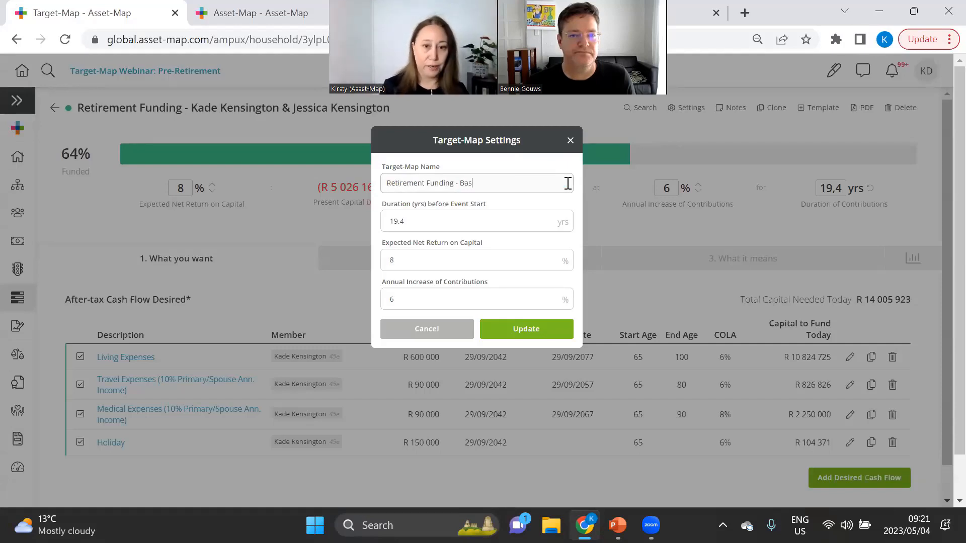
{"action": "type", "text": "eline"}
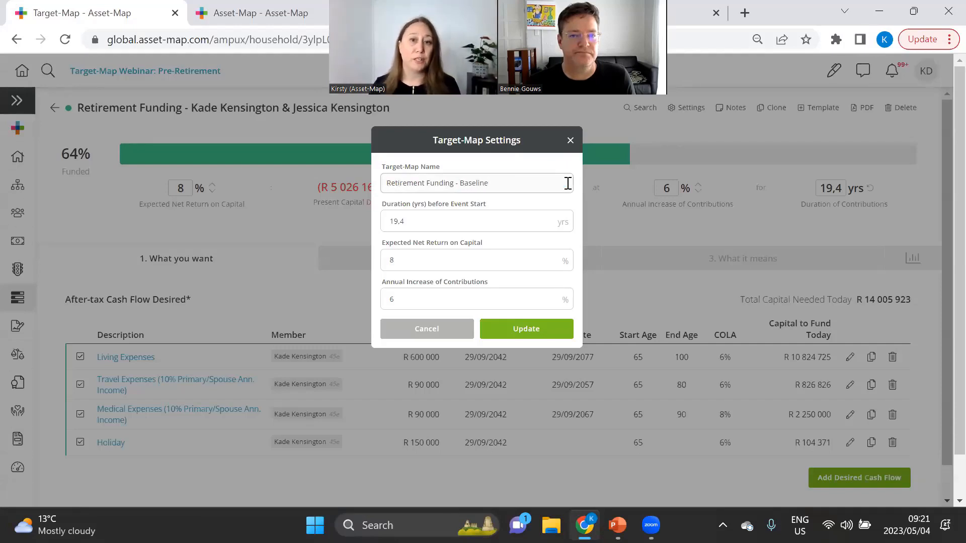
{"action": "left_click", "coordinate": [533, 331]}
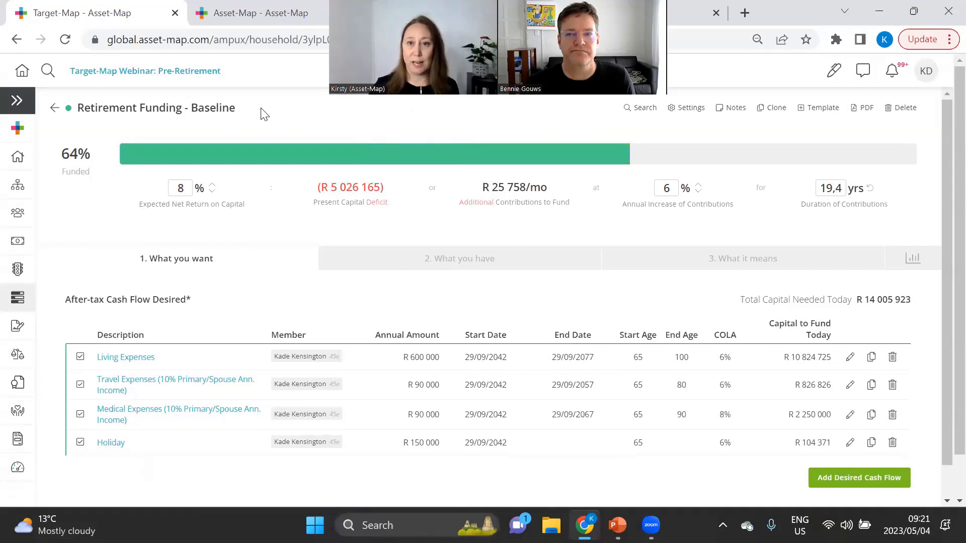
- Clone the Retirement Funding - Baseline Target-Map and open the copy
{"action": "left_click", "coordinate": [777, 111]}
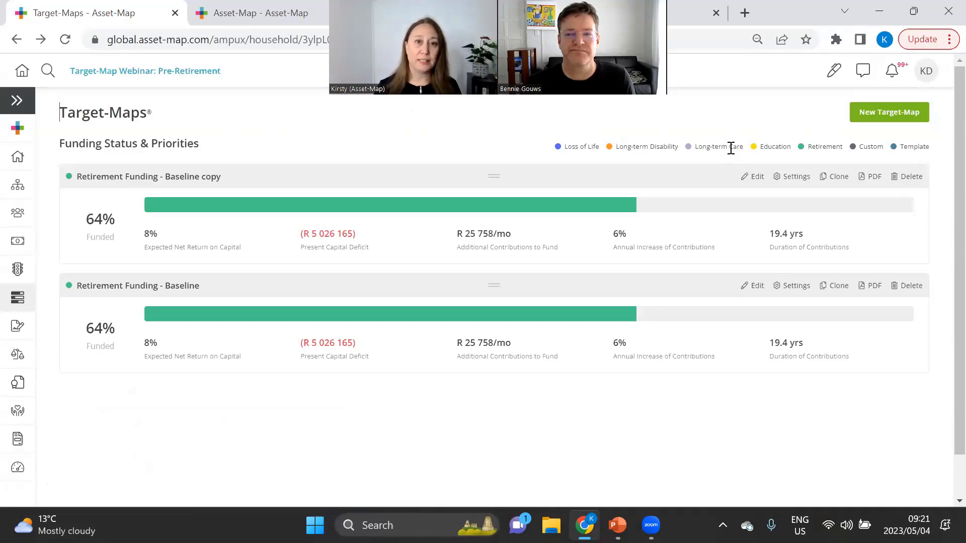
{"action": "left_click", "coordinate": [223, 175]}
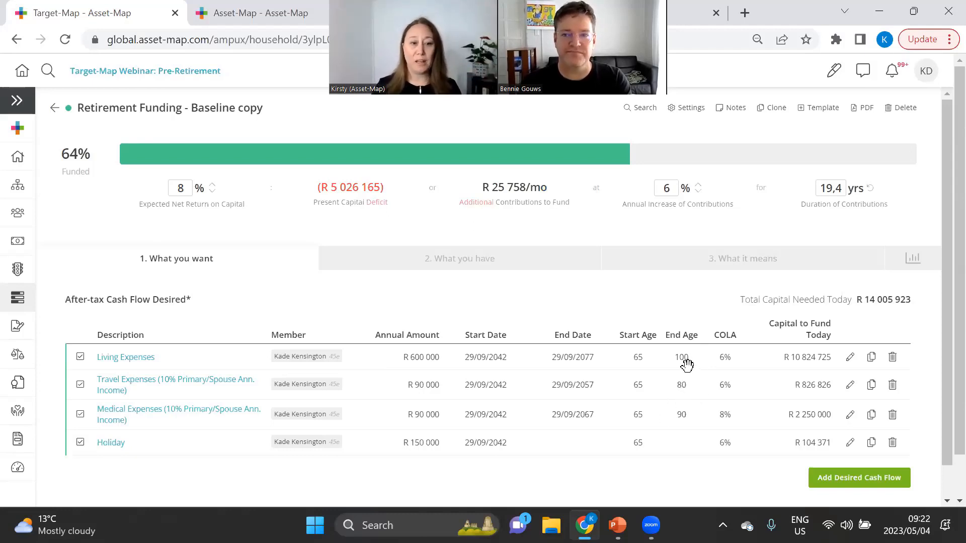
- Duplicate the Living Expenses desired cash flow and move the duplicate directly below the original
{"action": "left_click", "coordinate": [871, 358]}
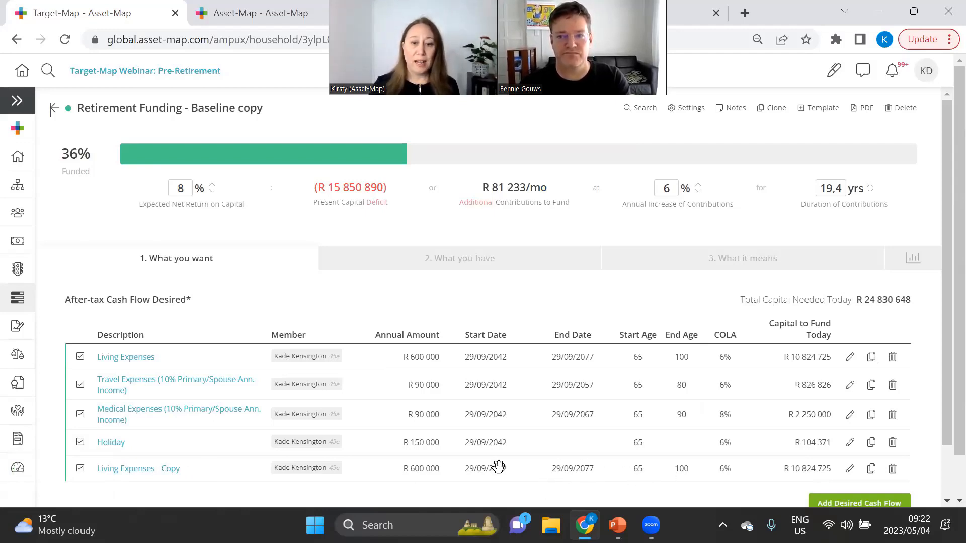
{"action": "left_click_drag", "start_coordinate": [201, 468], "coordinate": [199, 338]}
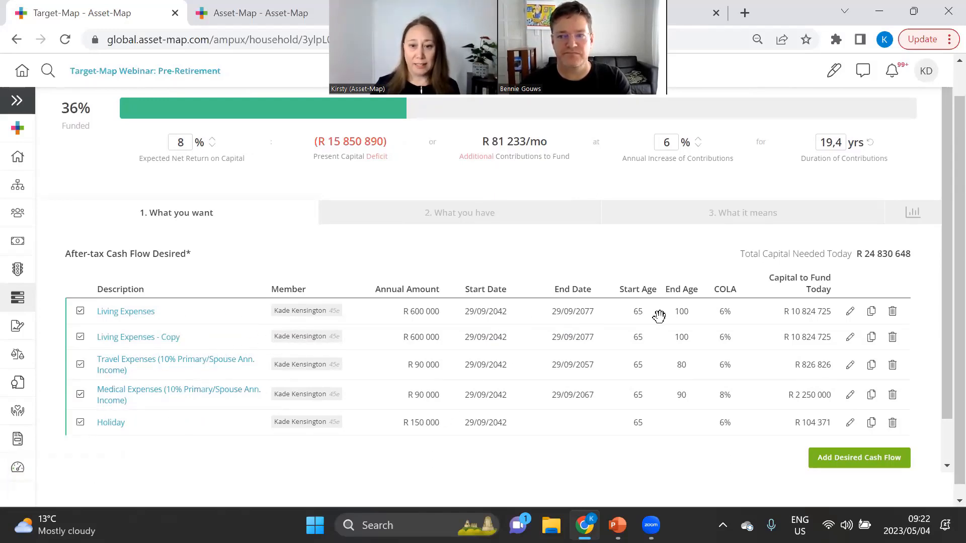
- Set the original Living Expenses cash flow's end age to 90
{"action": "left_click", "coordinate": [850, 315]}
{"action": "left_click_drag", "start_coordinate": [509, 350], "coordinate": [441, 344]}
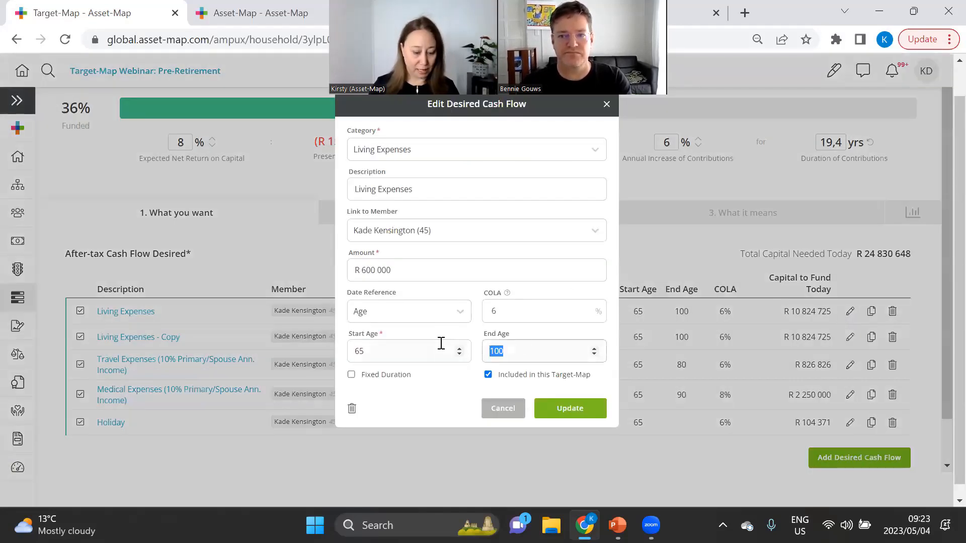
{"action": "type", "text": "90"}
{"action": "left_click", "coordinate": [566, 405]}
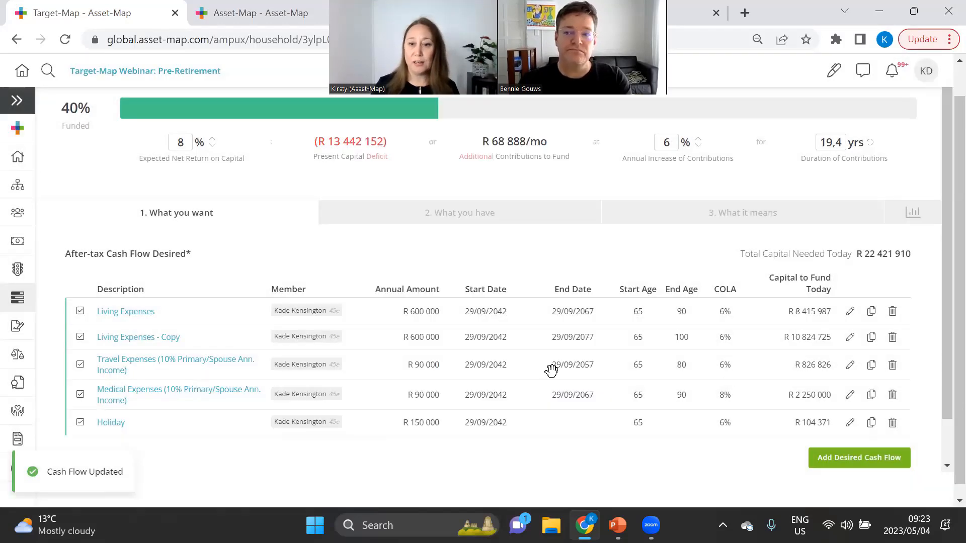
- Change the Living Expenses copy to R 500 000, describe it as Living Expenses from age 90, and set its start age to 90
{"action": "left_click", "coordinate": [850, 338]}
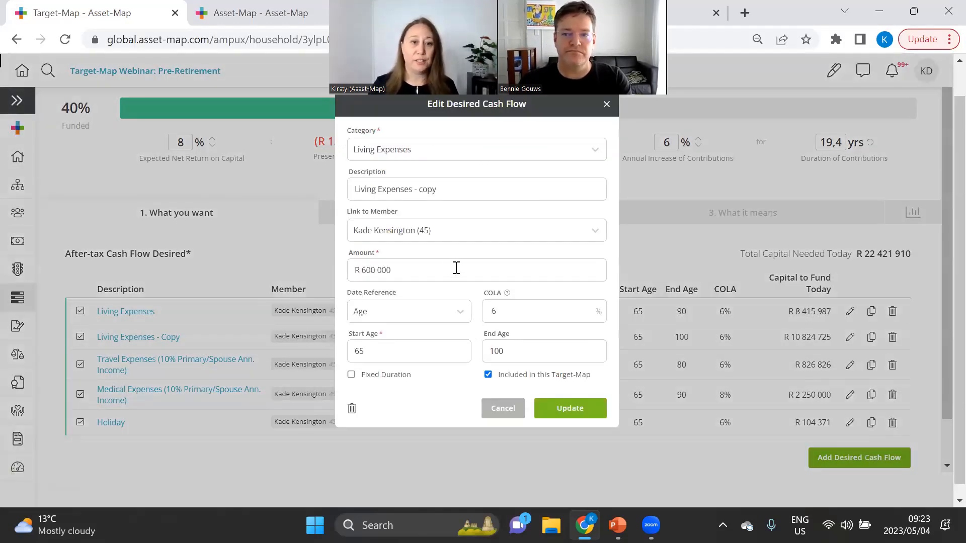
{"action": "left_click", "coordinate": [430, 262]}
{"action": "type", "text": "5"}
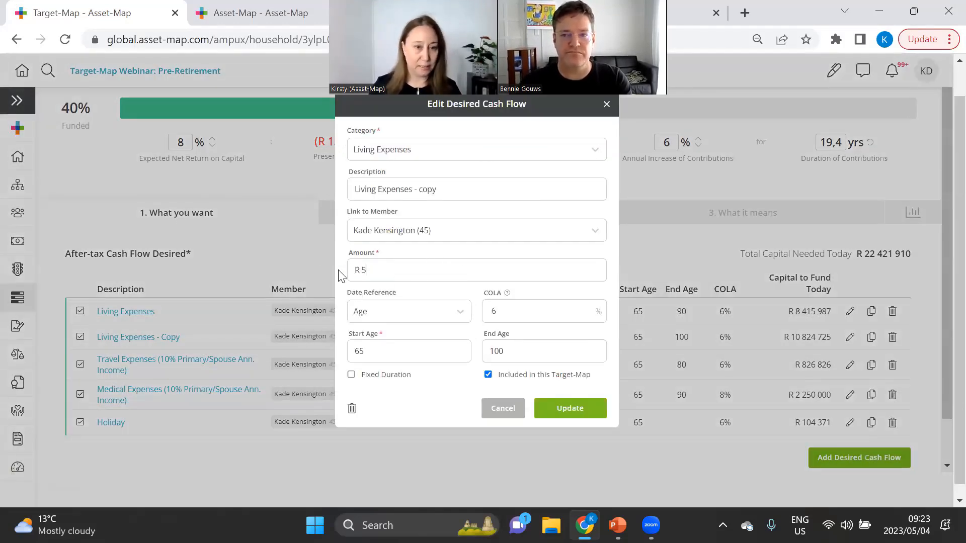
{"action": "type", "text": "00 000"}
{"action": "left_click_drag", "start_coordinate": [438, 190], "coordinate": [420, 190]}
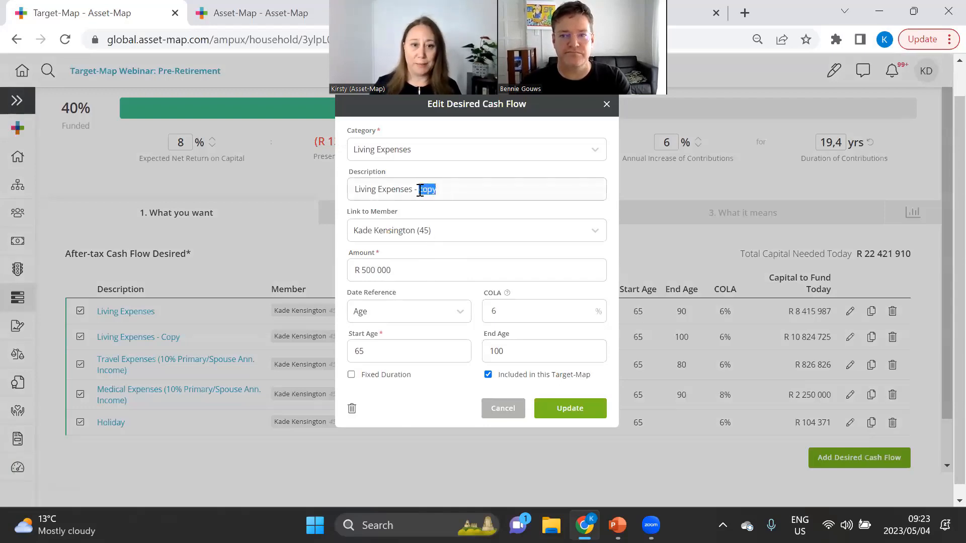
{"action": "key", "text": "BackSpace"}
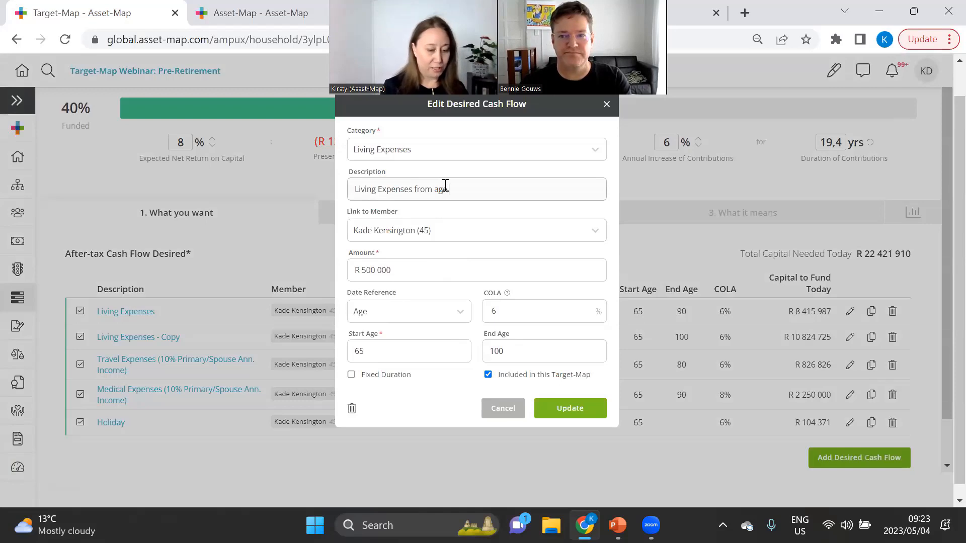
{"action": "left_click_drag", "start_coordinate": [393, 351], "coordinate": [261, 351]}
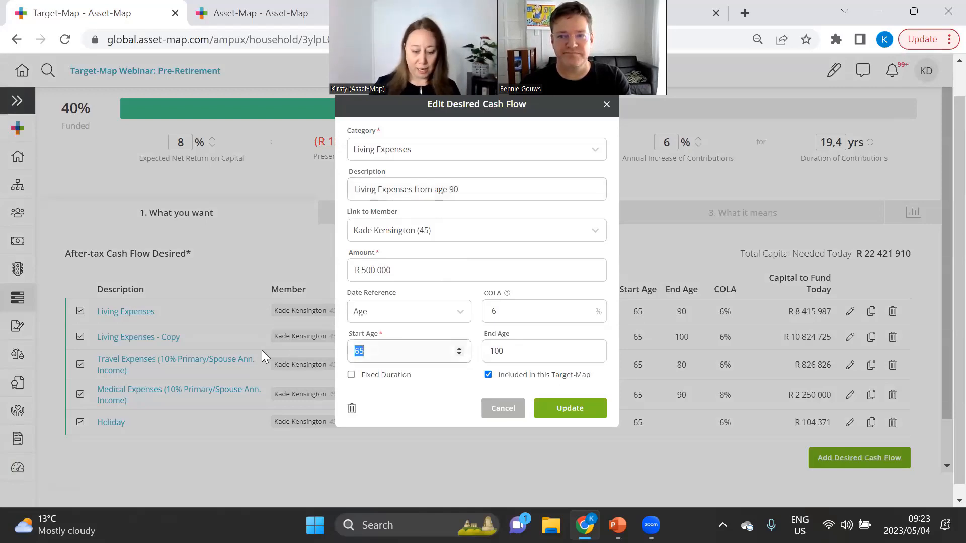
{"action": "type", "text": "90"}
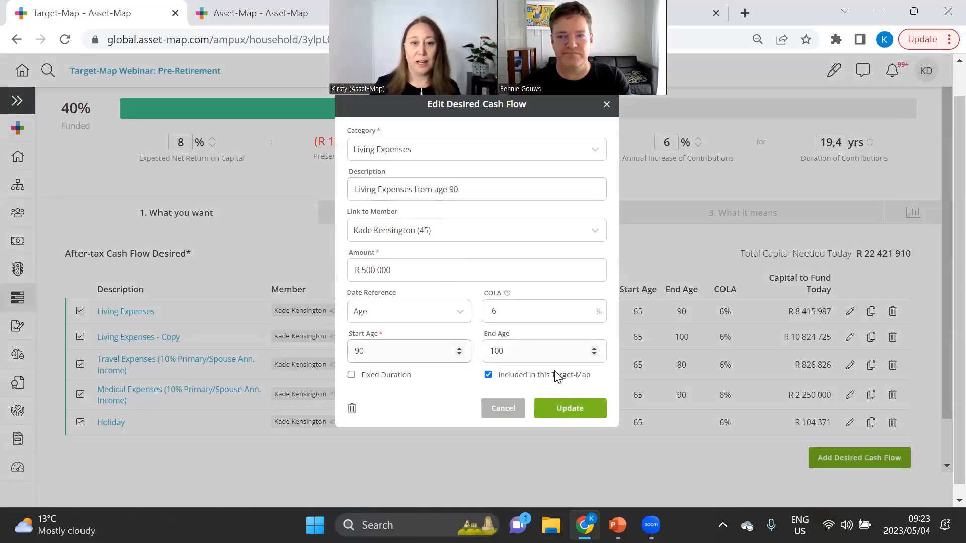
{"action": "left_click", "coordinate": [573, 412]}
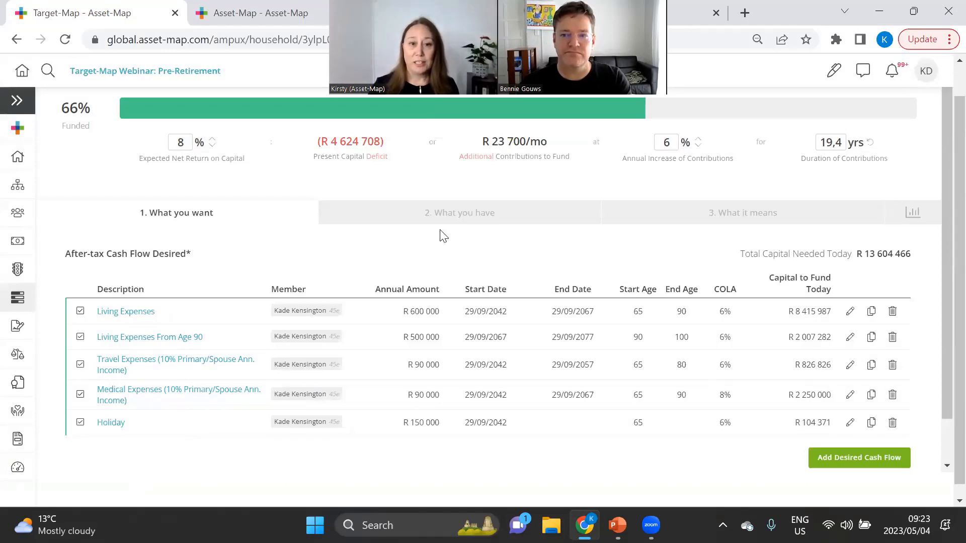
- In the available cash flow sources, set the COLA adjustment of the R 60 000 Employer Contributions to 6%
{"action": "left_click", "coordinate": [443, 215]}
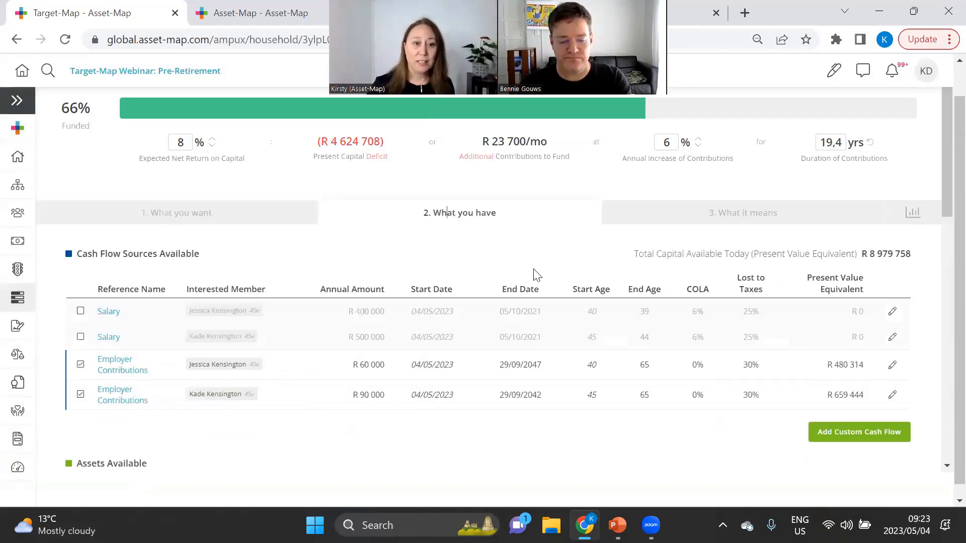
{"action": "scroll", "coordinate": [567, 433], "scroll_direction": "down", "scroll_amount": 3}
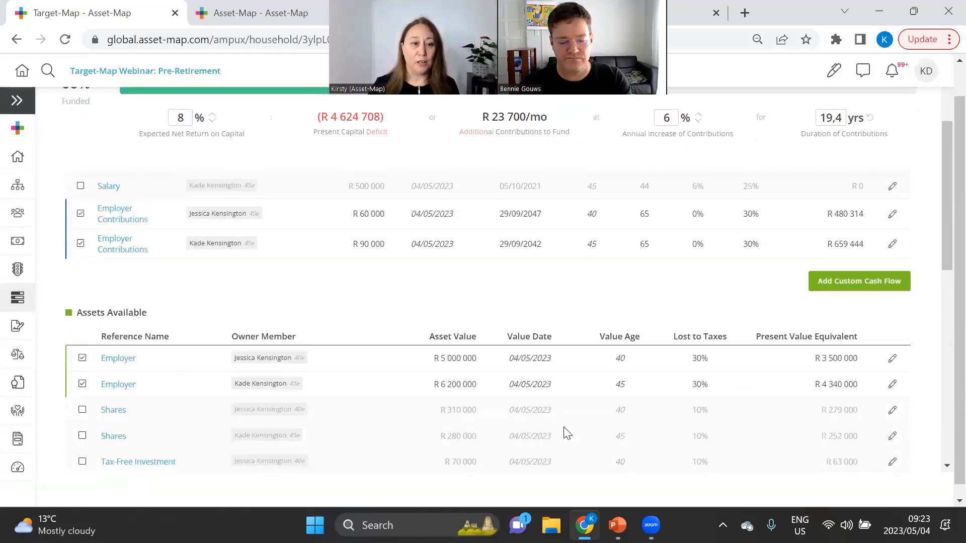
{"action": "scroll", "coordinate": [567, 434], "scroll_direction": "down", "scroll_amount": 2}
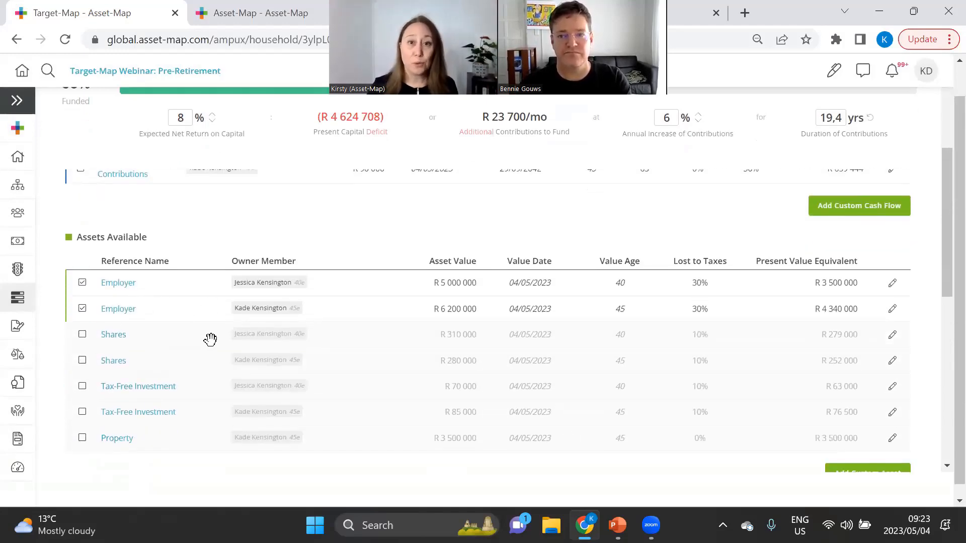
{"action": "scroll", "coordinate": [377, 349], "scroll_direction": "up", "scroll_amount": 2}
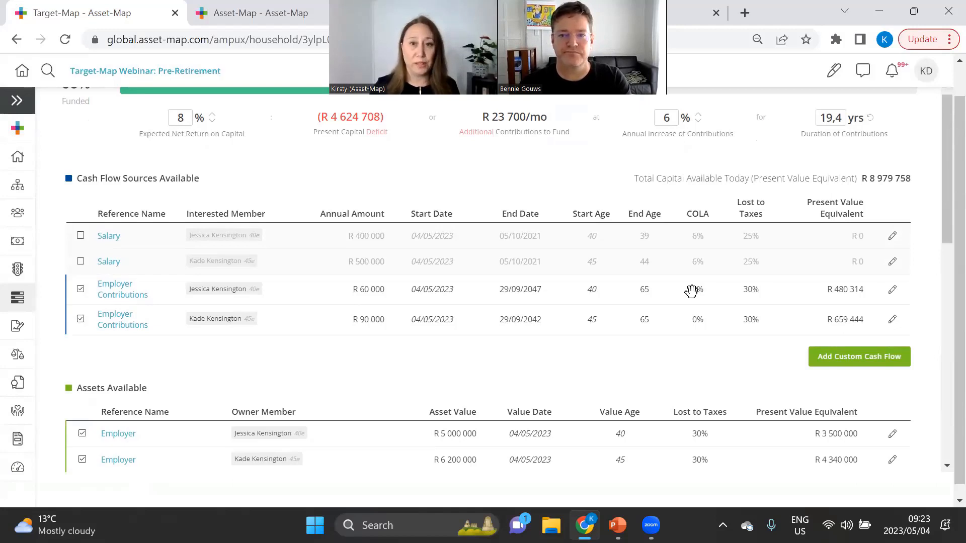
{"action": "left_click", "coordinate": [892, 291]}
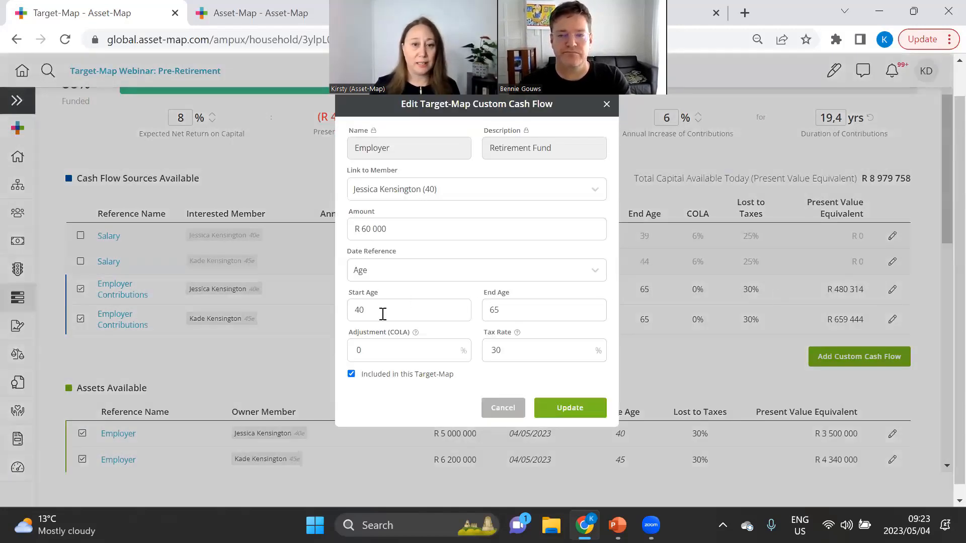
{"action": "double_click", "coordinate": [381, 344]}
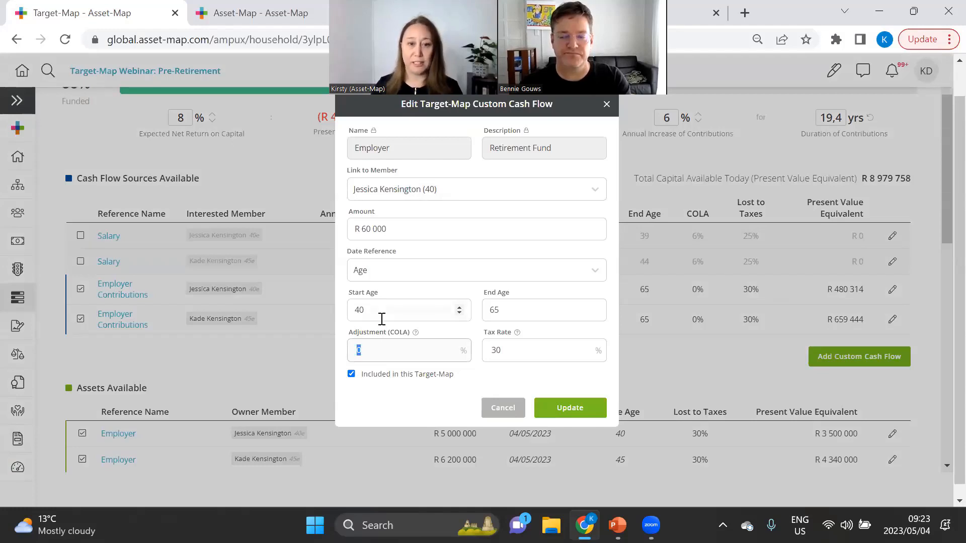
{"action": "type", "text": "6"}
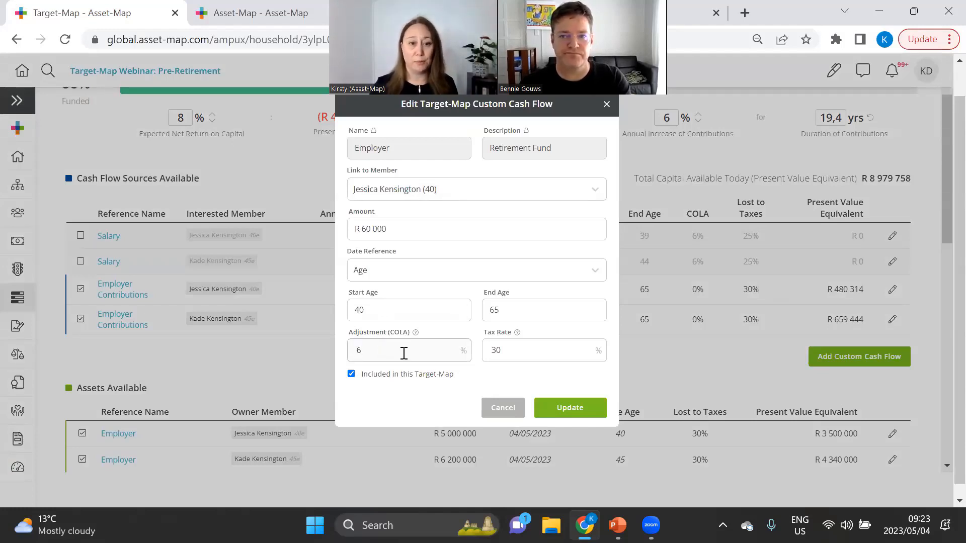
{"action": "left_click", "coordinate": [568, 407]}
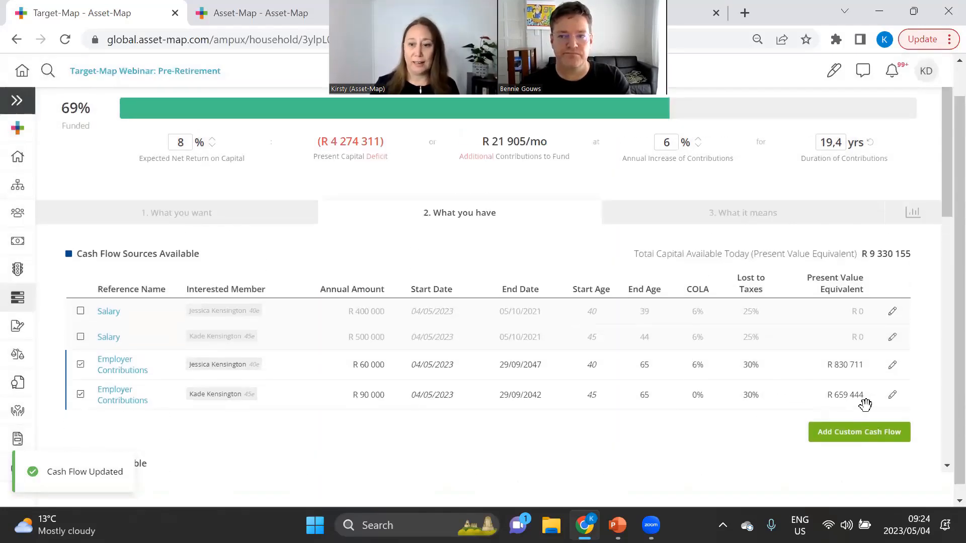
- Set the COLA adjustment of the R 90 000 Employer Contributions to 6%
{"action": "left_click", "coordinate": [892, 394]}
{"action": "double_click", "coordinate": [395, 348]}
{"action": "type", "text": "6"}
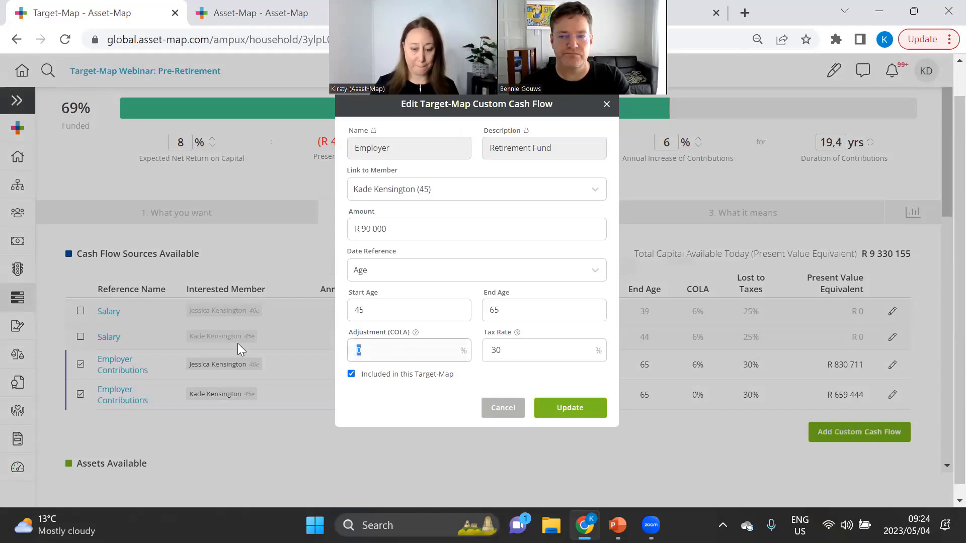
{"action": "left_click", "coordinate": [568, 408]}
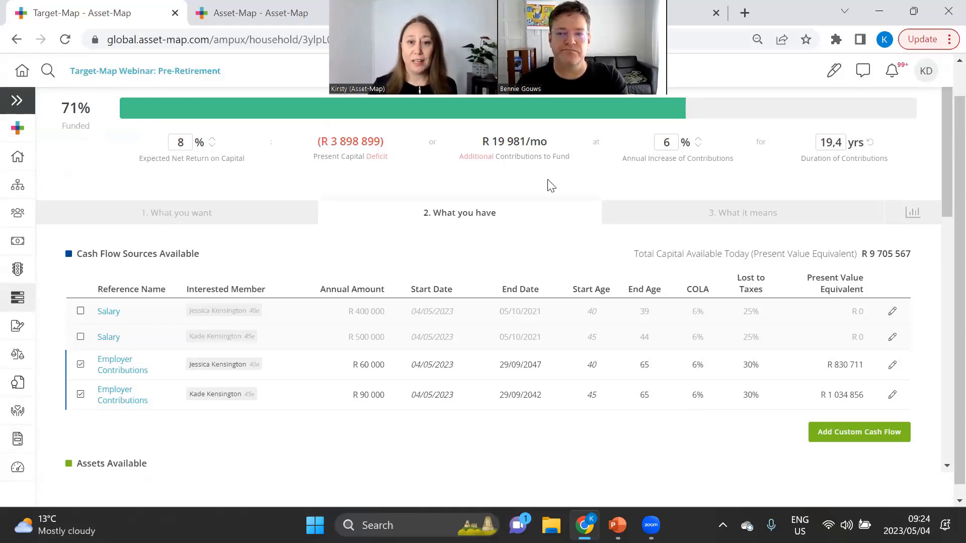
- Start a custom asset named Inheritance with R 2 000 000 as the amount available
{"action": "scroll", "coordinate": [615, 387], "scroll_direction": "down", "scroll_amount": 2}
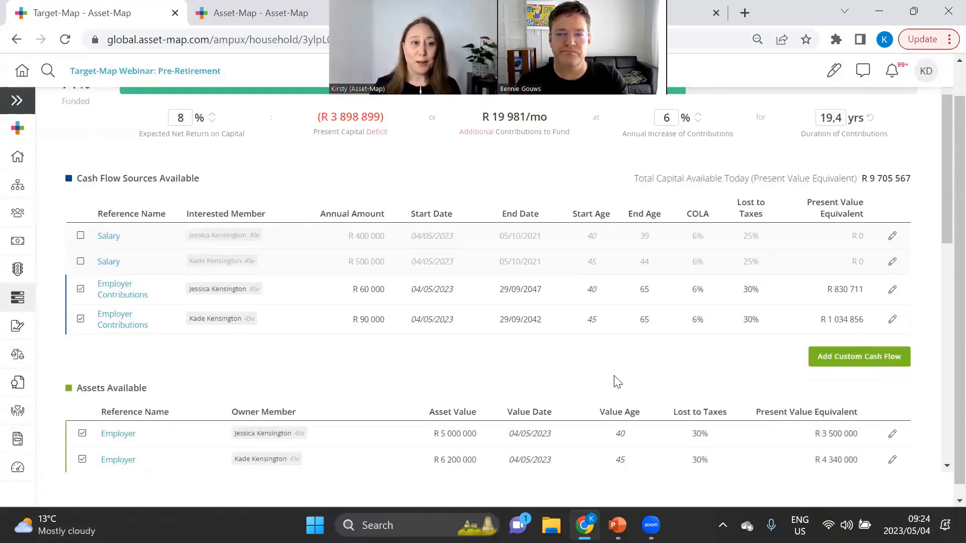
{"action": "scroll", "coordinate": [629, 319], "scroll_direction": "down", "scroll_amount": 2}
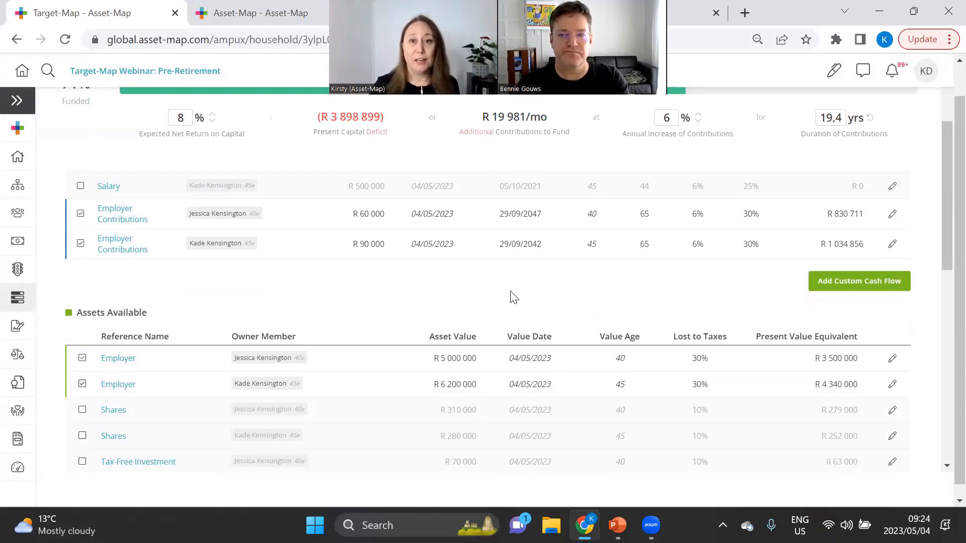
{"action": "scroll", "coordinate": [513, 297], "scroll_direction": "down", "scroll_amount": 1}
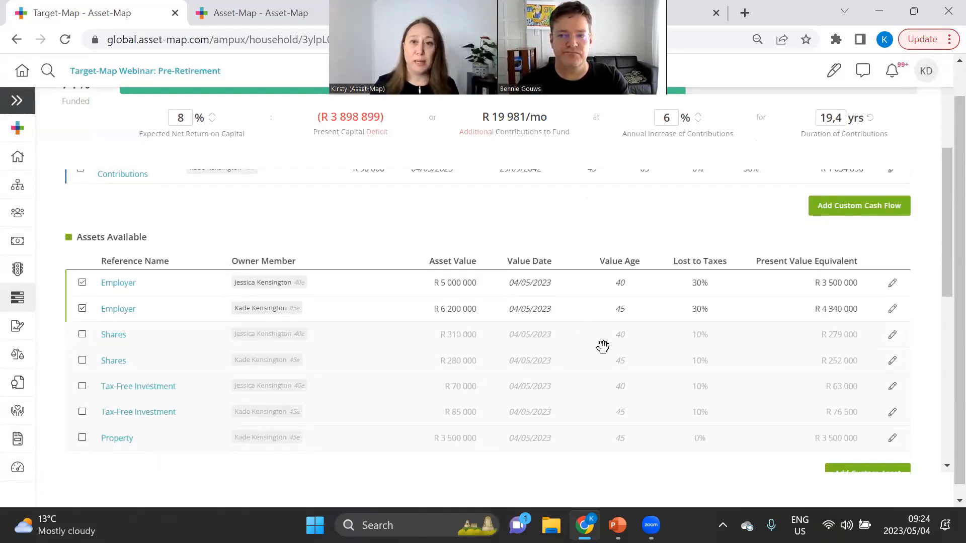
{"action": "scroll", "coordinate": [610, 377], "scroll_direction": "down", "scroll_amount": 1}
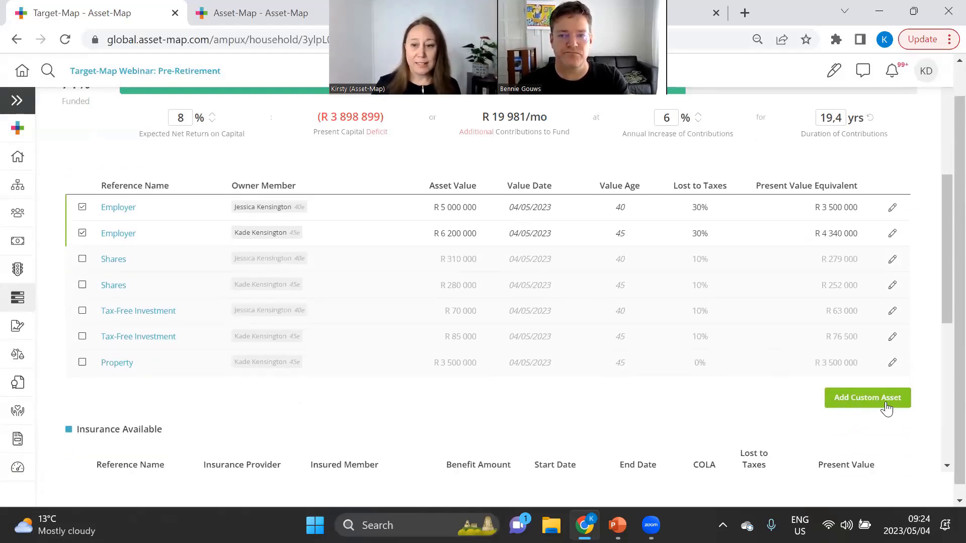
{"action": "left_click", "coordinate": [864, 401]}
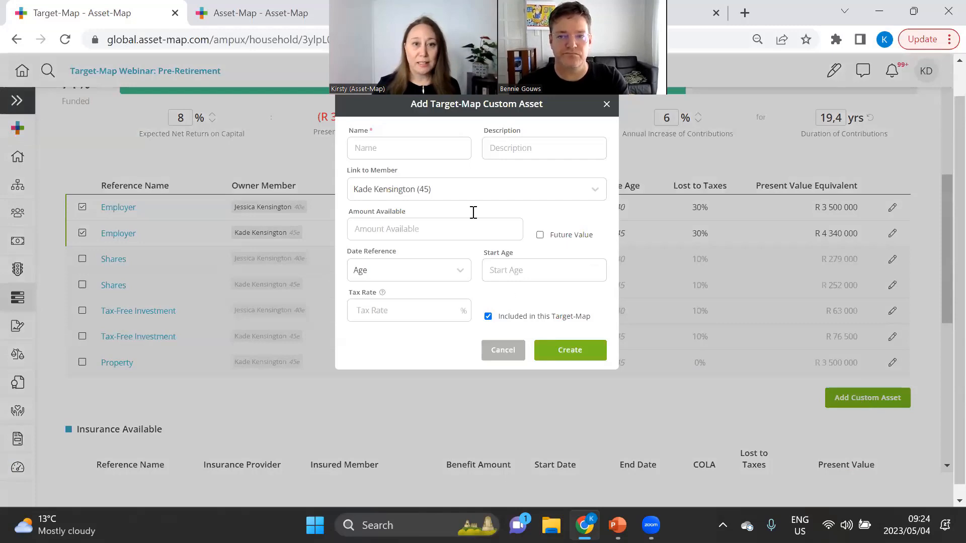
{"action": "left_click", "coordinate": [371, 152]}
{"action": "type", "text": "Inheritance"}
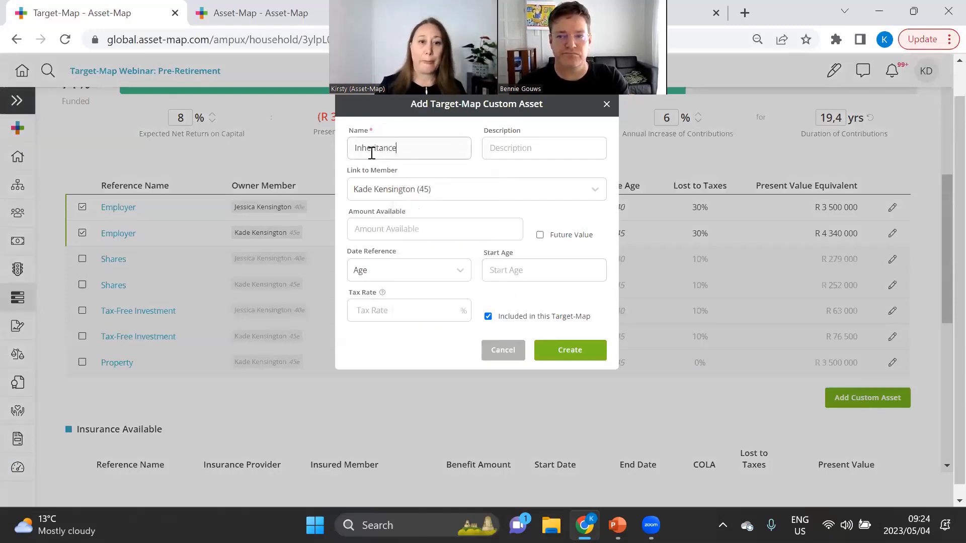
{"action": "left_click", "coordinate": [368, 227]}
{"action": "type", "text": "2 00"}
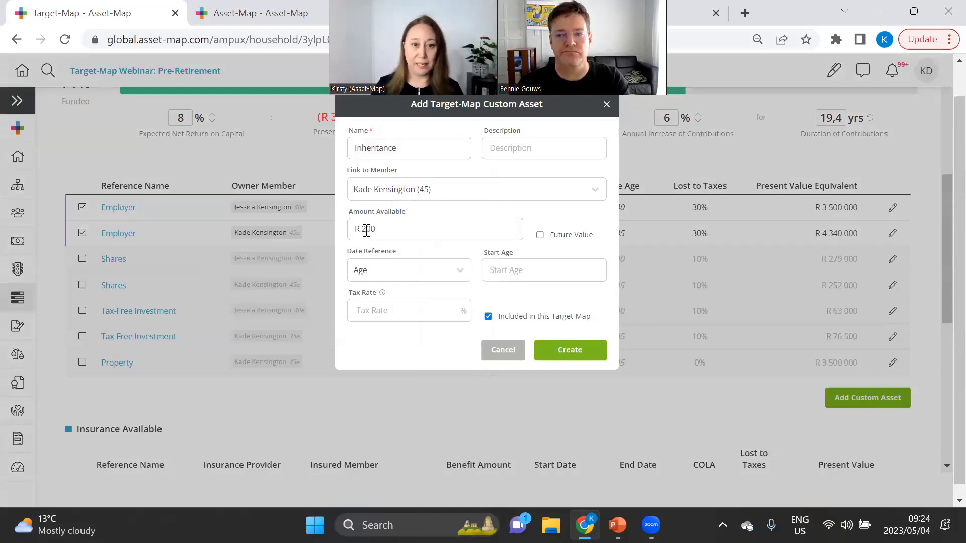
{"action": "type", "text": "0 000"}
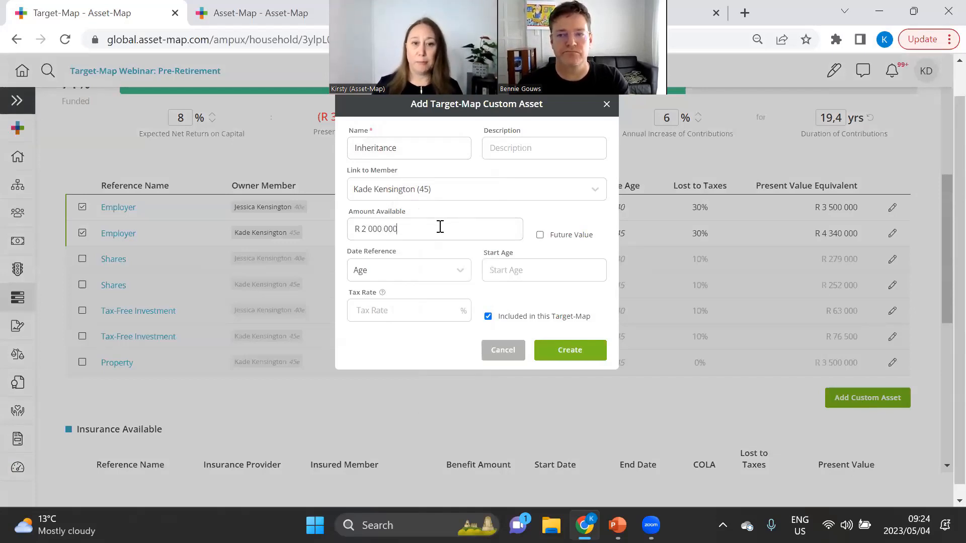
- Set the Inheritance asset's start age to 60, mark its amount as a future value, and create it
{"action": "left_click", "coordinate": [519, 270]}
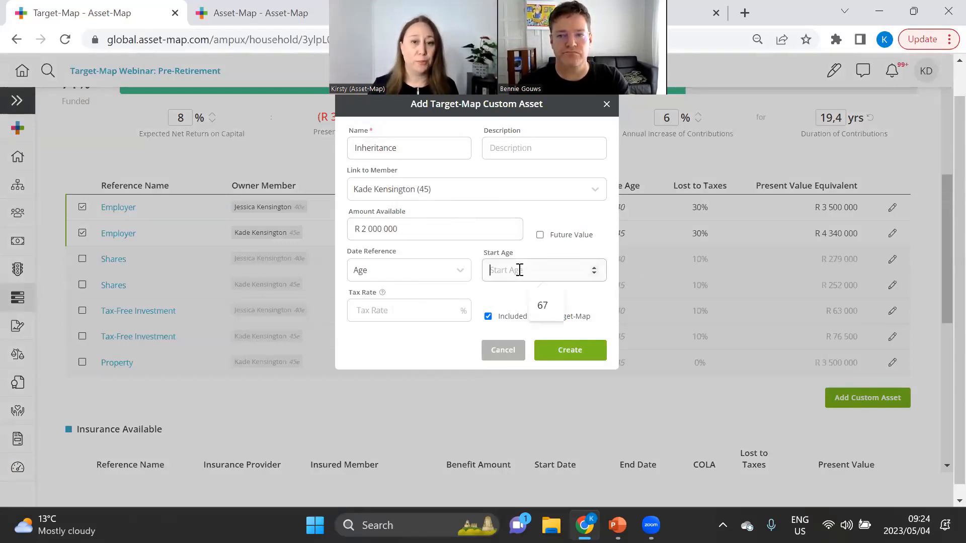
{"action": "type", "text": "60"}
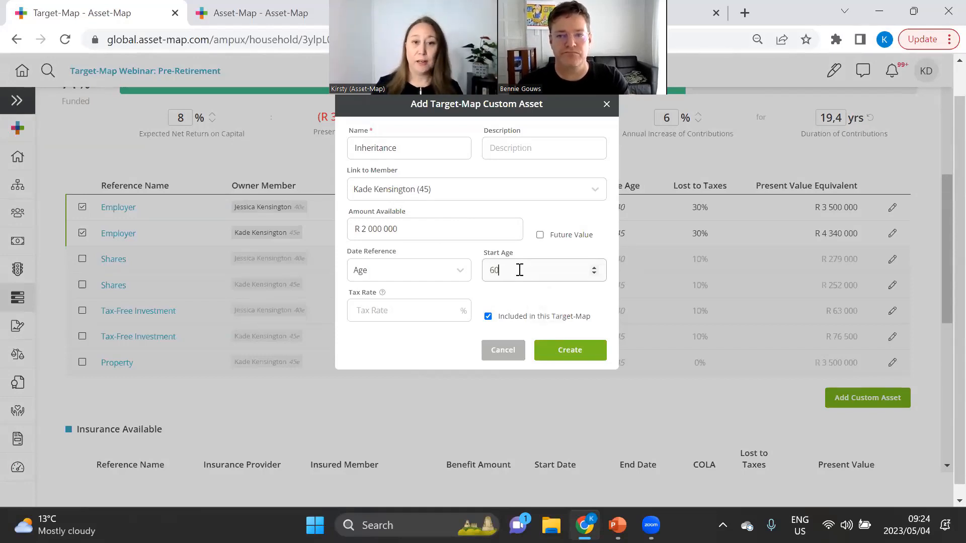
{"action": "left_click", "coordinate": [540, 234]}
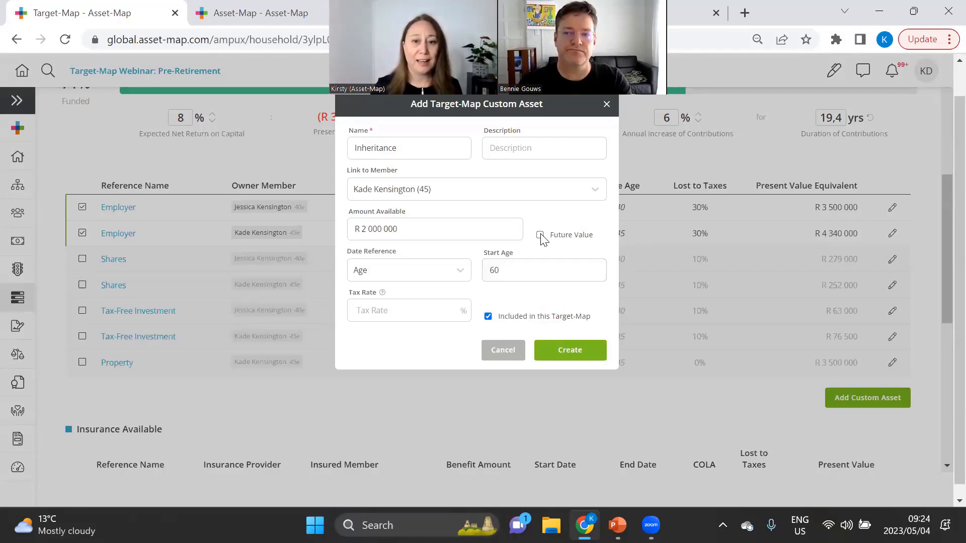
{"action": "left_click", "coordinate": [583, 353]}
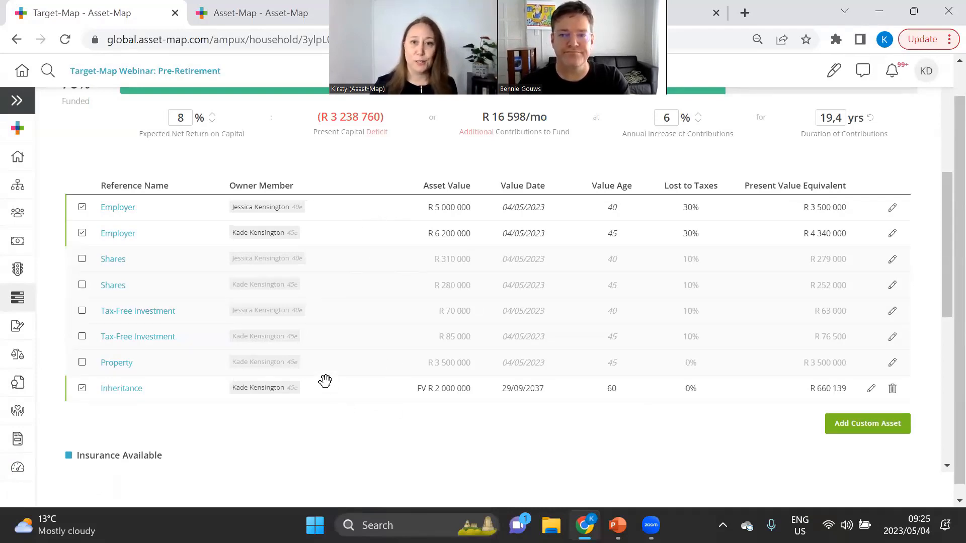
- Move the Inheritance asset directly below the two Employer assets in the available assets list
{"action": "left_click_drag", "start_coordinate": [323, 382], "coordinate": [325, 251]}
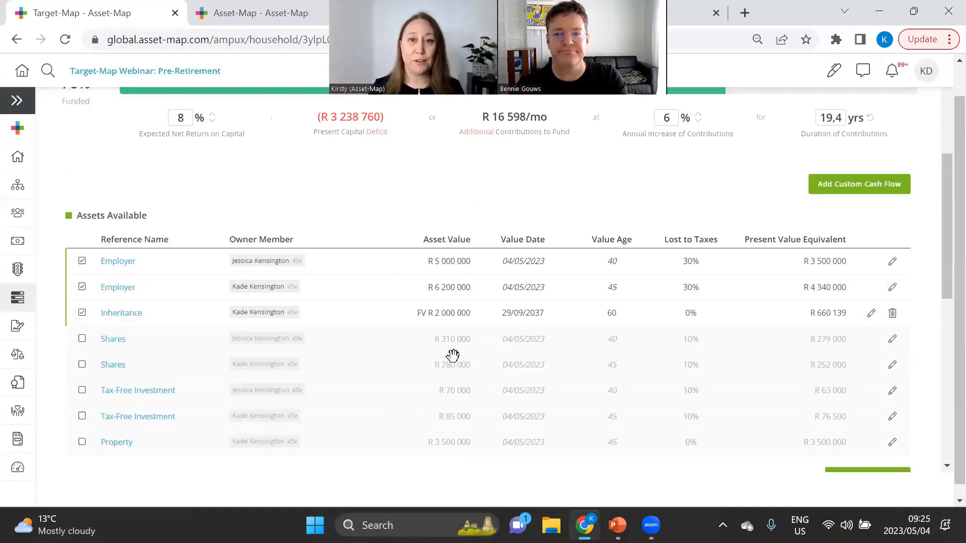
{"action": "scroll", "coordinate": [451, 356], "scroll_direction": "up", "scroll_amount": 3}
{"action": "scroll", "coordinate": [525, 349], "scroll_direction": "up", "scroll_amount": 3}
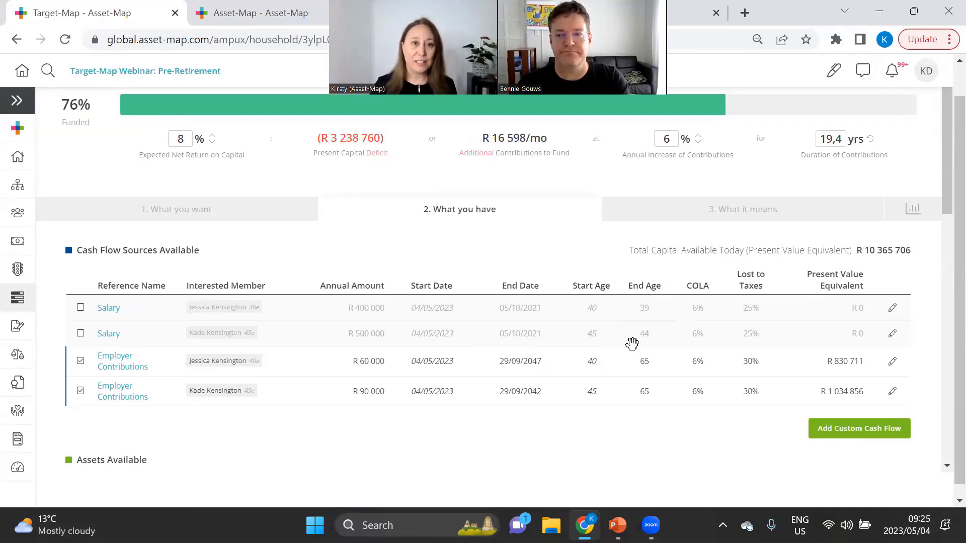
- Recheck the desired cash flows and include both Shares assets among the available assets of the retirement Target-Map
{"action": "left_click", "coordinate": [230, 211]}
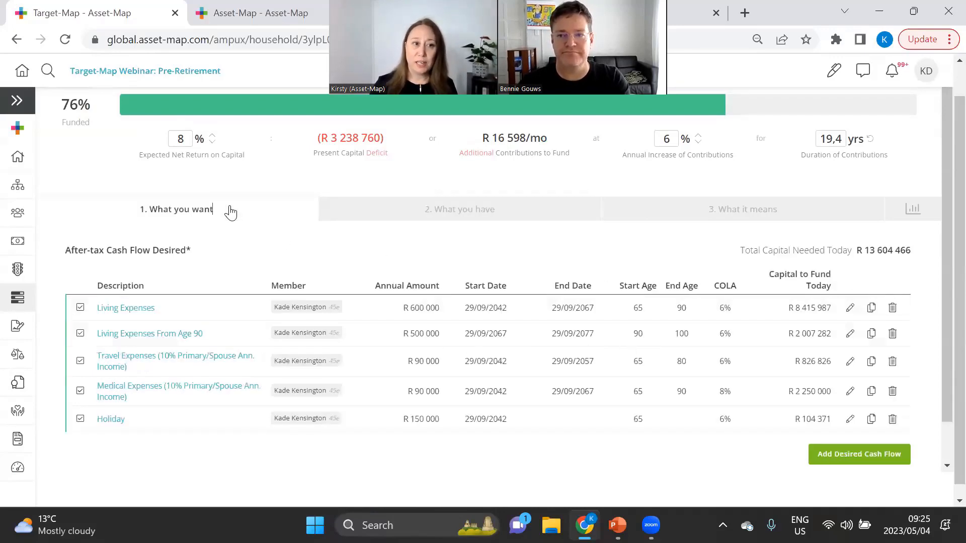
{"action": "left_click", "coordinate": [393, 216]}
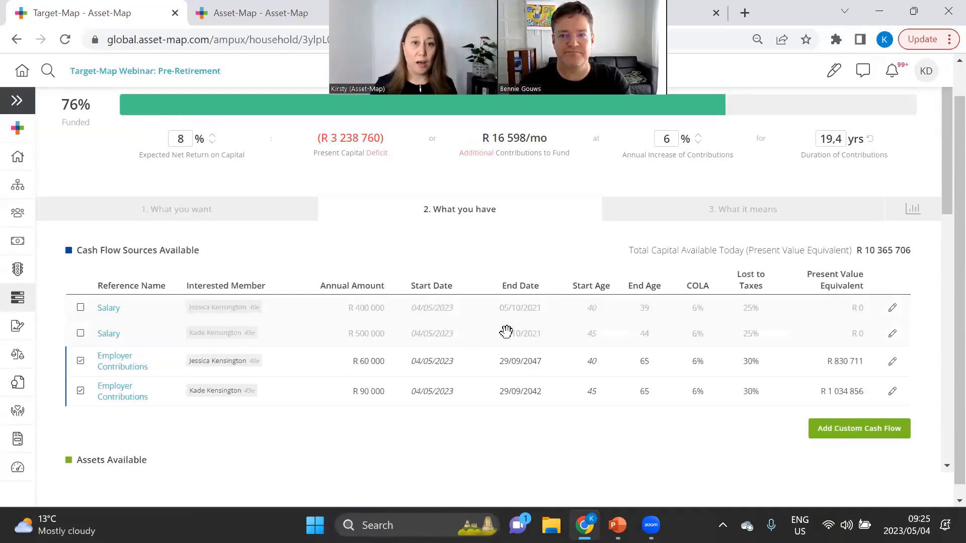
{"action": "scroll", "coordinate": [505, 327], "scroll_direction": "down", "scroll_amount": 3}
{"action": "scroll", "coordinate": [297, 359], "scroll_direction": "down", "scroll_amount": 1}
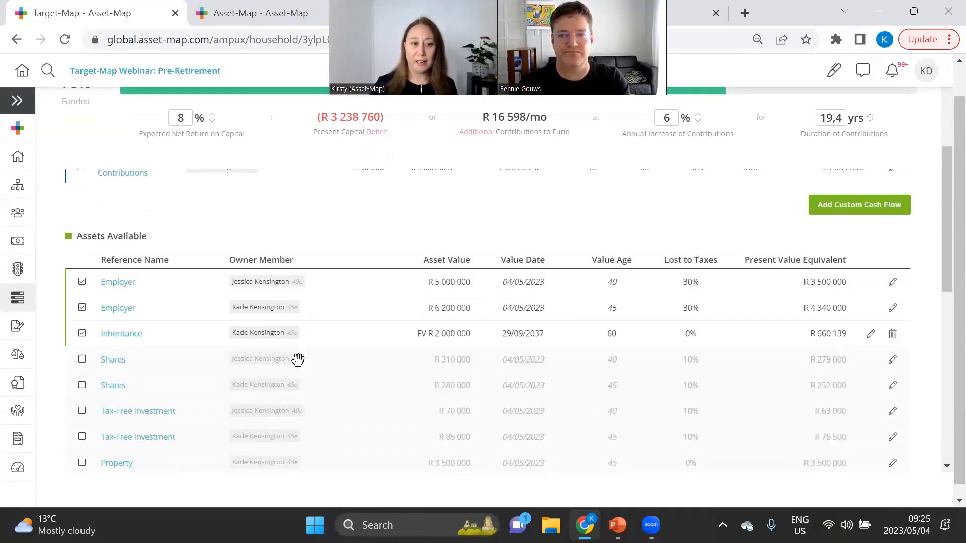
{"action": "left_click", "coordinate": [82, 358]}
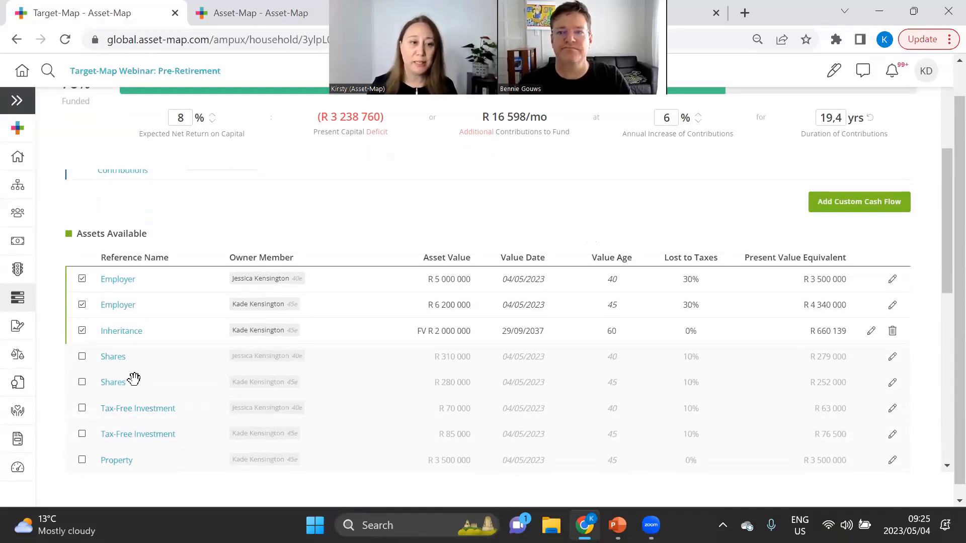
{"action": "left_click", "coordinate": [82, 382]}
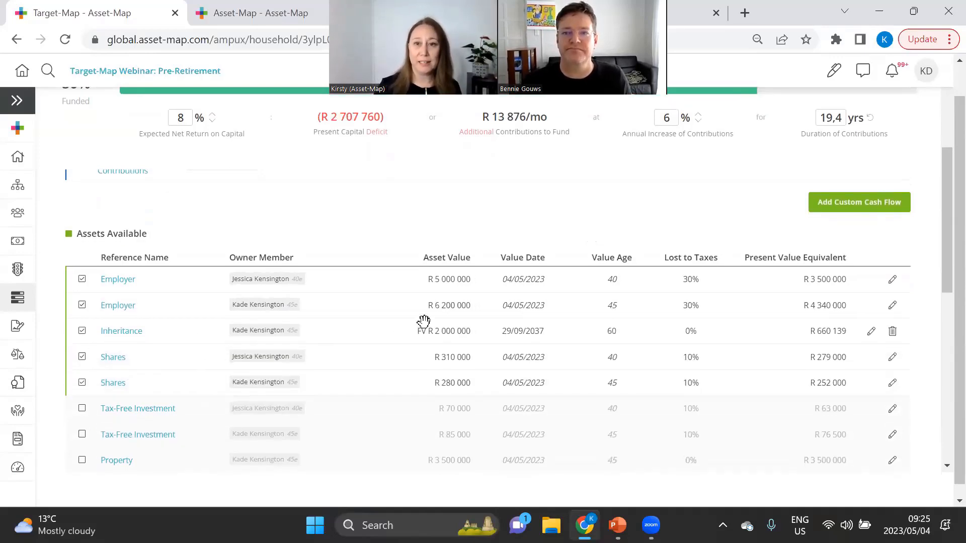
- Set the Target-Map's expected net return on capital to 9%
{"action": "scroll", "coordinate": [425, 328], "scroll_direction": "up", "scroll_amount": 4}
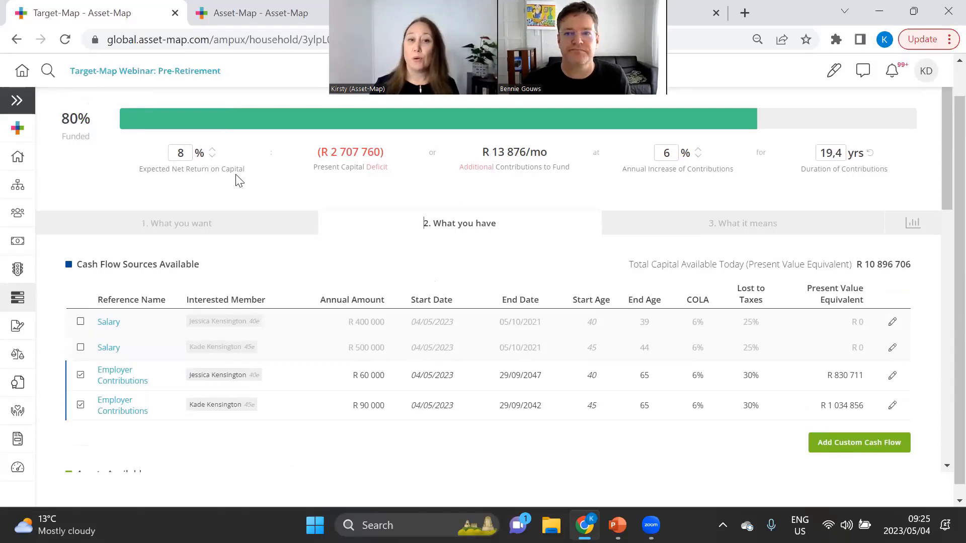
{"action": "left_click_drag", "start_coordinate": [189, 153], "coordinate": [159, 157]}
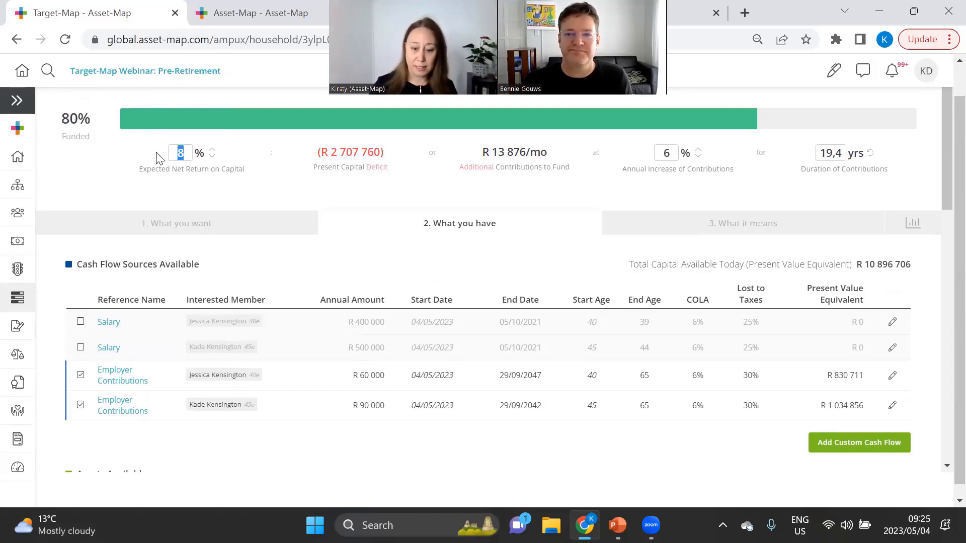
{"action": "type", "text": "9"}
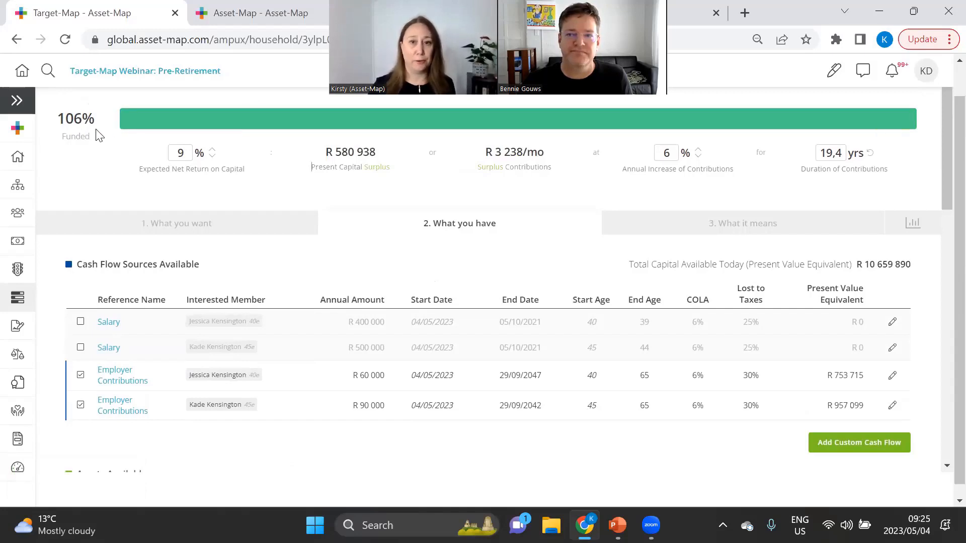
- Rename the copied baseline Target-Map as Retirement Funding - Proposed
{"action": "scroll", "coordinate": [119, 179], "scroll_direction": "up", "scroll_amount": 1}
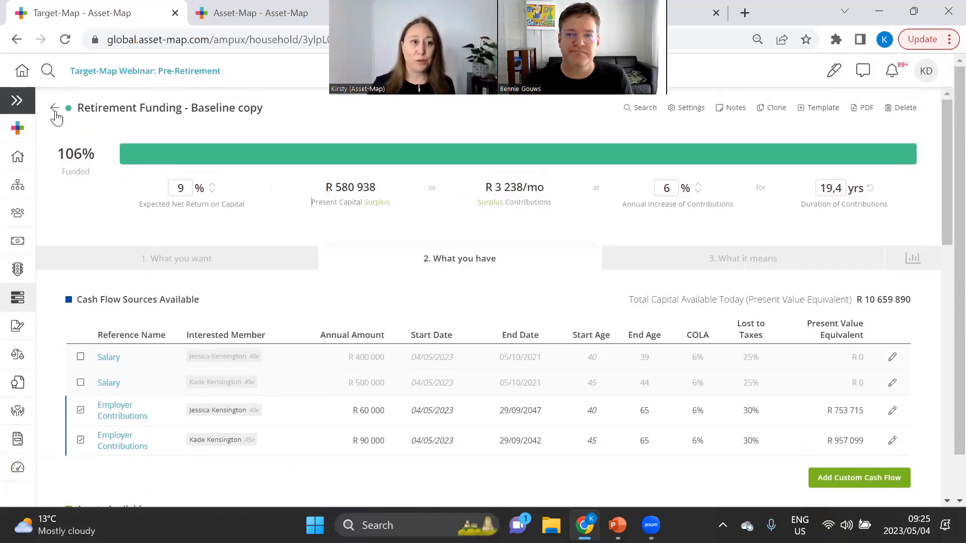
{"action": "left_click", "coordinate": [691, 109]}
{"action": "left_click_drag", "start_coordinate": [543, 184], "coordinate": [463, 182]}
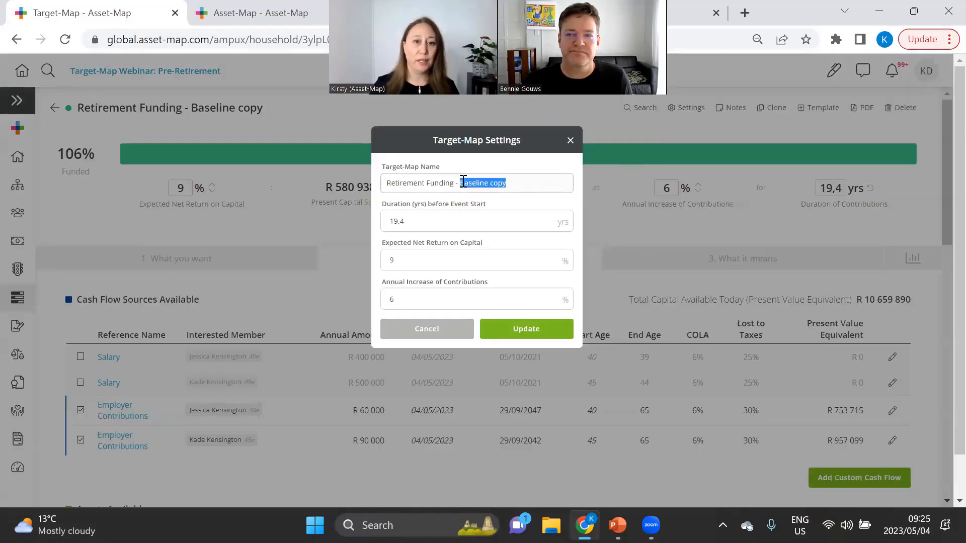
{"action": "type", "text": "Proposed"}
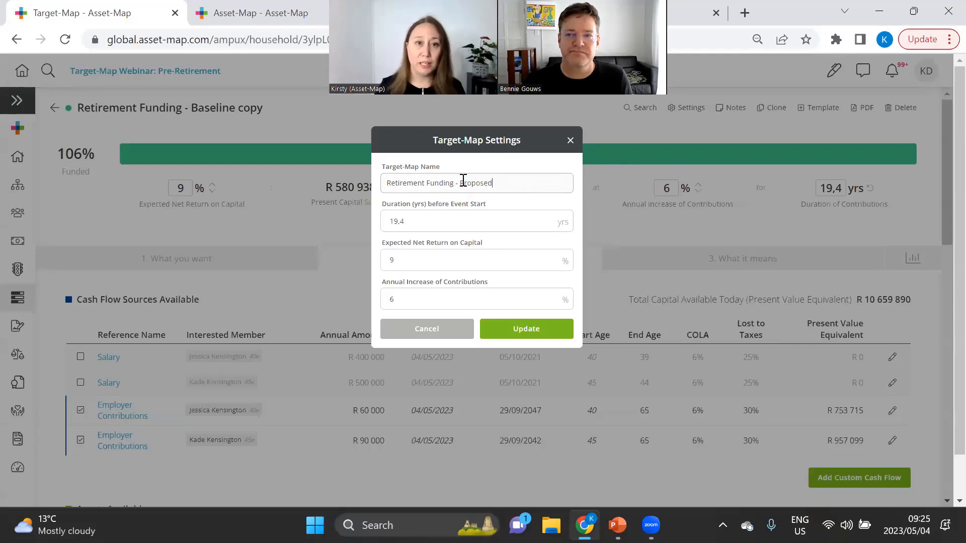
{"action": "left_click", "coordinate": [521, 334]}
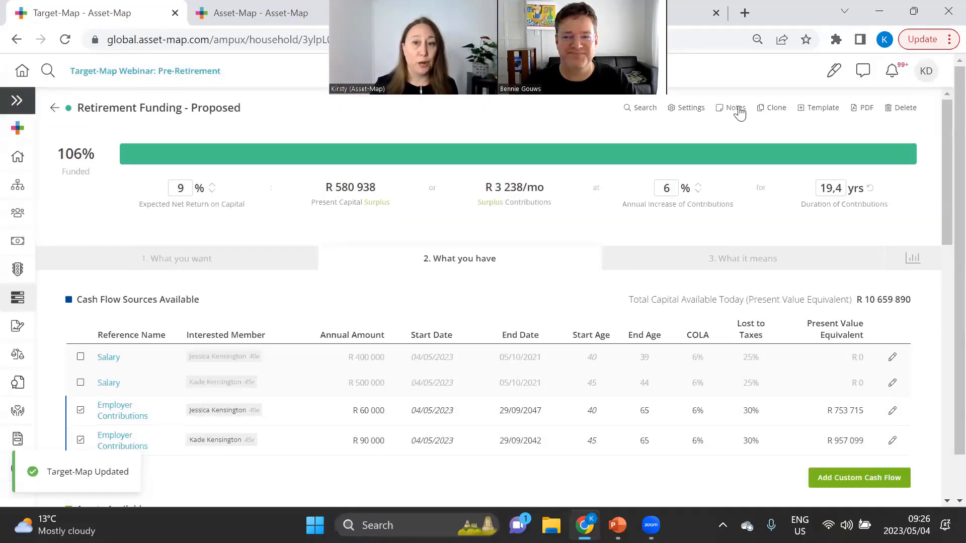
- Check the Proposed map's notes and place that map below Retirement Funding - Baseline in the Target-Maps list
{"action": "left_click", "coordinate": [735, 109]}
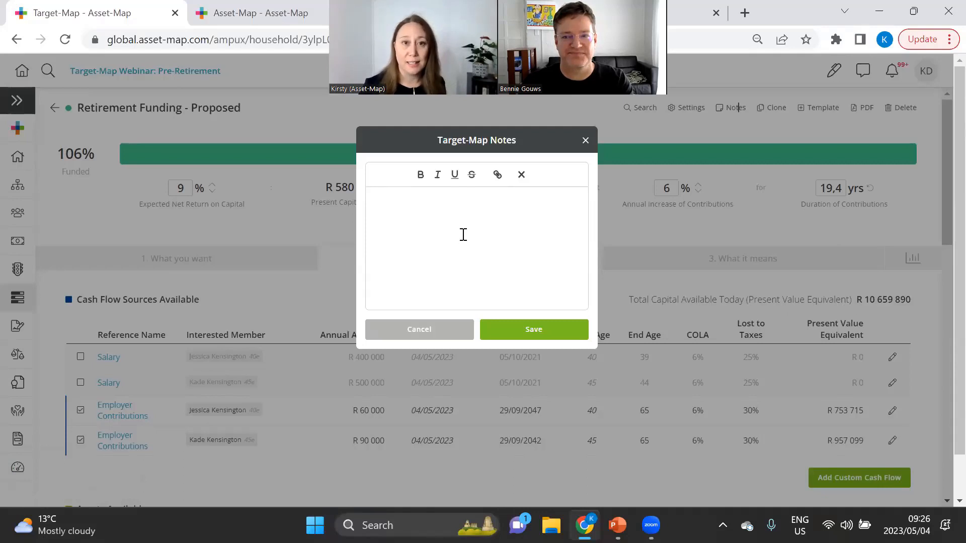
{"action": "left_click", "coordinate": [437, 338]}
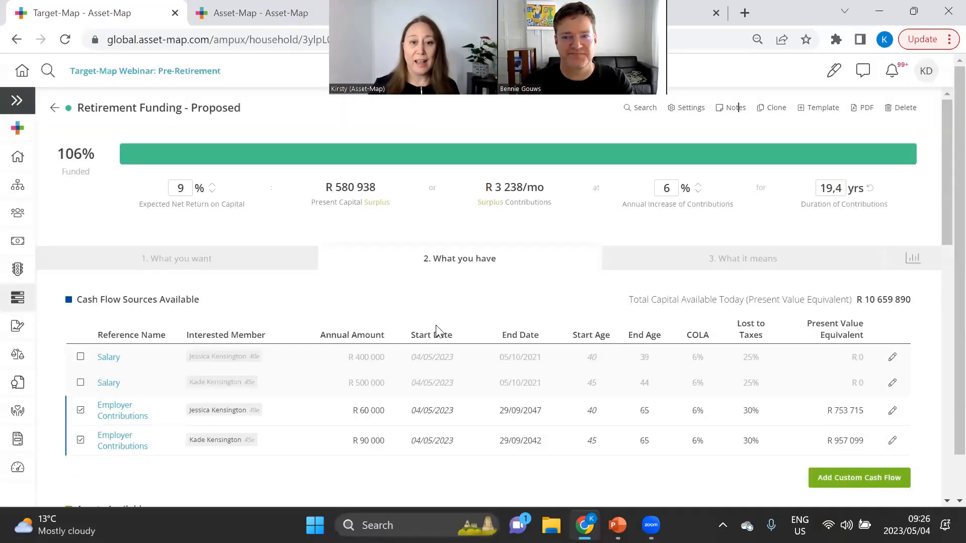
{"action": "left_click", "coordinate": [54, 109]}
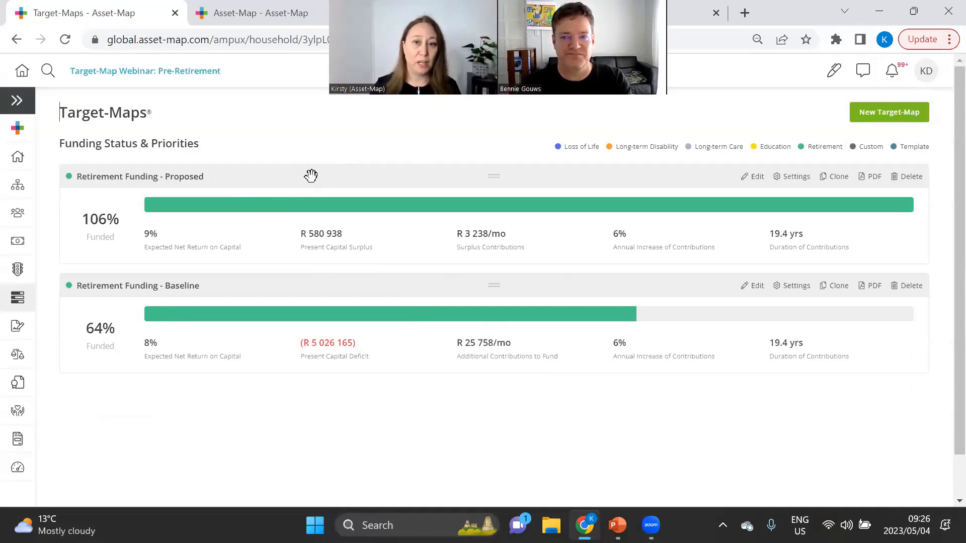
{"action": "left_click_drag", "start_coordinate": [311, 176], "coordinate": [303, 274]}
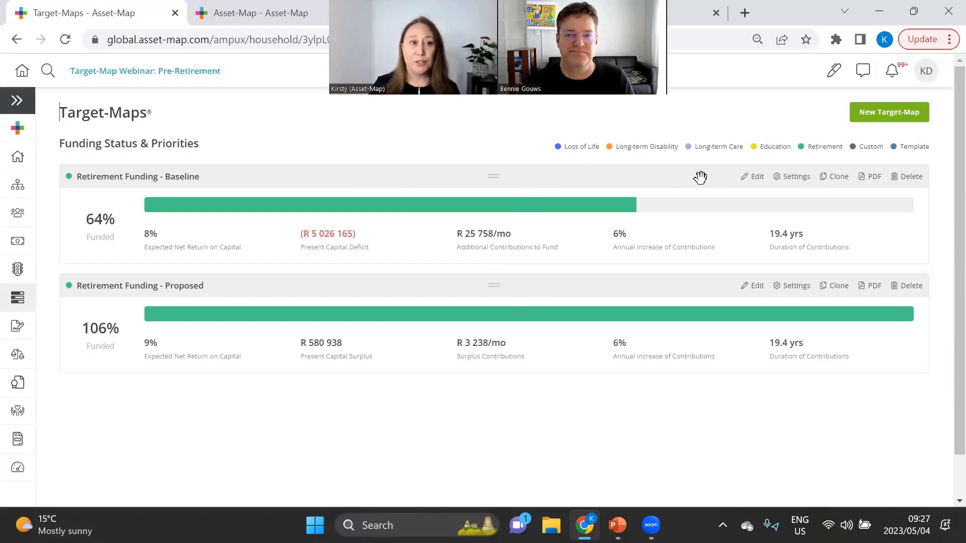
- Review the Target-Map Preferences: the general defaults, the Default Tab options, and the Retirement template's living, travel and medical expense settings
{"action": "left_click", "coordinate": [926, 75]}
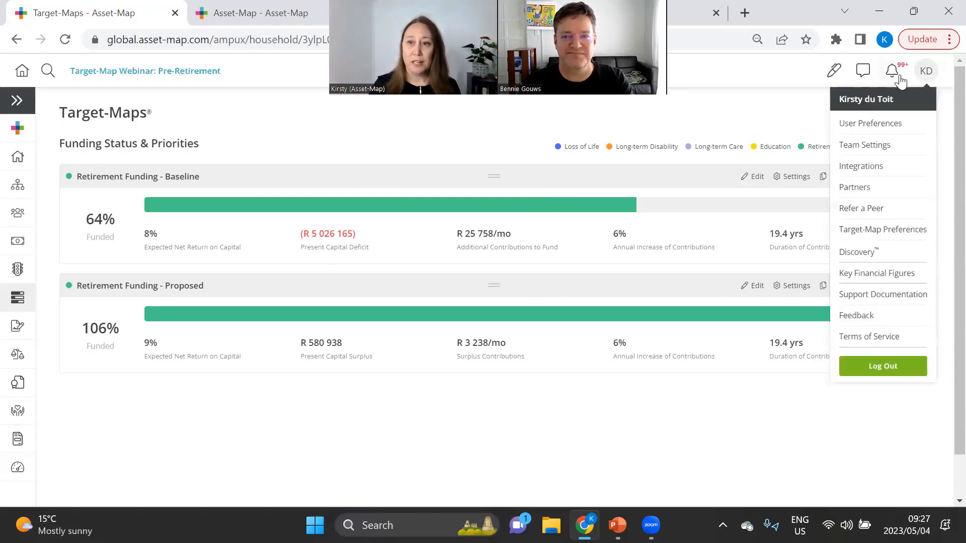
{"action": "left_click", "coordinate": [875, 235]}
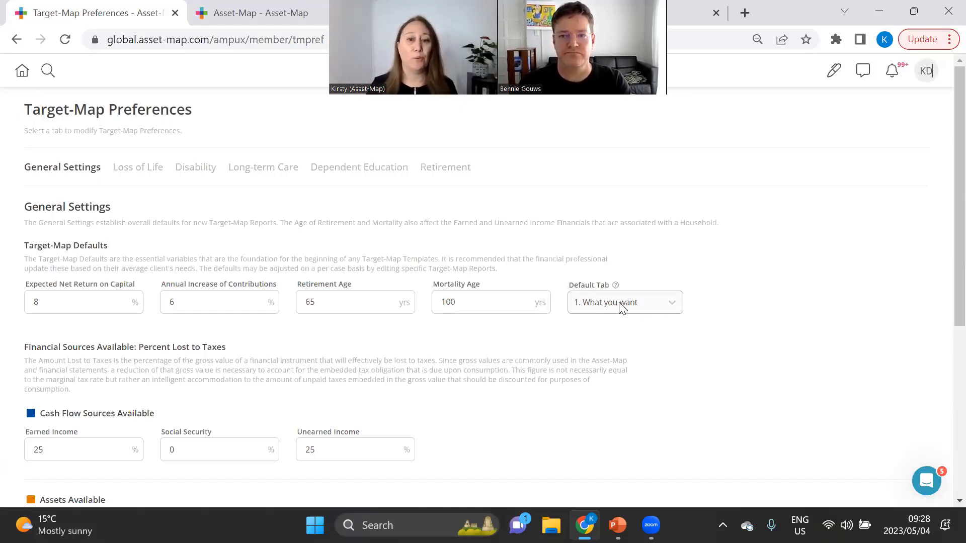
{"action": "left_click", "coordinate": [588, 309]}
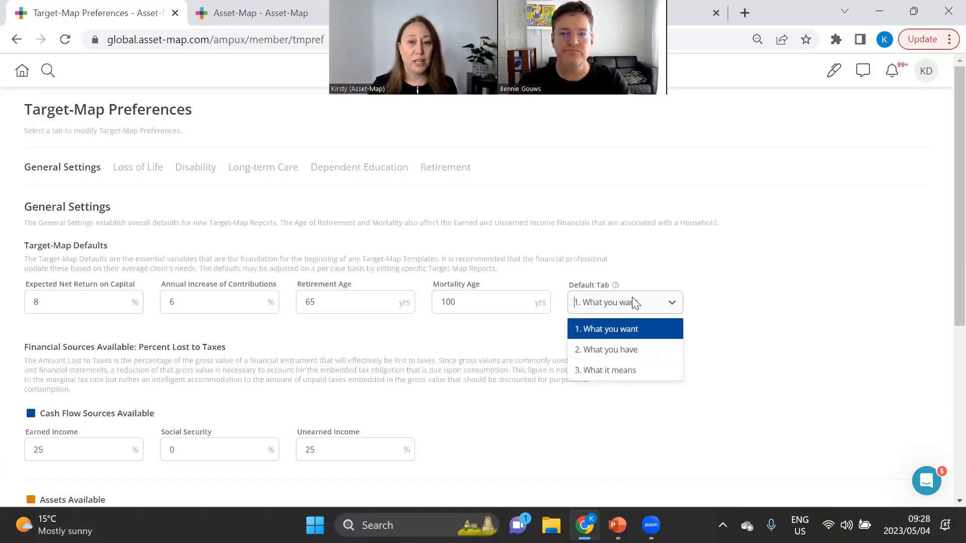
{"action": "left_click", "coordinate": [635, 304]}
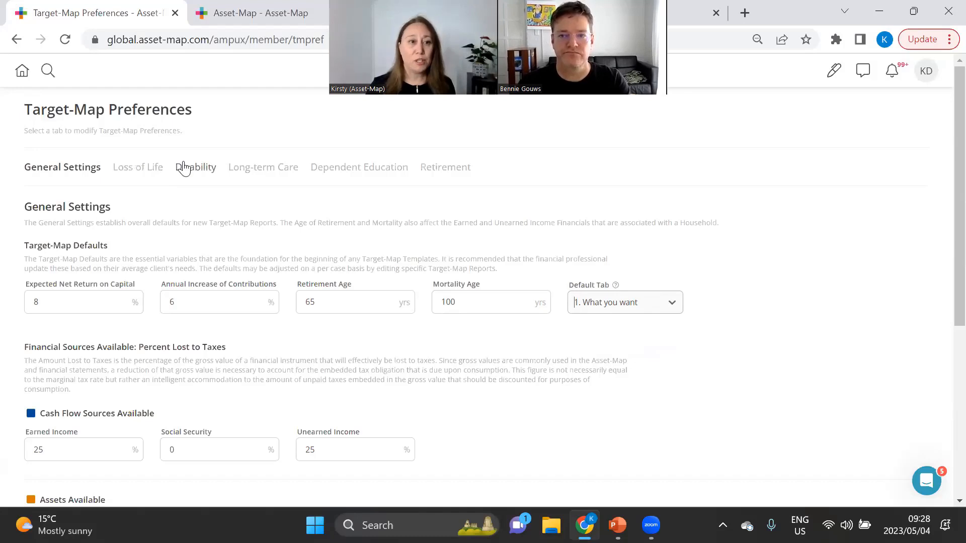
{"action": "left_click", "coordinate": [446, 171]}
{"action": "scroll", "coordinate": [679, 203], "scroll_direction": "down", "scroll_amount": 1}
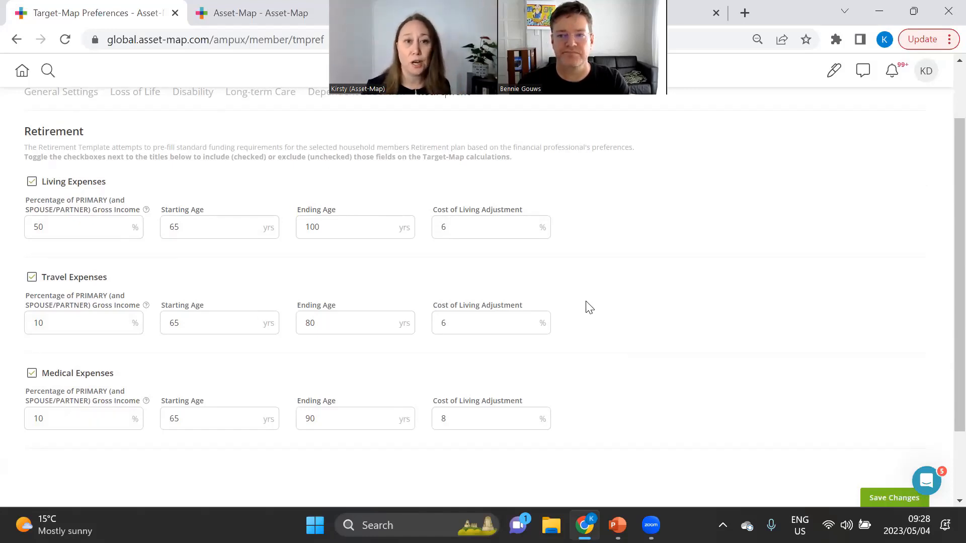
{"action": "scroll", "coordinate": [589, 305], "scroll_direction": "up", "scroll_amount": 2}
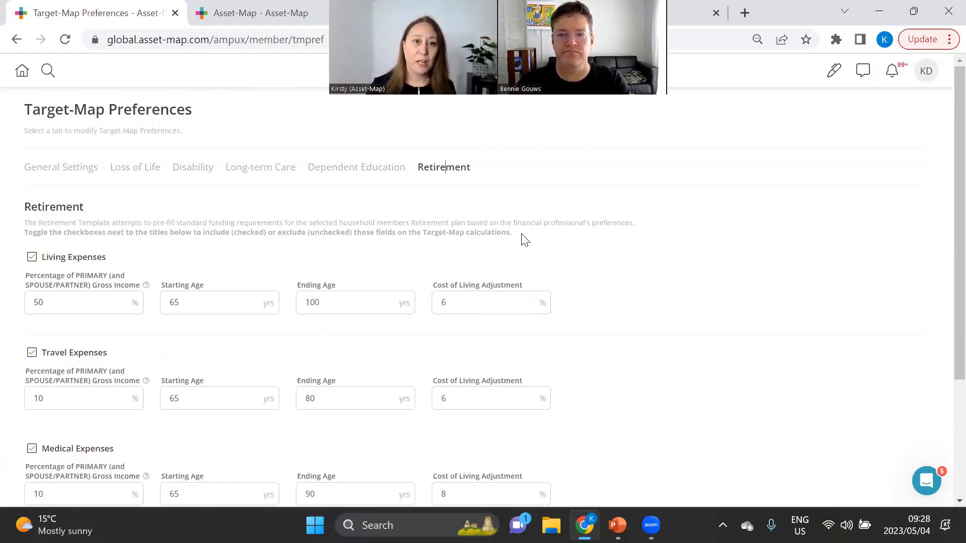
- Switch to the Target-Map Webinar: In Retirement household and review the cash flow sources and assets available to its retirement Target-Map
{"action": "left_click", "coordinate": [224, 10]}
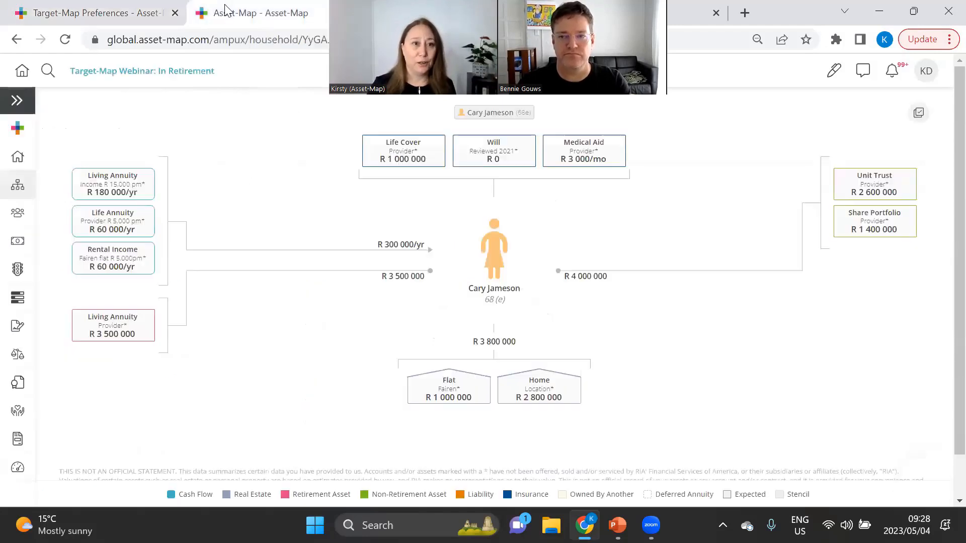
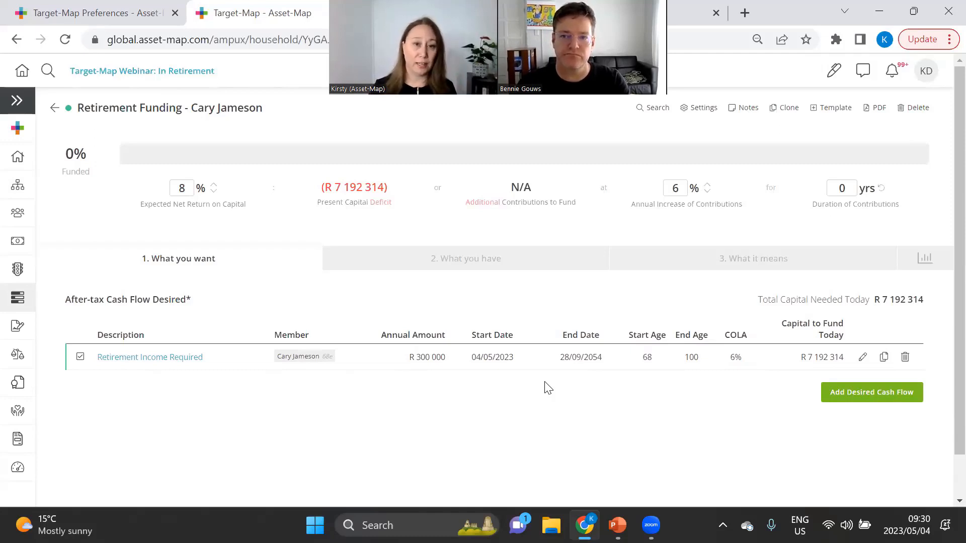
{"action": "left_click", "coordinate": [460, 272]}
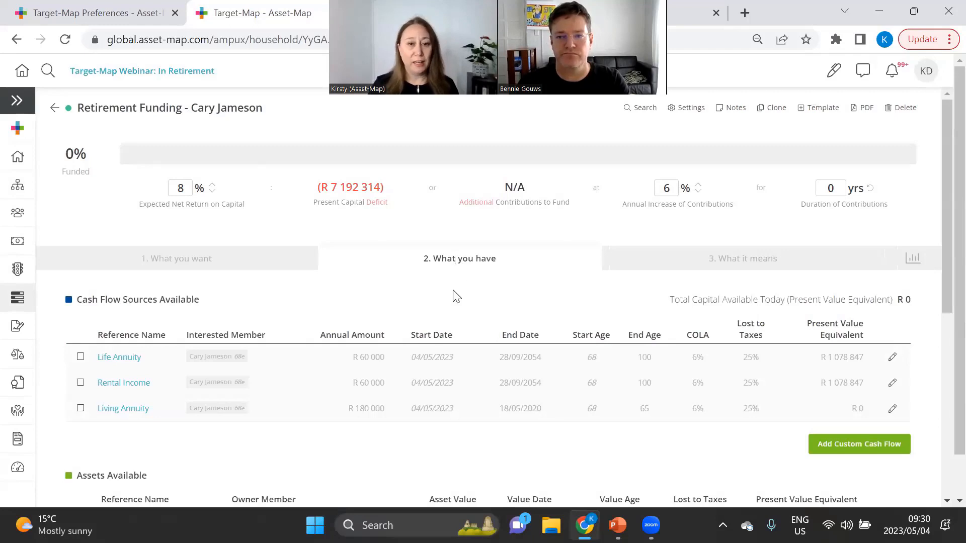
{"action": "scroll", "coordinate": [503, 290], "scroll_direction": "down", "scroll_amount": 2}
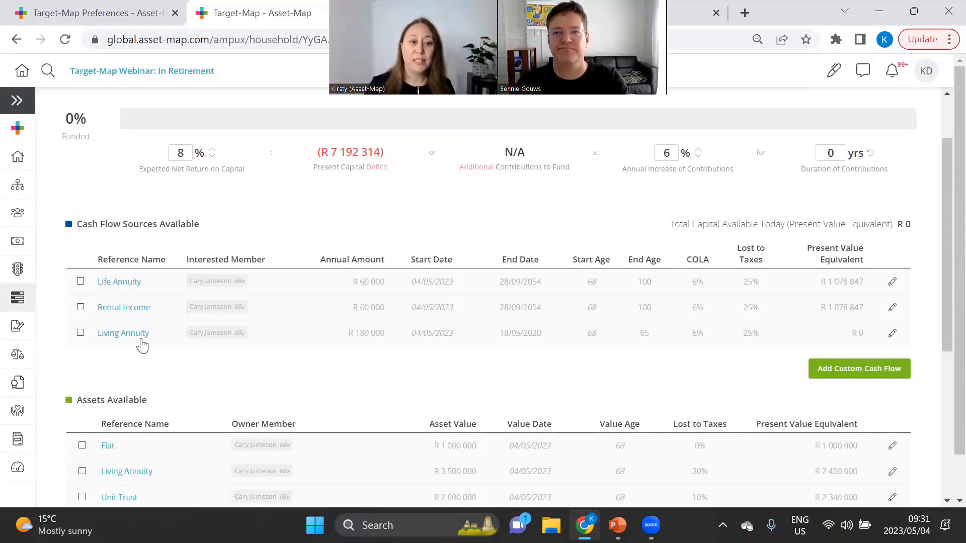
{"action": "scroll", "coordinate": [269, 355], "scroll_direction": "down", "scroll_amount": 3}
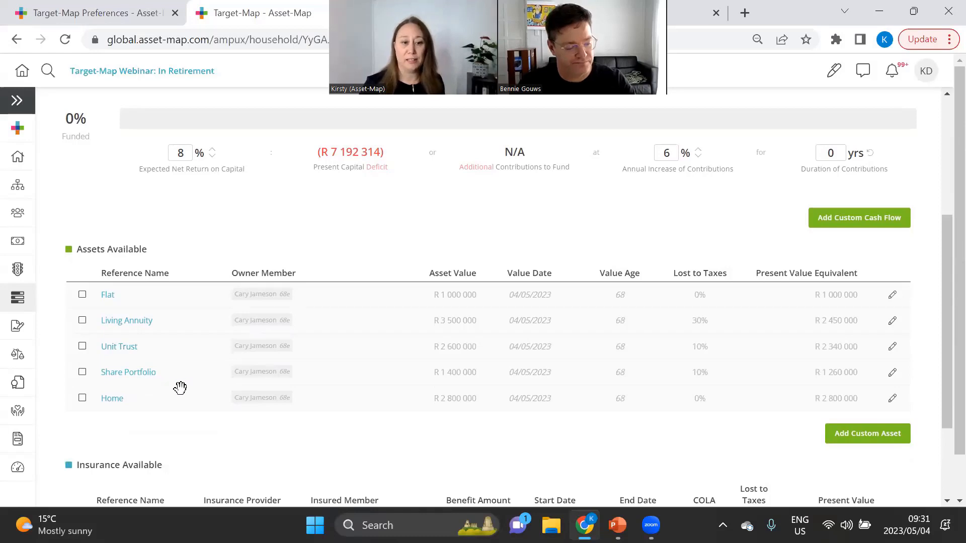
{"action": "scroll", "coordinate": [479, 436], "scroll_direction": "up", "scroll_amount": 3}
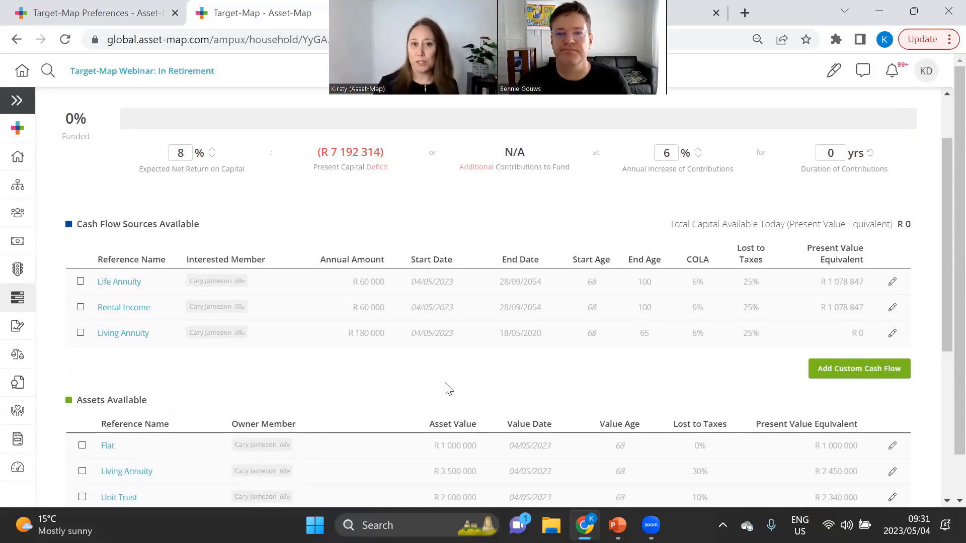
- Include the Life Annuity and Rental Income cash flows and the R 3 500 000 Living Annuity asset in the funding calculation
{"action": "left_click", "coordinate": [81, 283]}
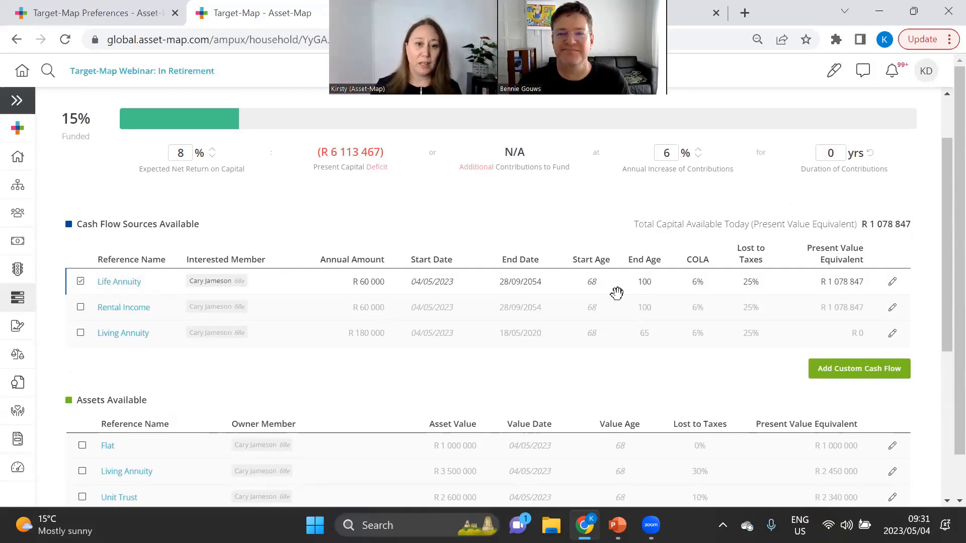
{"action": "left_click", "coordinate": [81, 309]}
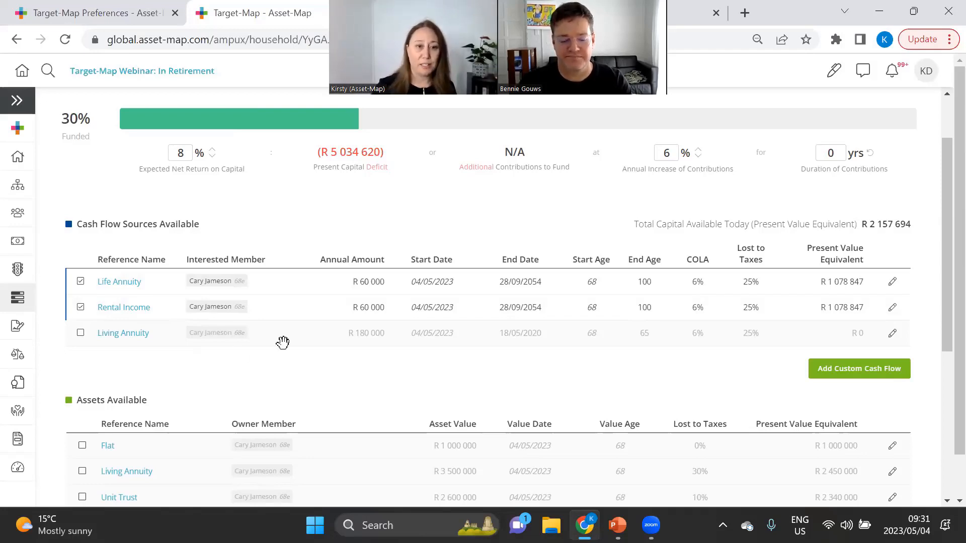
{"action": "scroll", "coordinate": [282, 342], "scroll_direction": "down", "scroll_amount": 1}
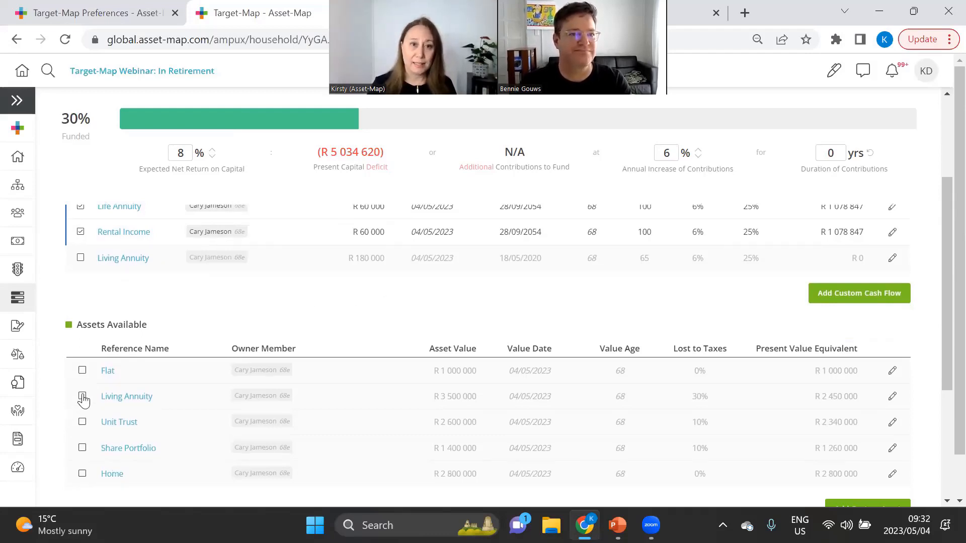
{"action": "left_click", "coordinate": [83, 398]}
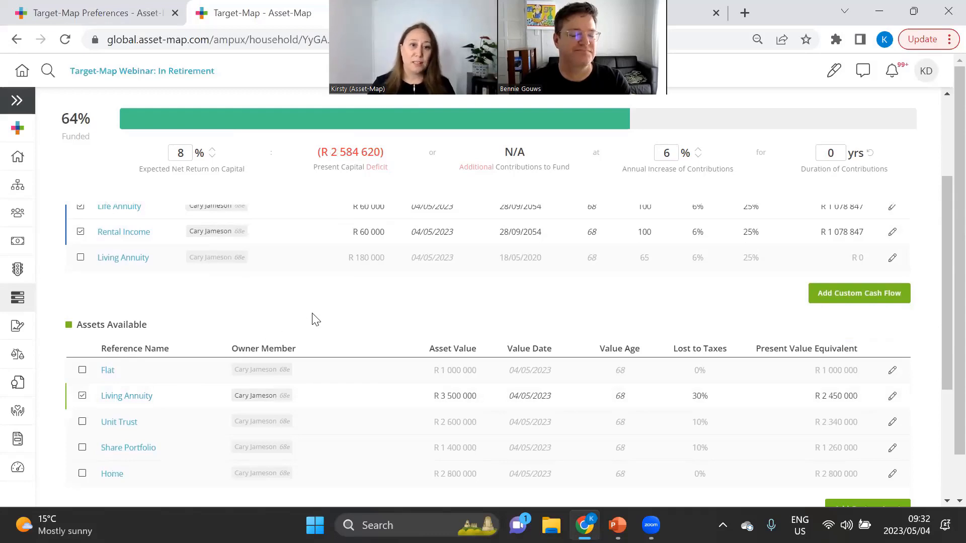
- Compare the Retirement Income Required entry with the cash flow sources and assets included in the Target-Map
{"action": "scroll", "coordinate": [378, 347], "scroll_direction": "up", "scroll_amount": 3}
{"action": "left_click", "coordinate": [220, 262]}
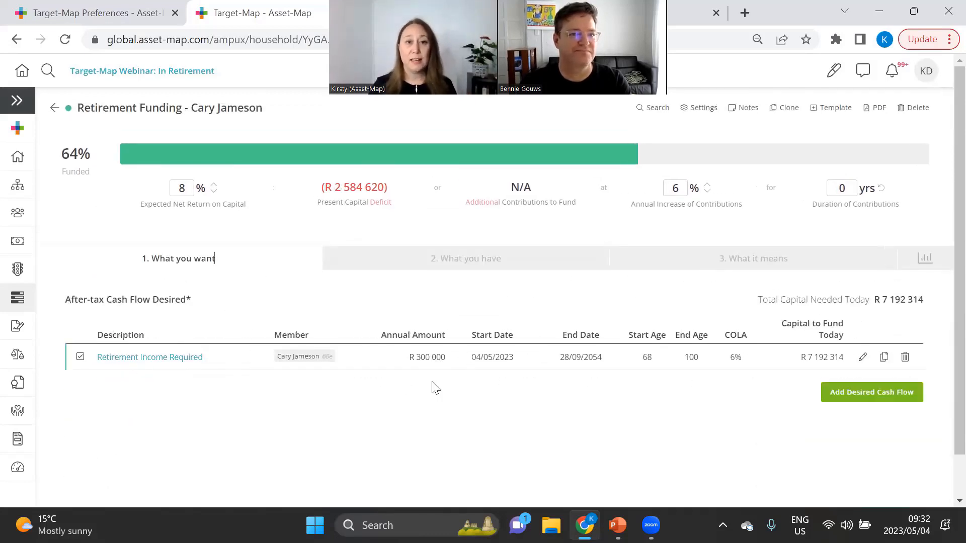
{"action": "left_click", "coordinate": [465, 261]}
{"action": "scroll", "coordinate": [487, 308], "scroll_direction": "down", "scroll_amount": 1}
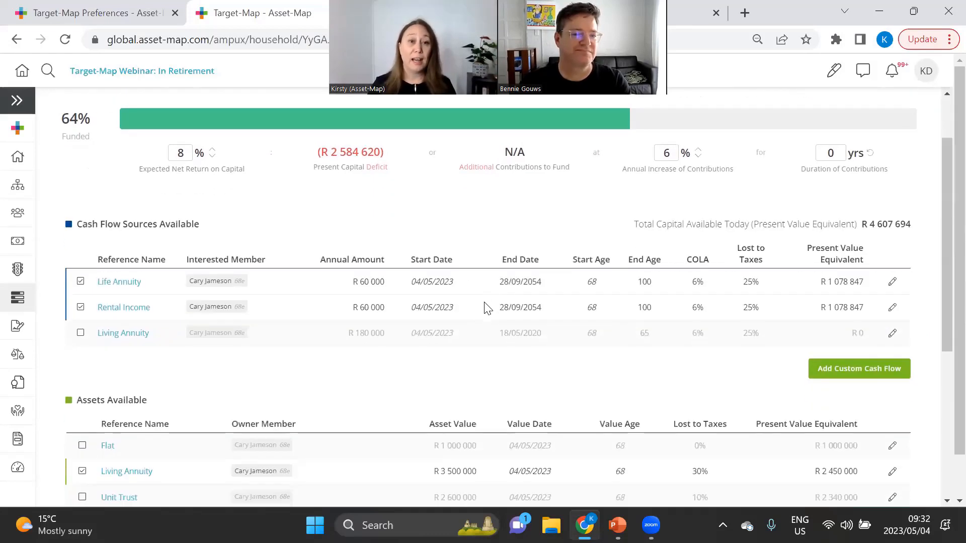
{"action": "scroll", "coordinate": [401, 392], "scroll_direction": "up", "scroll_amount": 1}
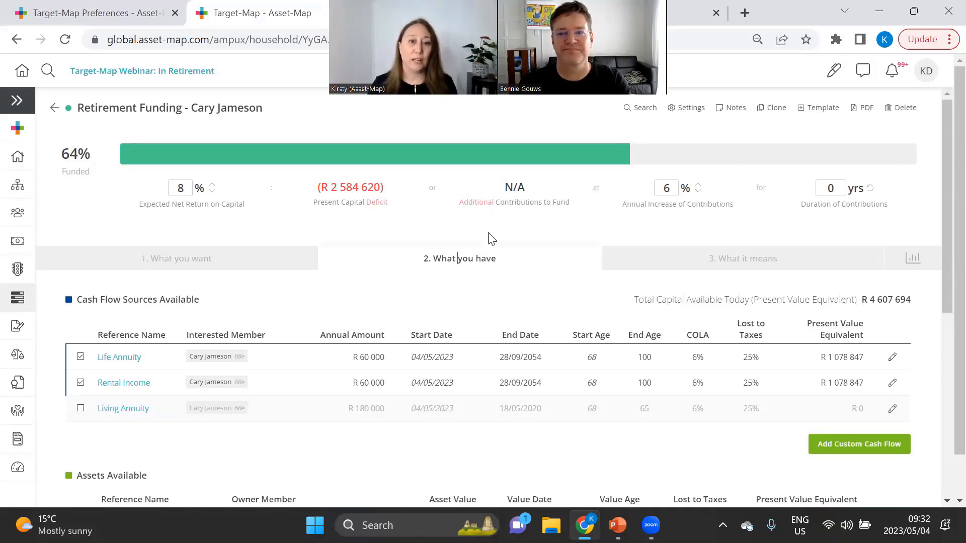
- Include the Unit Trust asset in the retirement funding calculation and leave the Share Portfolio out of it
{"action": "scroll", "coordinate": [493, 282], "scroll_direction": "down", "scroll_amount": 5}
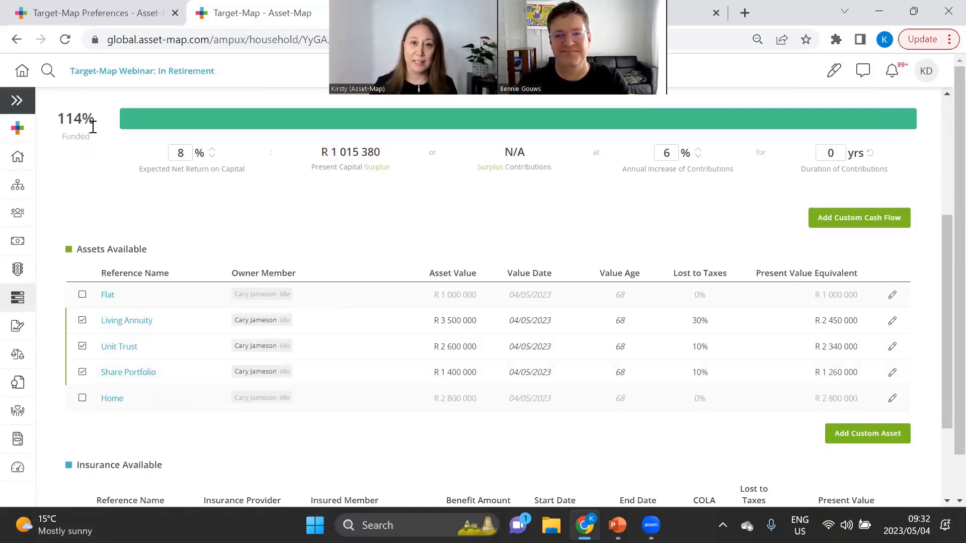
{"action": "left_click", "coordinate": [89, 372]}
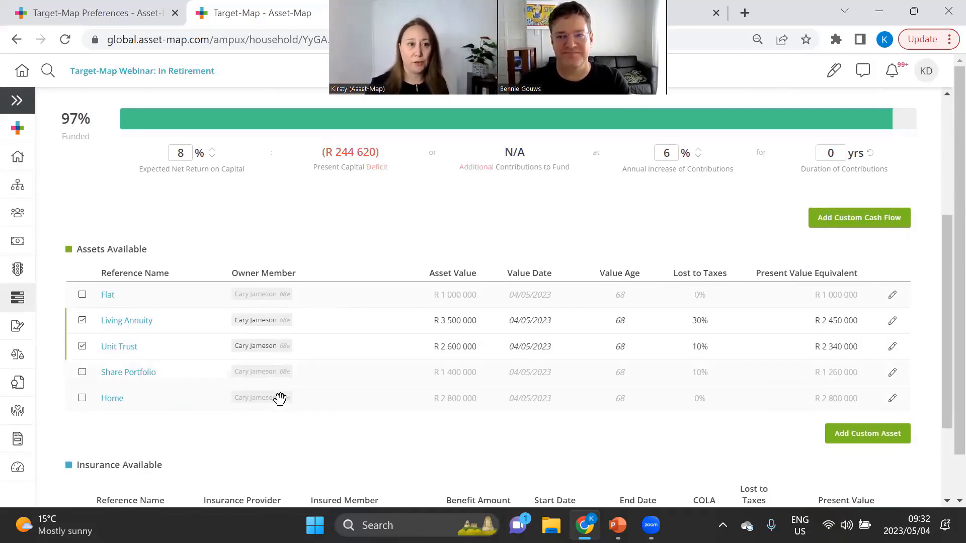
{"action": "scroll", "coordinate": [104, 239], "scroll_direction": "up", "scroll_amount": 3}
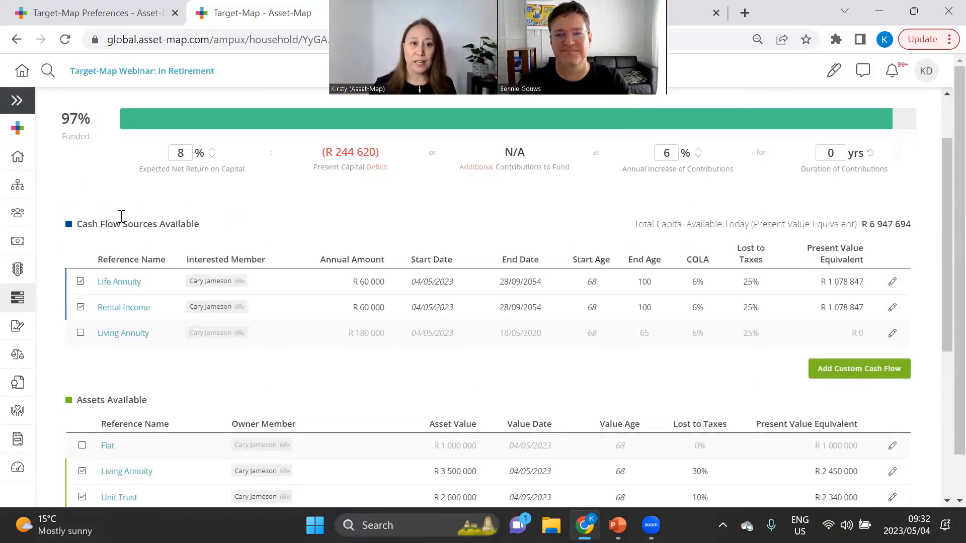
{"action": "scroll", "coordinate": [241, 237], "scroll_direction": "up", "scroll_amount": 2}
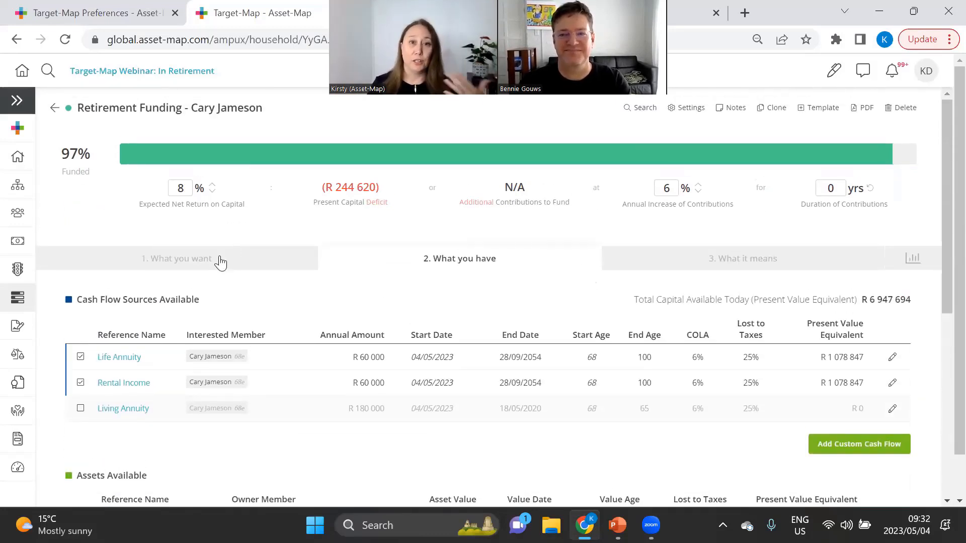
- Compare the Retirement Income Required entry and the household's Asset-Map with the cash flow sources and assets included in the retirement Target-Map
{"action": "left_click", "coordinate": [220, 262]}
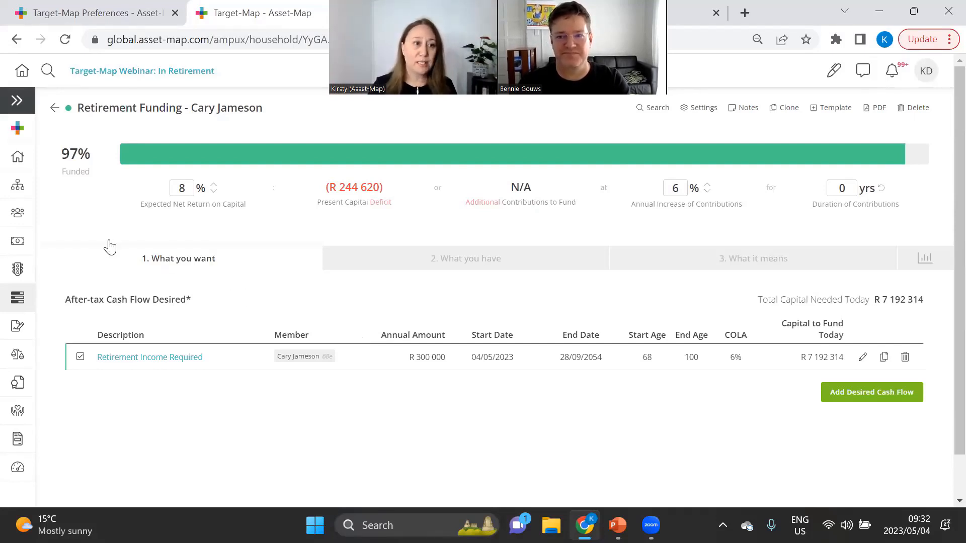
{"action": "left_click", "coordinate": [17, 185]}
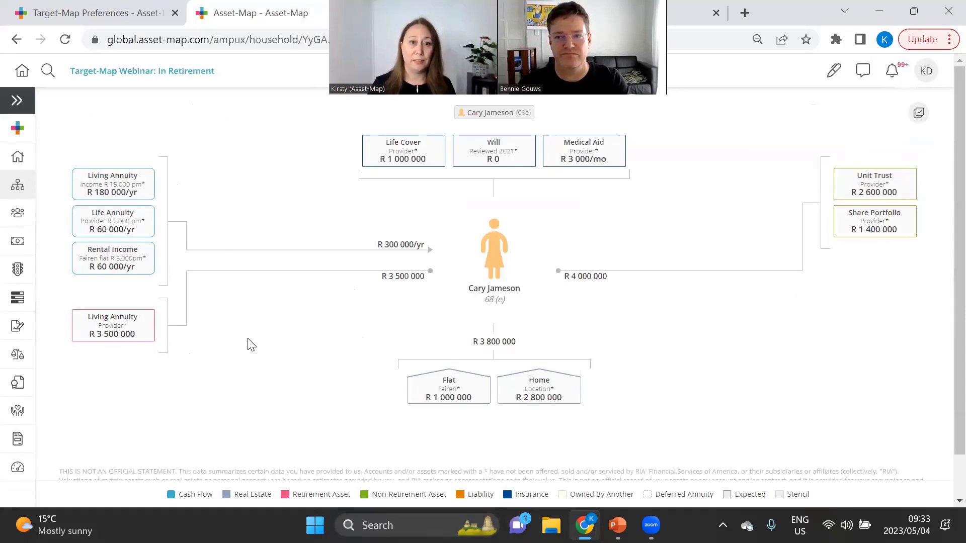
{"action": "left_click", "coordinate": [17, 297]}
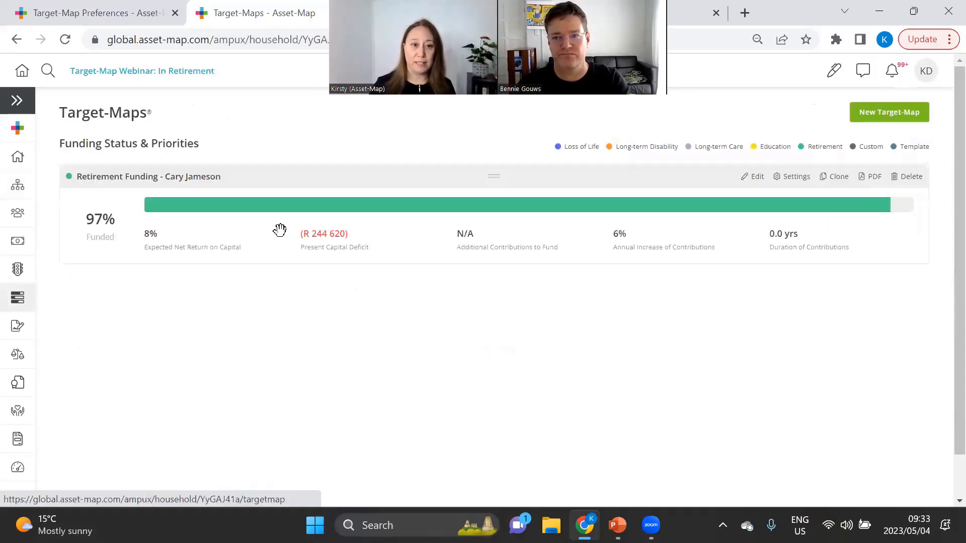
{"action": "left_click", "coordinate": [178, 182]}
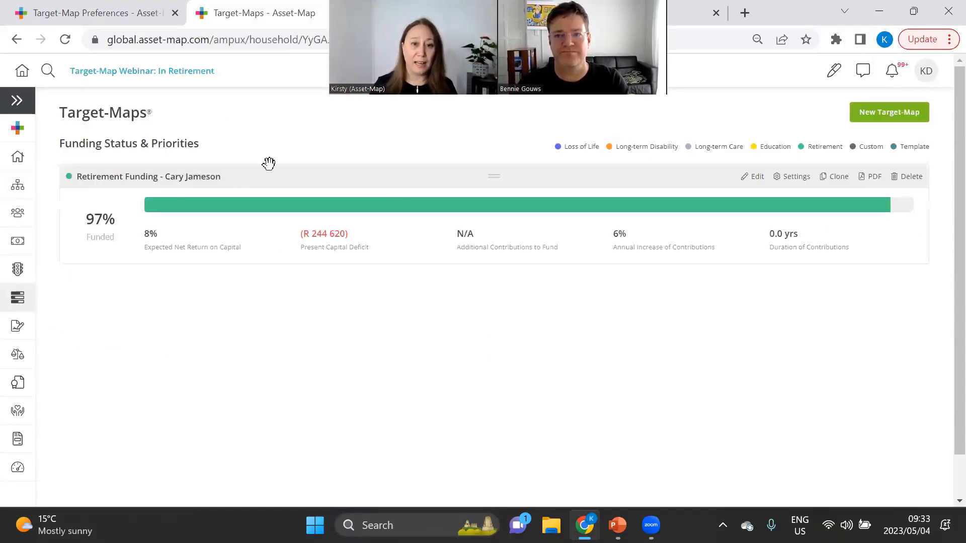
{"action": "left_click", "coordinate": [460, 258]}
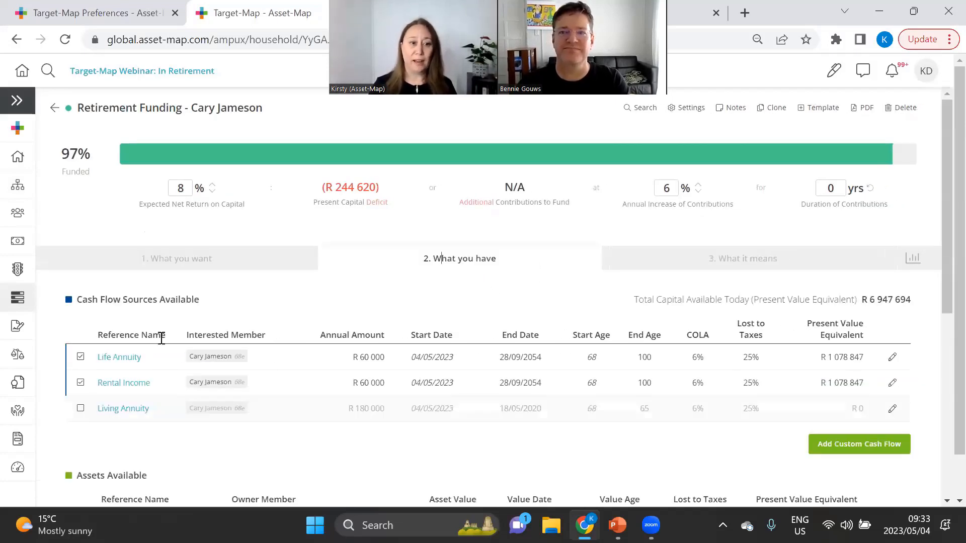
{"action": "scroll", "coordinate": [212, 382], "scroll_direction": "down", "scroll_amount": 3}
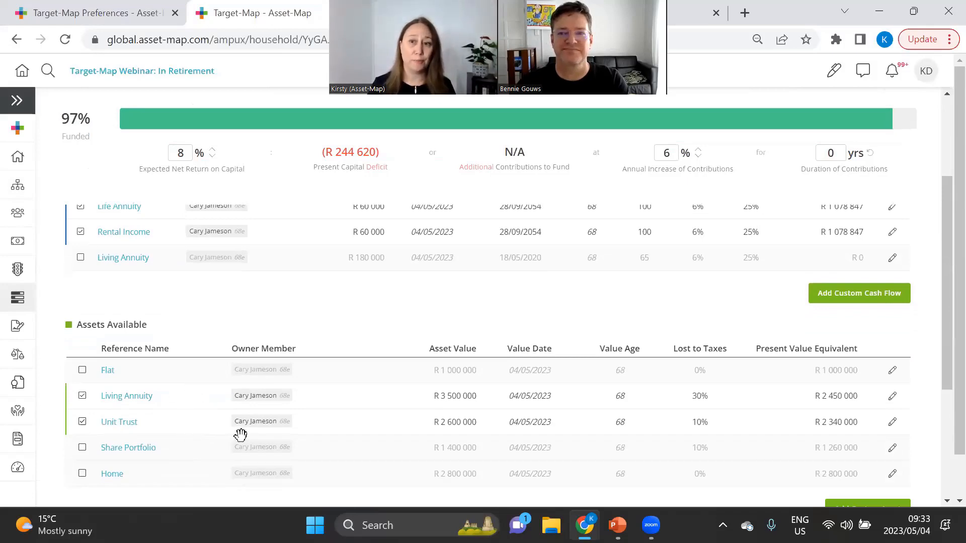
{"action": "scroll", "coordinate": [366, 442], "scroll_direction": "down", "scroll_amount": 2}
{"action": "scroll", "coordinate": [360, 427], "scroll_direction": "up", "scroll_amount": 5}
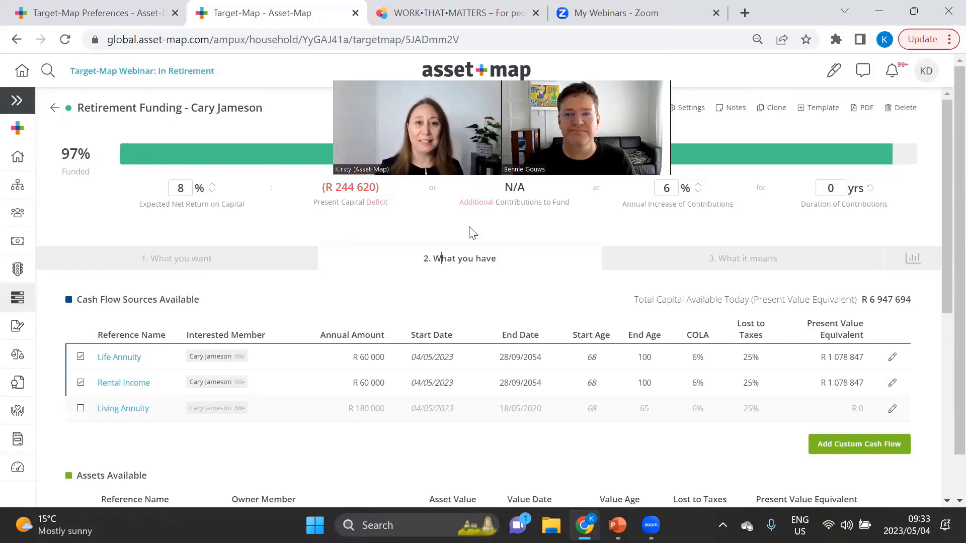
- Switch to the WORK.THAT.MATTERS website and view its Asset Map and estate planning calculator options
{"action": "left_click", "coordinate": [426, 7]}
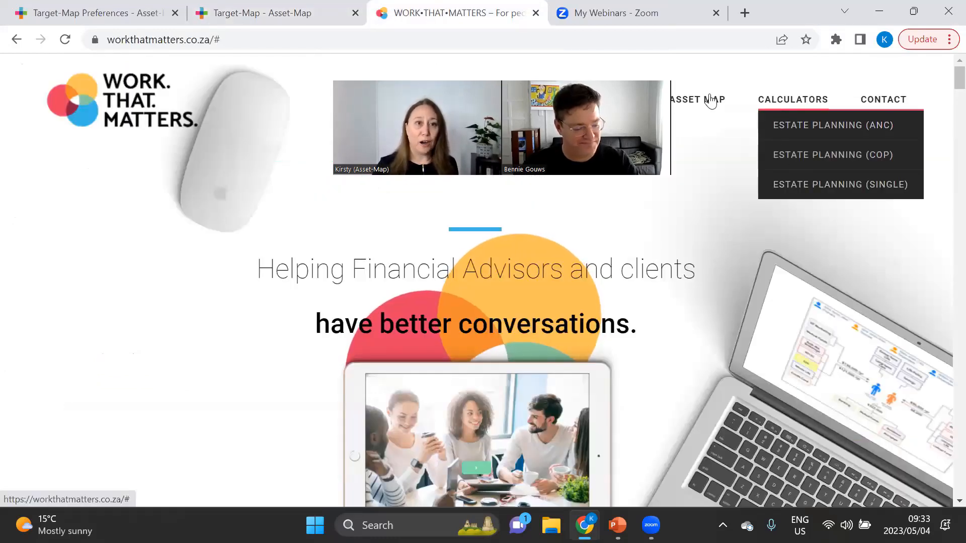
{"action": "left_click", "coordinate": [310, 12]}
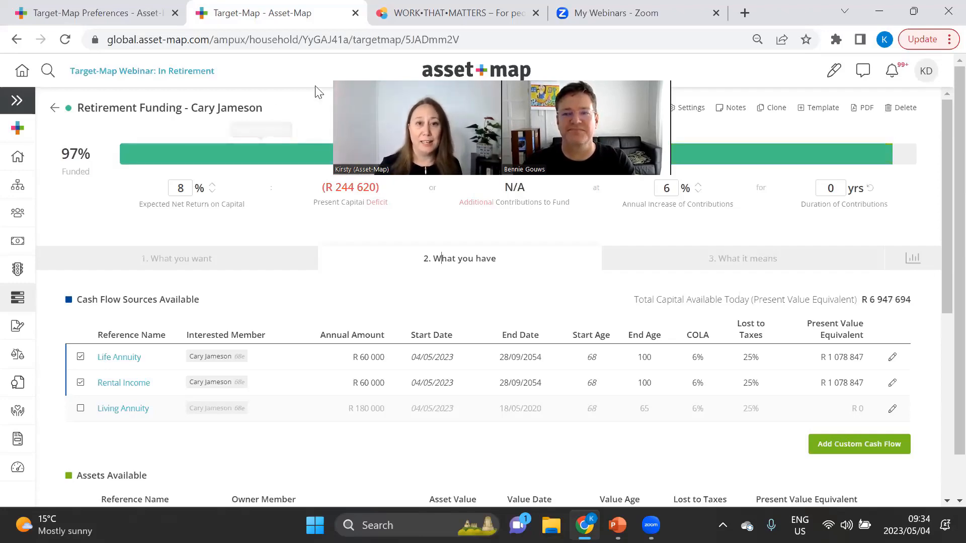
{"action": "left_click", "coordinate": [521, 13]}
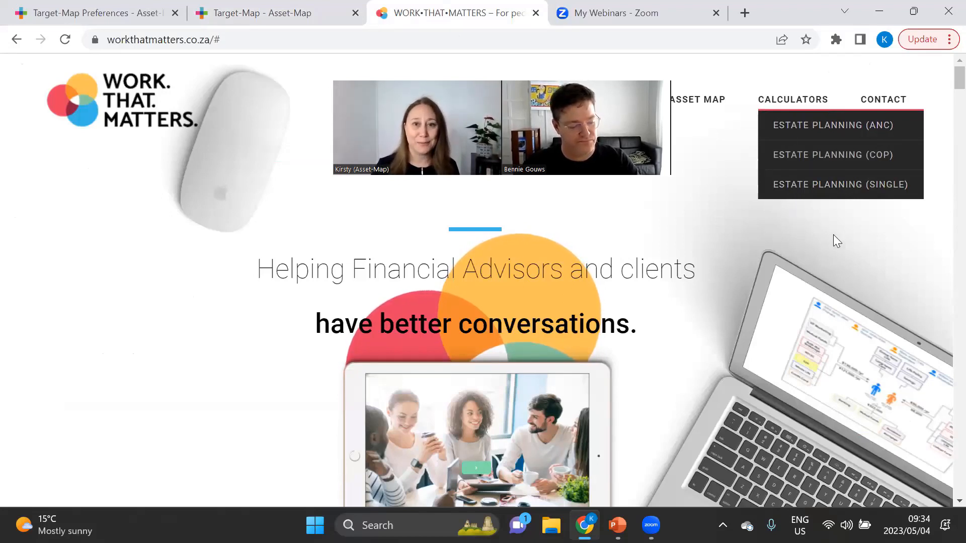
- Leave the website and the Target-Map Preferences, returning to the Target-Maps overview of the Target-Map Webinar: Pre-Retirement household
{"action": "left_click", "coordinate": [282, 6]}
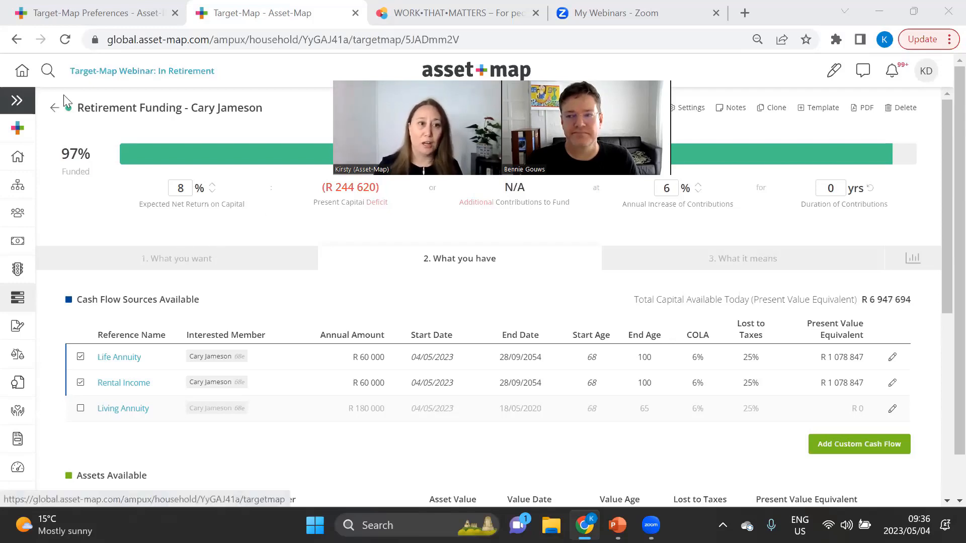
{"action": "left_click", "coordinate": [115, 12]}
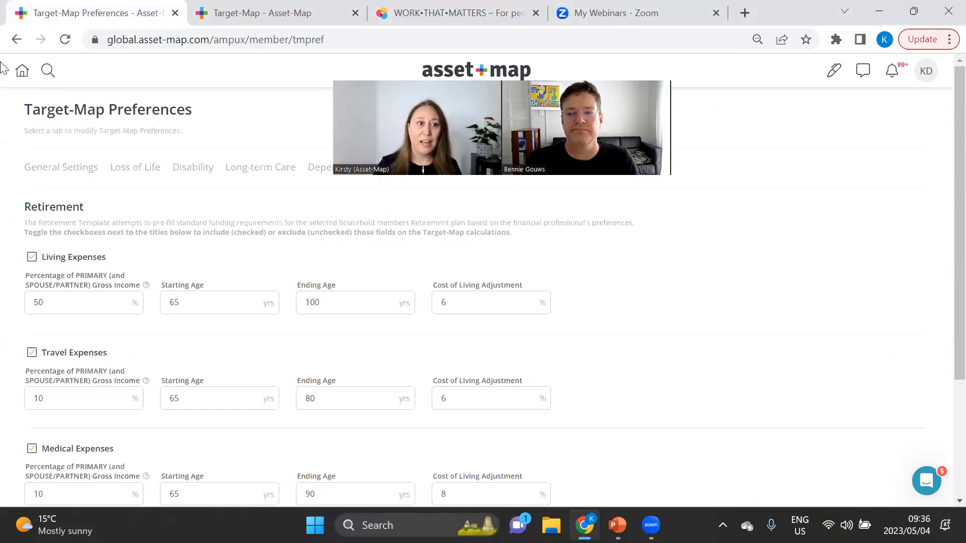
{"action": "left_click", "coordinate": [16, 39]}
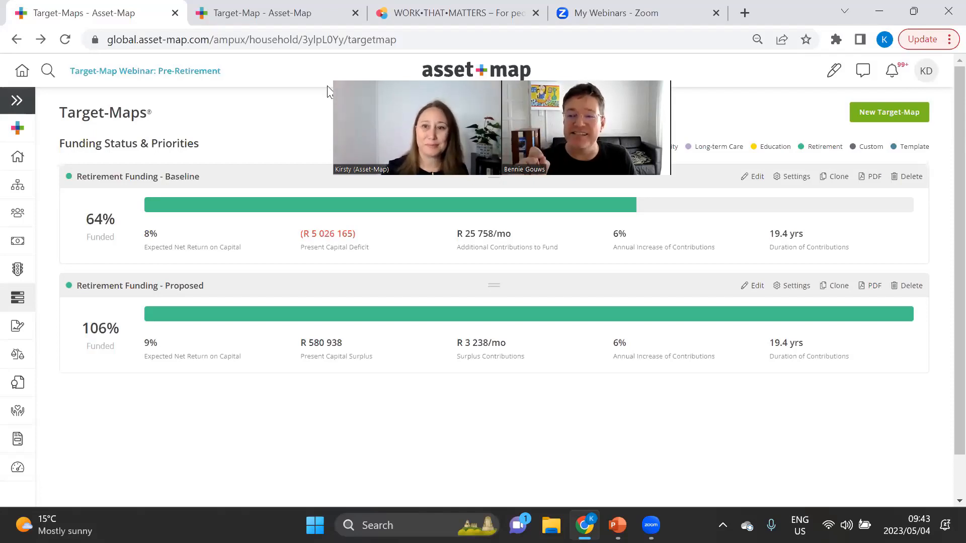
- In the Baseline retirement Target-Map, reorder Medical Expenses above Travel Expenses and the R 60 000 Employer Contributions below the R 90 000 one
{"action": "left_click", "coordinate": [170, 181]}
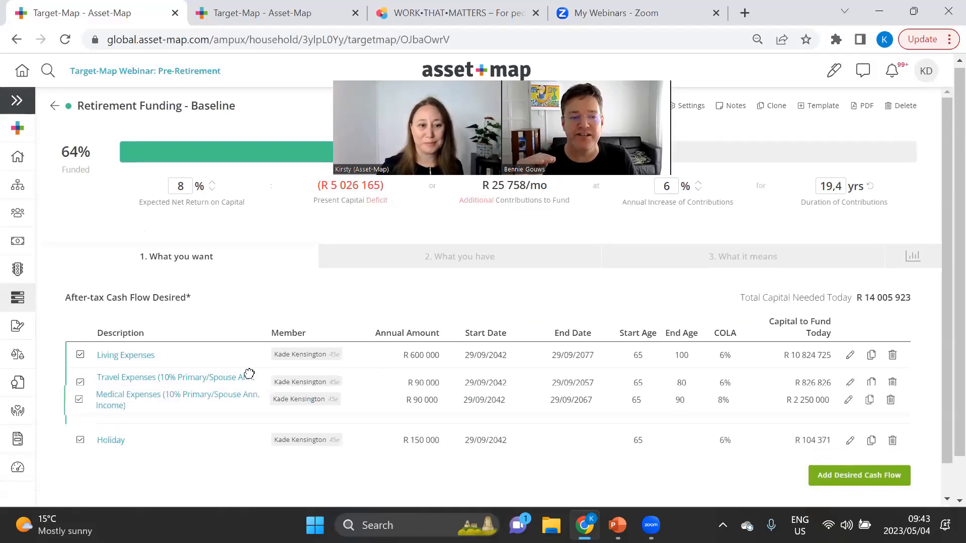
{"action": "left_click", "coordinate": [435, 259]}
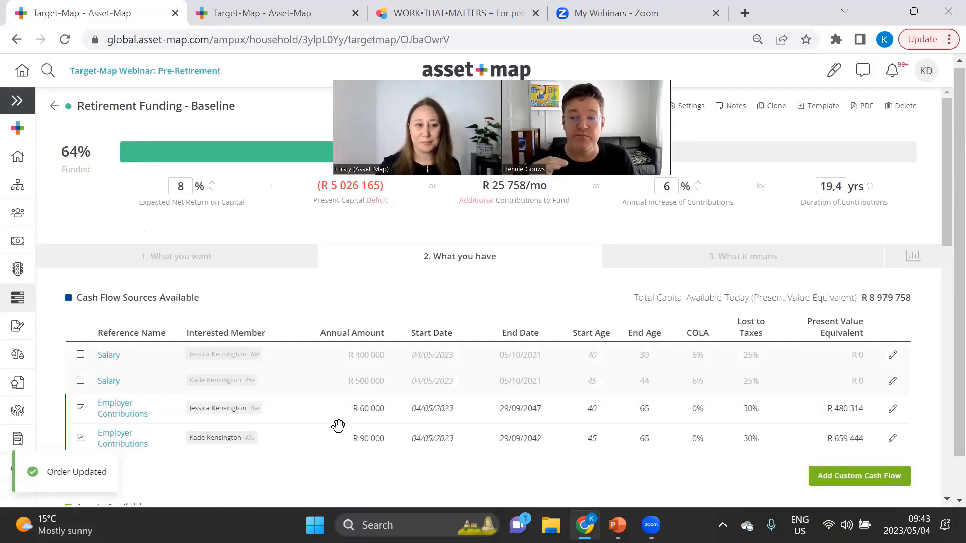
{"action": "left_click_drag", "start_coordinate": [336, 408], "coordinate": [345, 438]}
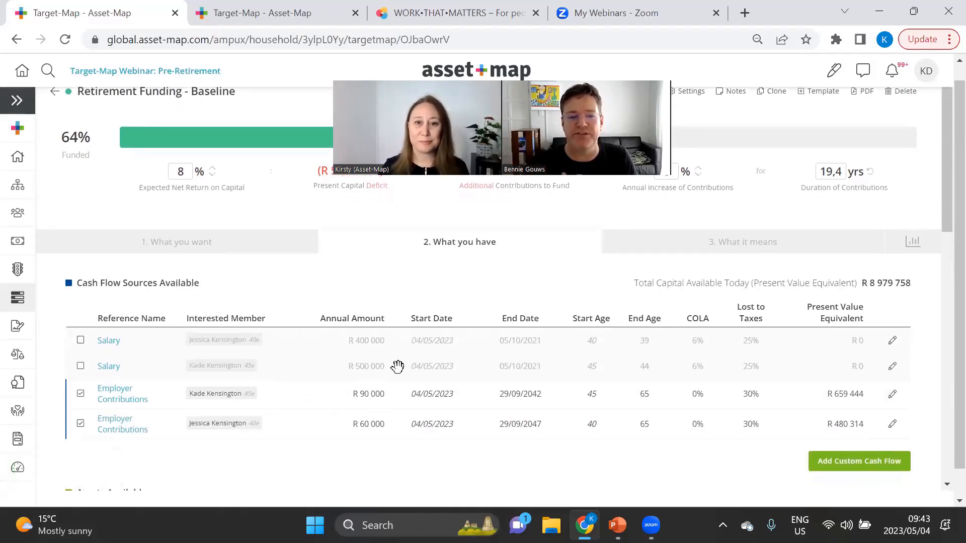
{"action": "left_click", "coordinate": [254, 250]}
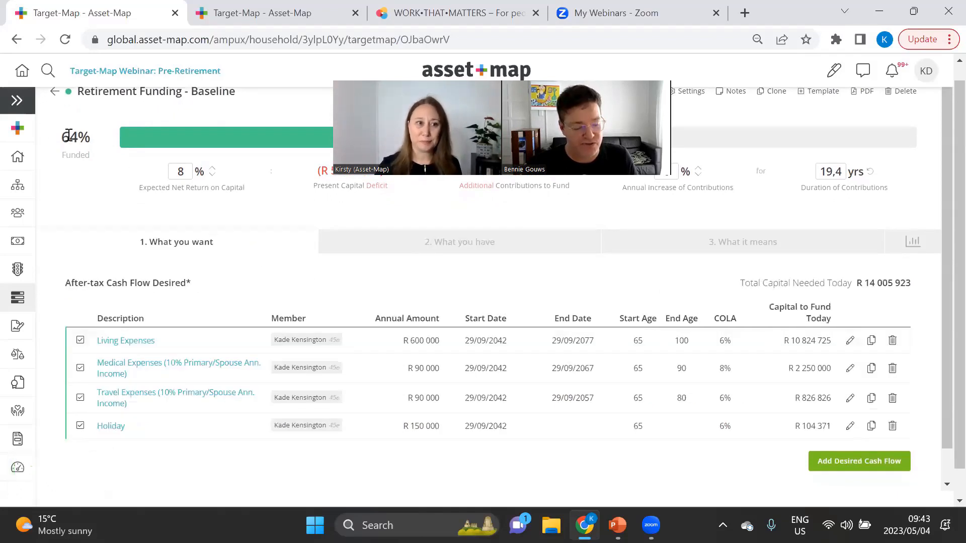
{"action": "left_click", "coordinate": [54, 91]}
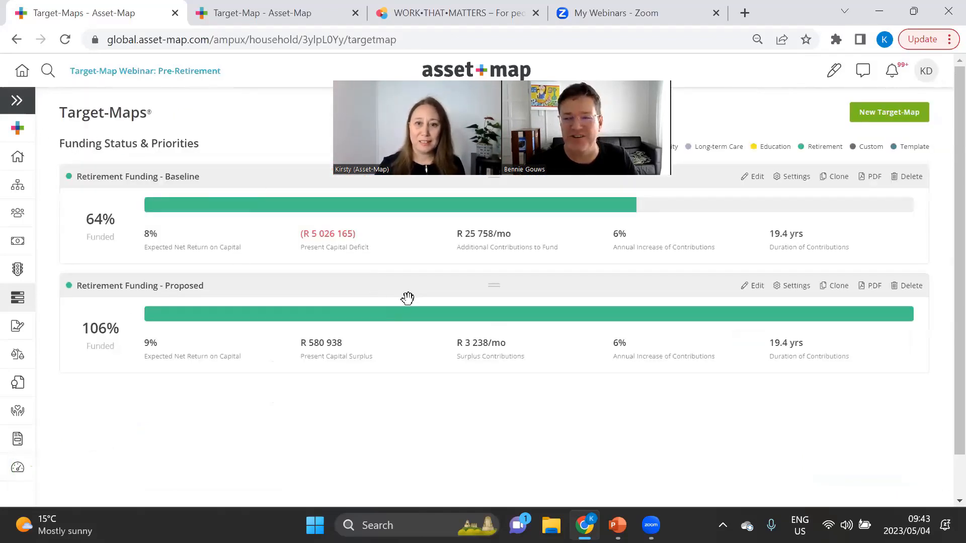